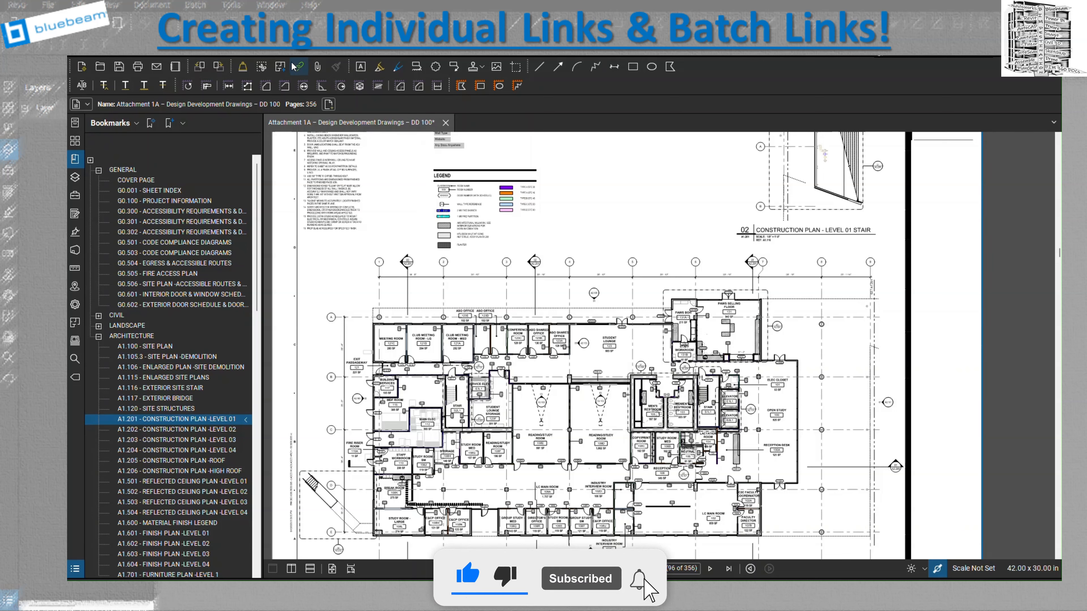
Use the Hyperlink tool to show the existing links on the A1.201 construction plan sheet
{"action": "left_click", "coordinate": [282, 56]}
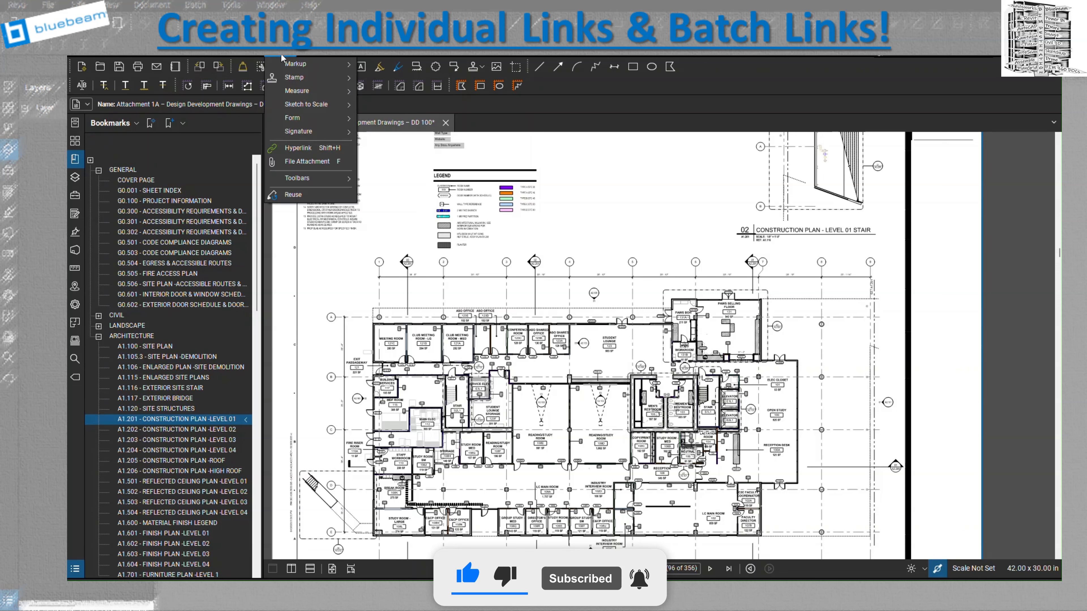
{"action": "left_click", "coordinate": [300, 149]}
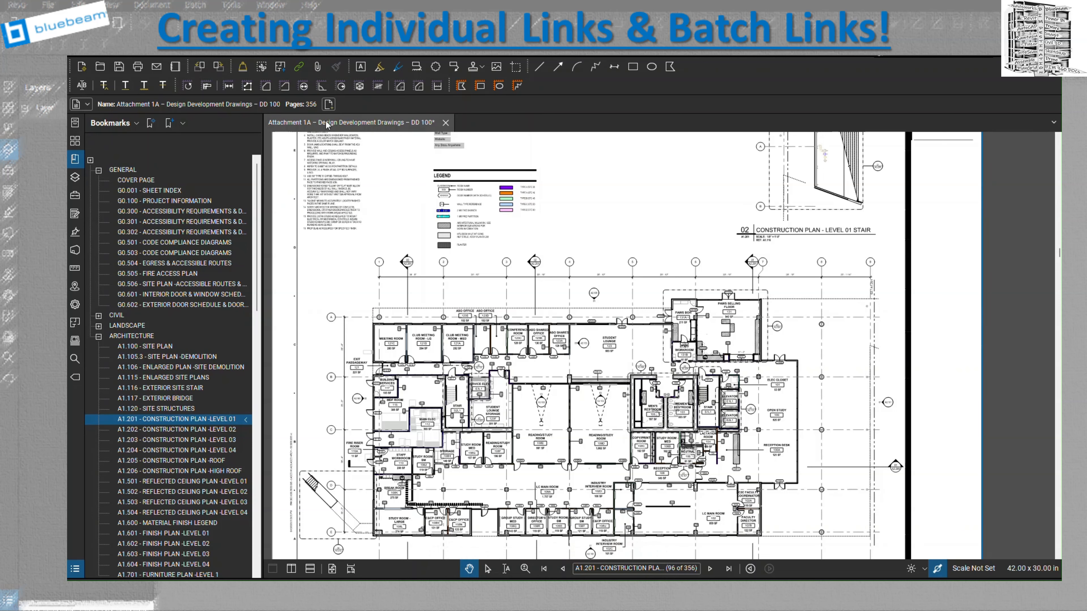
{"action": "left_click", "coordinate": [298, 66]}
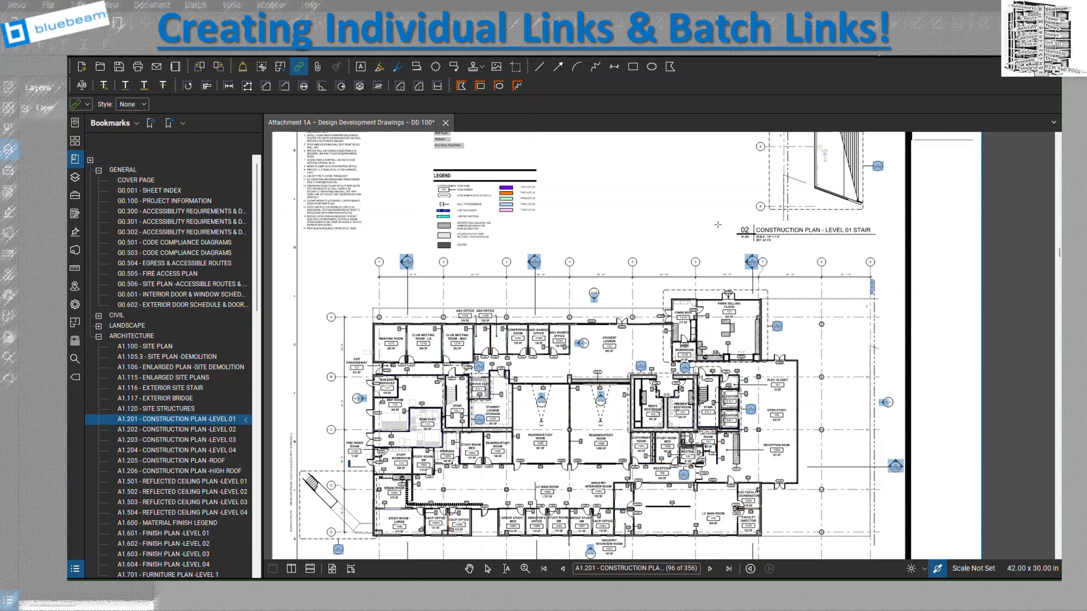
{"action": "key", "text": "Escape"}
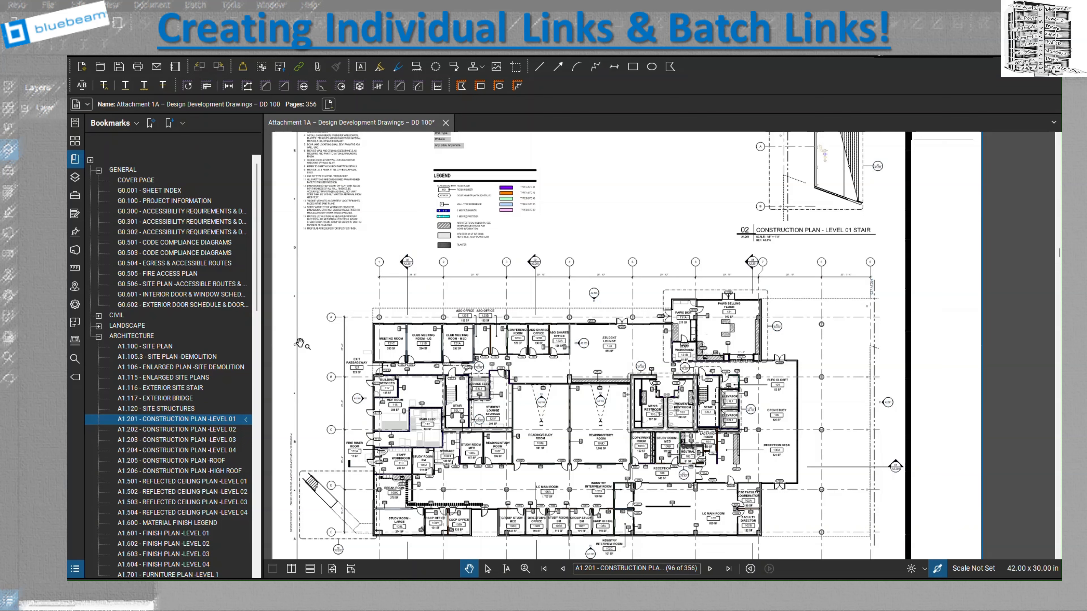
Examine the document's existing places and hyperlinks listed for each sheet
{"action": "left_click", "coordinate": [77, 289]}
{"action": "scroll", "coordinate": [149, 240], "scroll_direction": "up", "scroll_amount": 10}
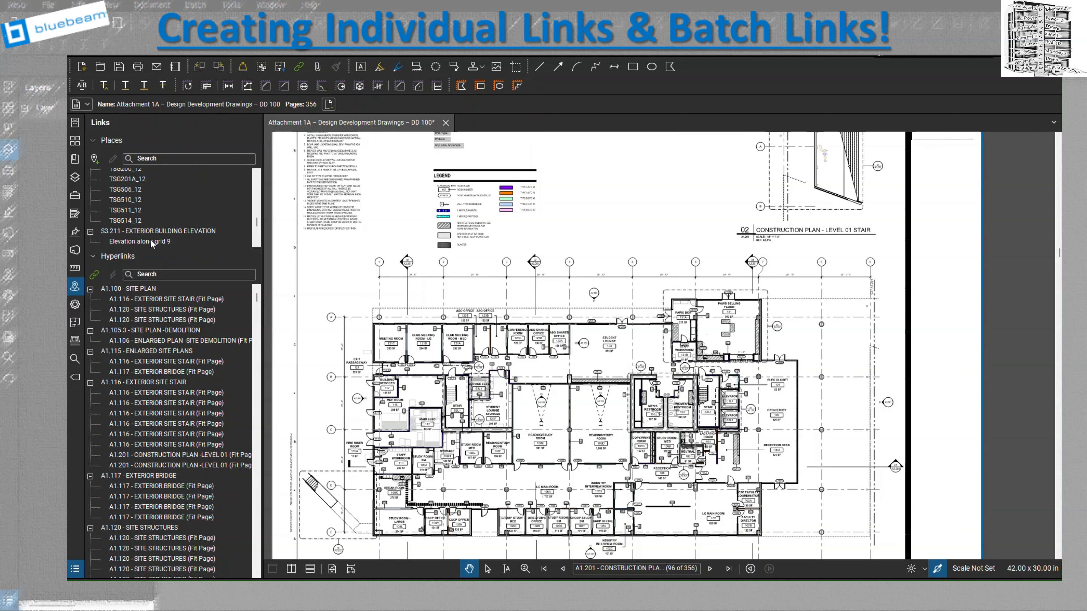
{"action": "scroll", "coordinate": [151, 239], "scroll_direction": "up", "scroll_amount": 3}
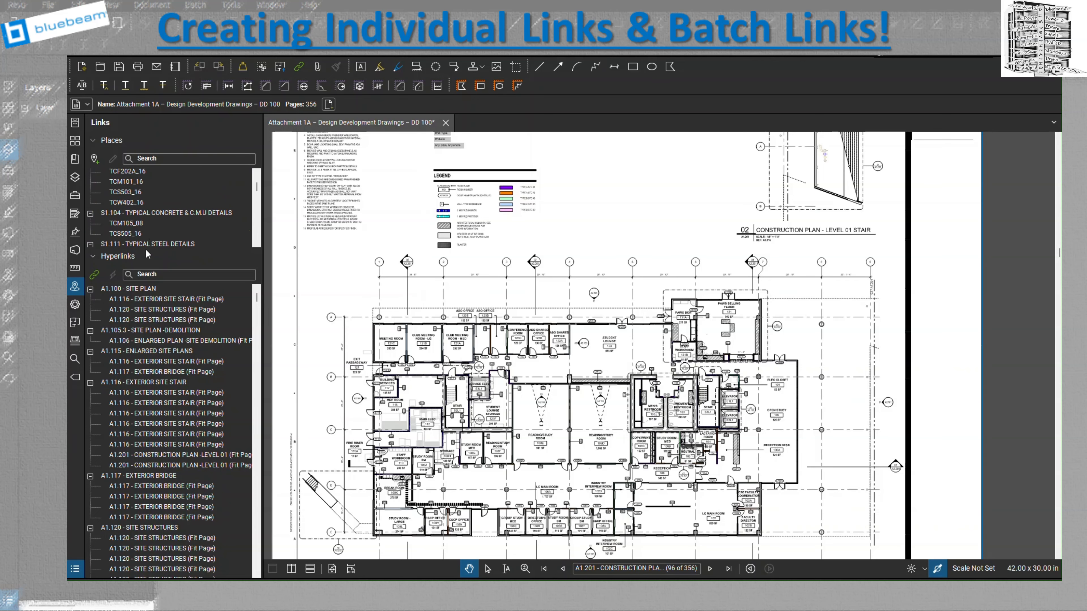
{"action": "scroll", "coordinate": [163, 391], "scroll_direction": "down", "scroll_amount": 6}
{"action": "scroll", "coordinate": [163, 391], "scroll_direction": "down", "scroll_amount": 20}
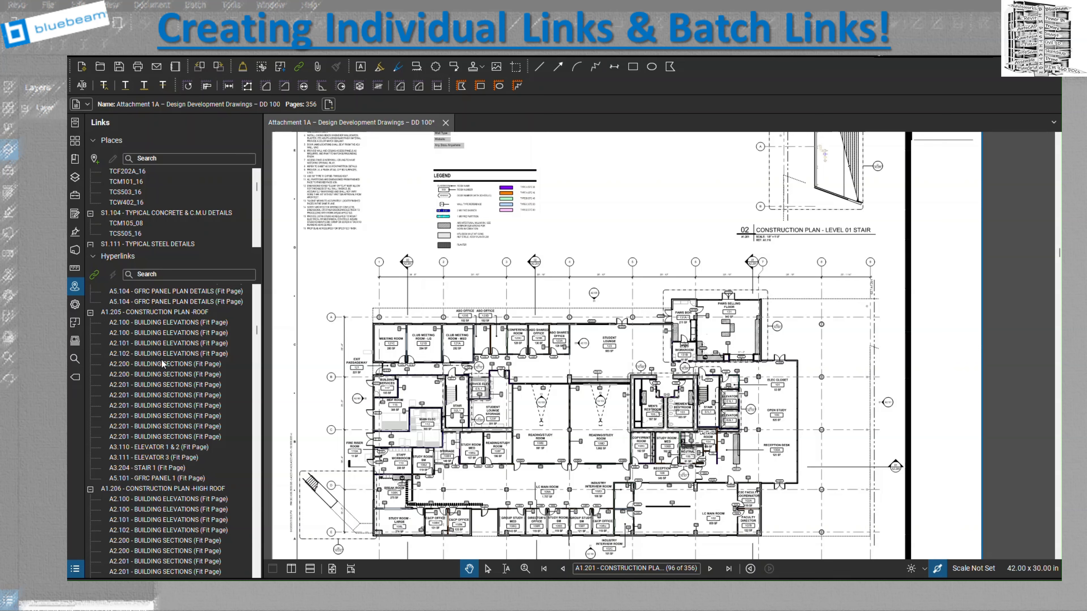
{"action": "scroll", "coordinate": [154, 385], "scroll_direction": "up", "scroll_amount": 10}
{"action": "scroll", "coordinate": [153, 388], "scroll_direction": "up", "scroll_amount": 10}
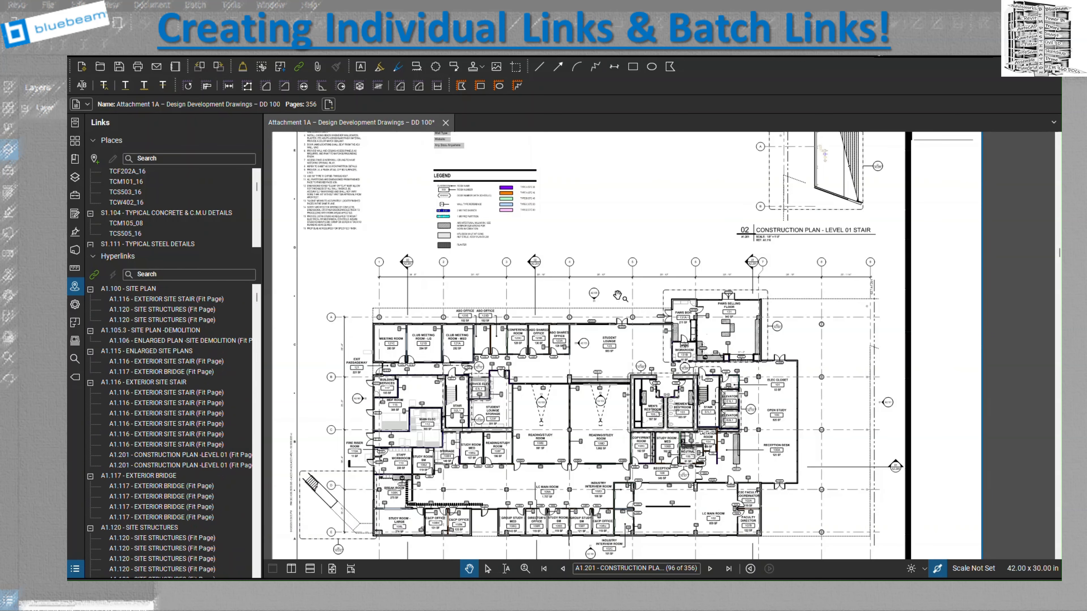
Test an elevation marker link and a section marker link on the Level 01 plan, returning to sheet A1.201 after each
{"action": "left_click", "coordinate": [595, 297]}
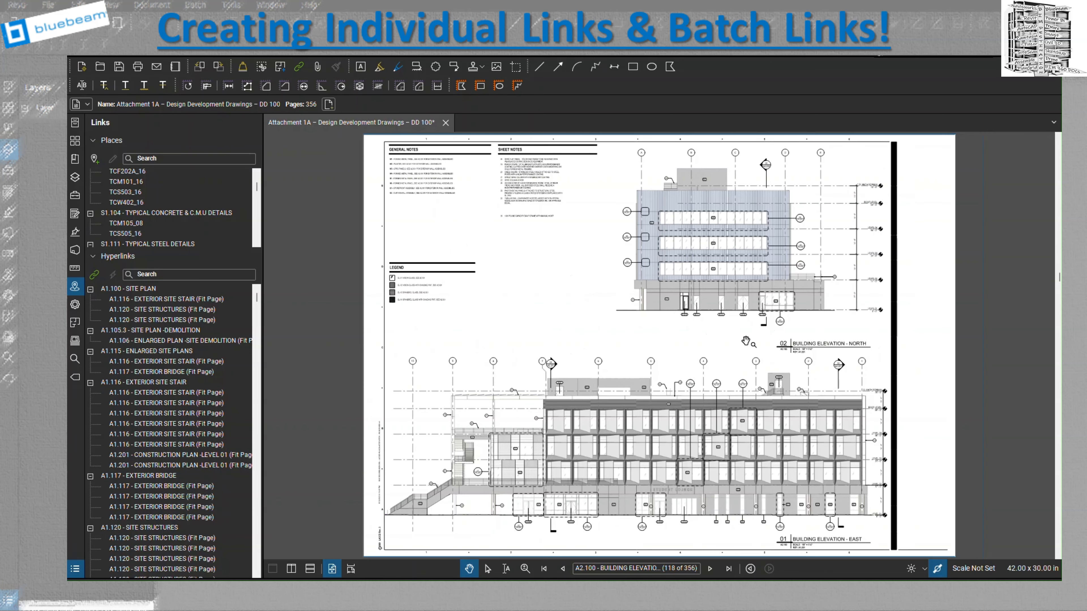
{"action": "left_click", "coordinate": [75, 159]}
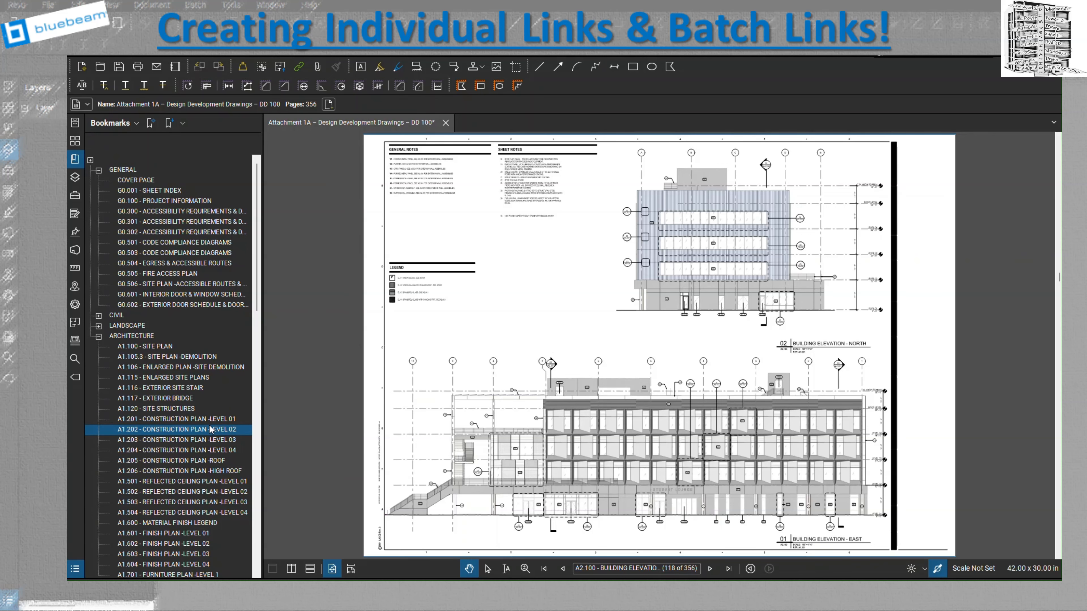
{"action": "left_click", "coordinate": [218, 420]}
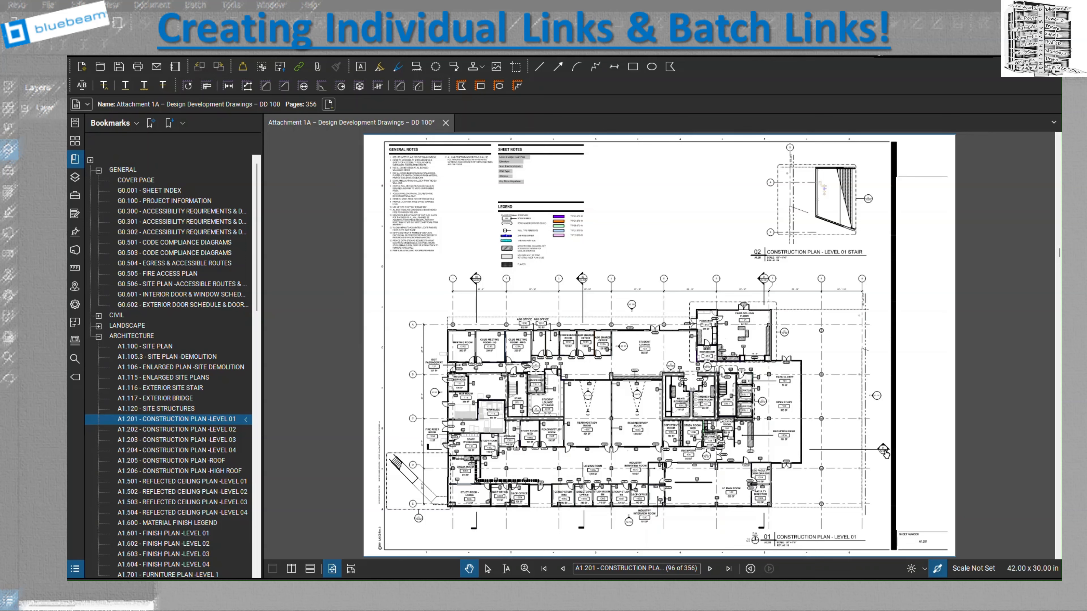
{"action": "left_click", "coordinate": [879, 449]}
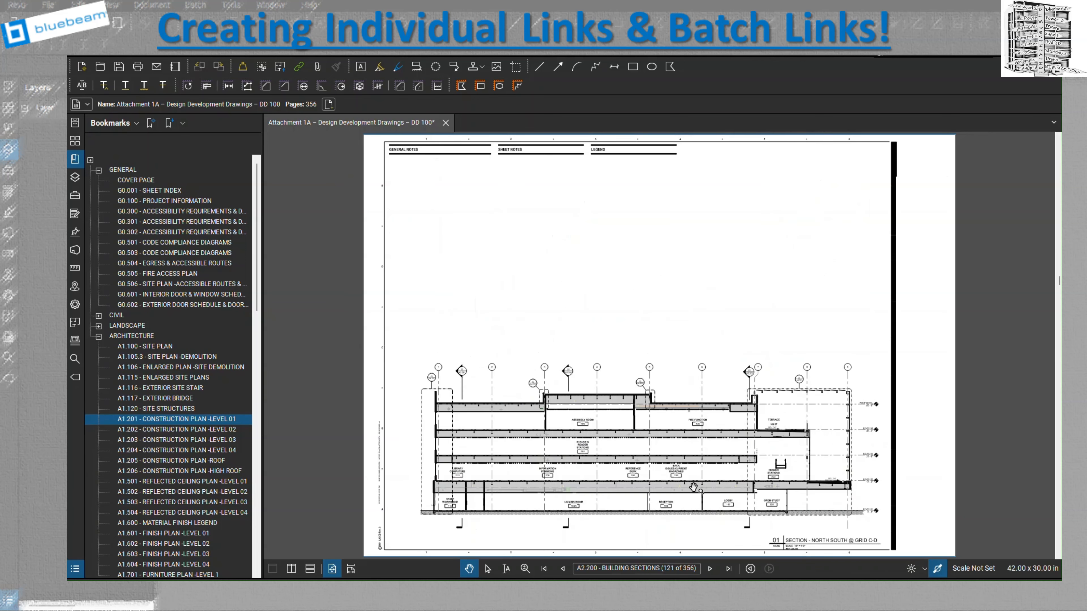
{"action": "left_click", "coordinate": [192, 432]}
{"action": "left_click", "coordinate": [196, 421]}
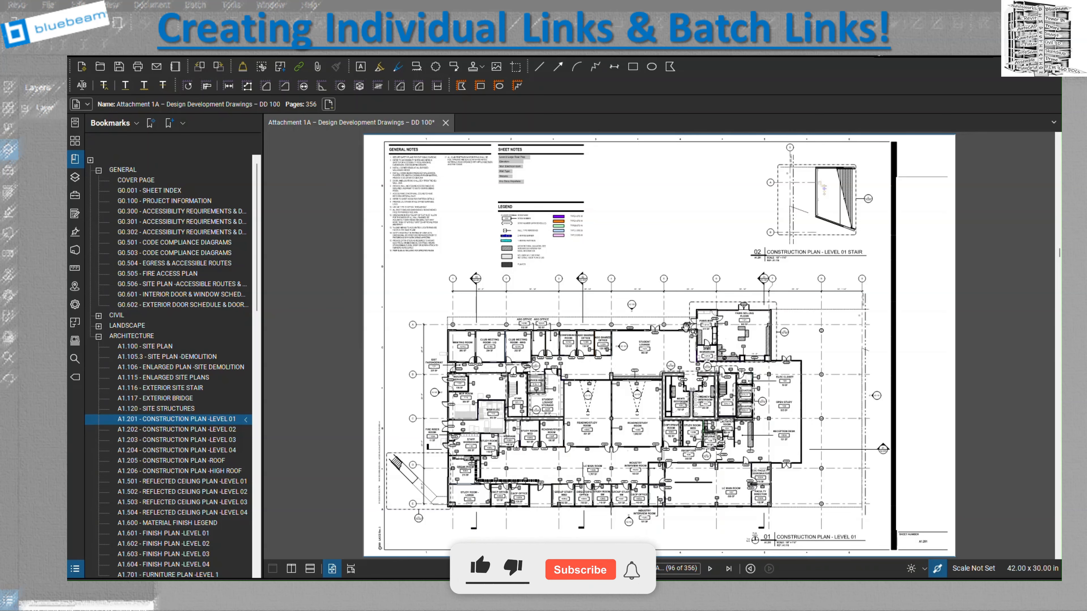
Draw a hyperlink area over the "Level 2 Large Floor Plan" sheet note on A1.201
{"action": "scroll", "coordinate": [544, 155], "scroll_direction": "up", "scroll_amount": 5}
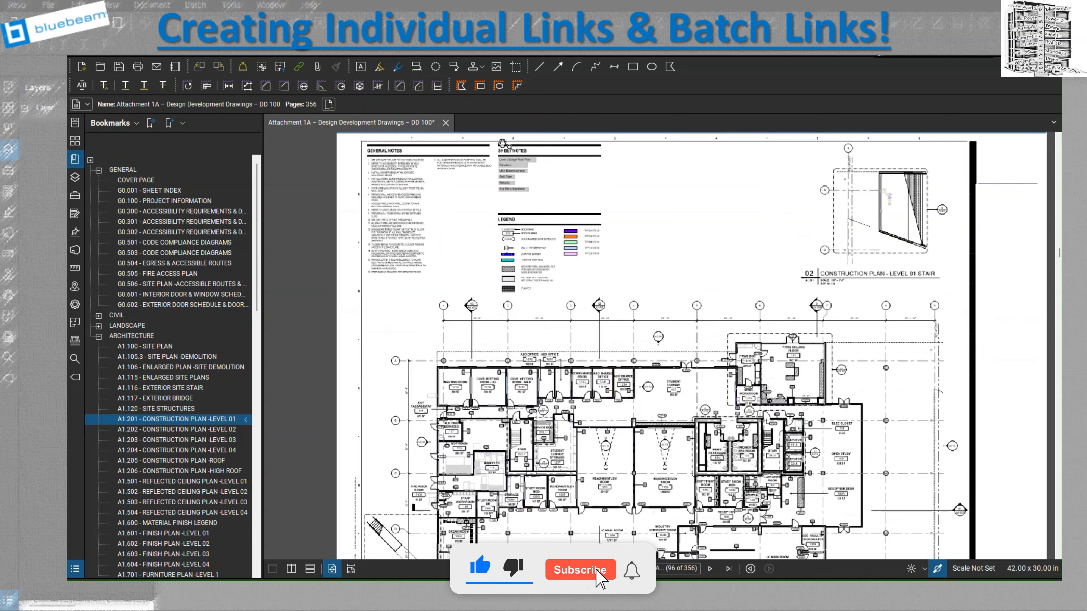
{"action": "scroll", "coordinate": [650, 231], "scroll_direction": "up", "scroll_amount": 2}
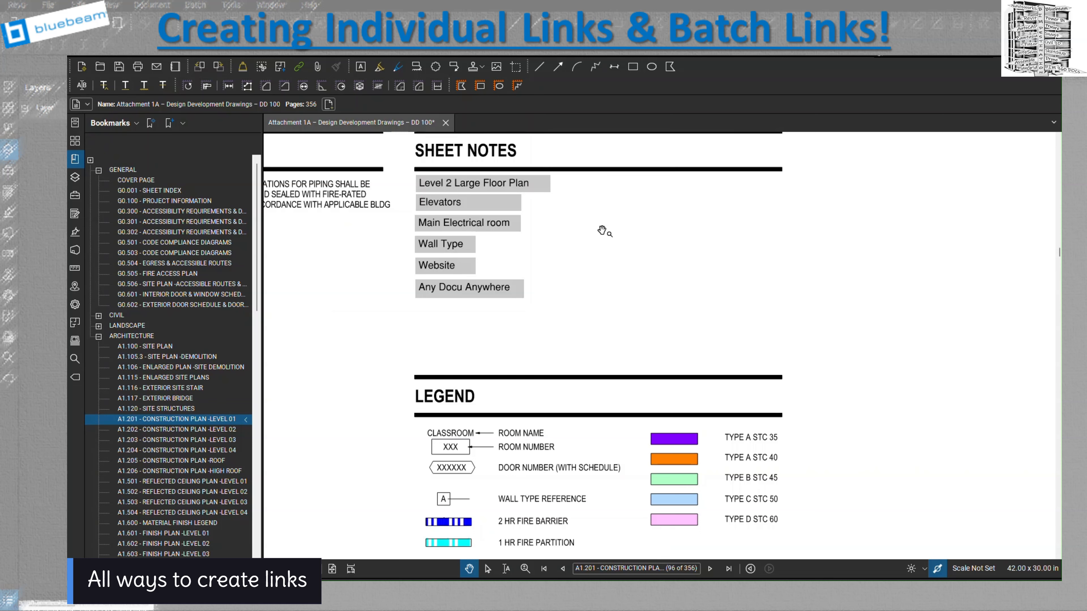
{"action": "left_click", "coordinate": [298, 69]}
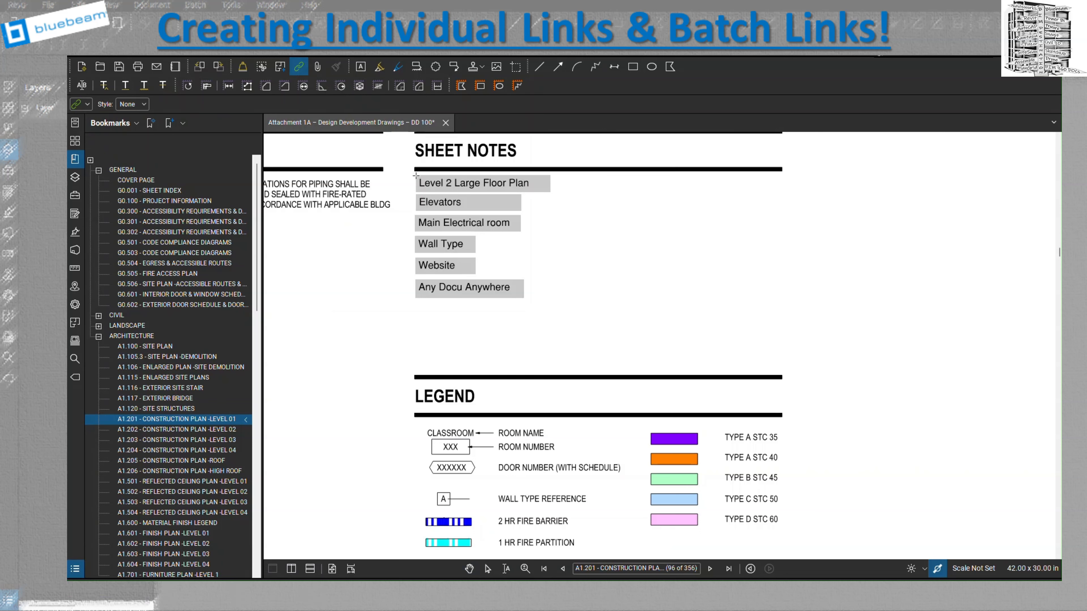
{"action": "left_click_drag", "start_coordinate": [415, 174], "coordinate": [549, 191]}
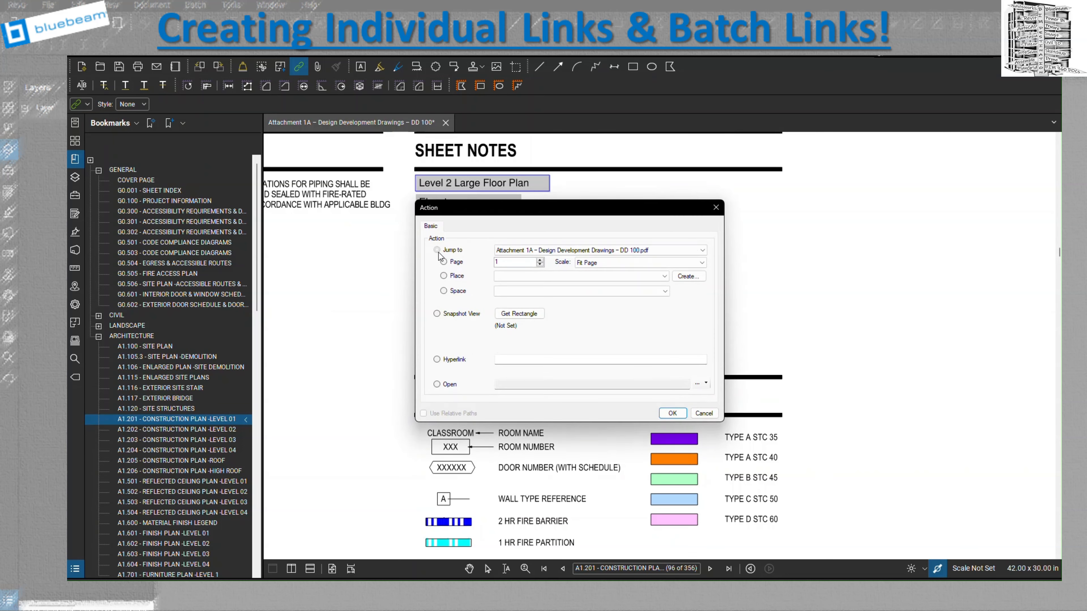
Make the link jump to page 97 of the current drawing set at Fit Page scale
{"action": "left_click", "coordinate": [445, 261]}
{"action": "double_click", "coordinate": [496, 262]}
{"action": "type", "text": "97"}
{"action": "left_click", "coordinate": [613, 264]}
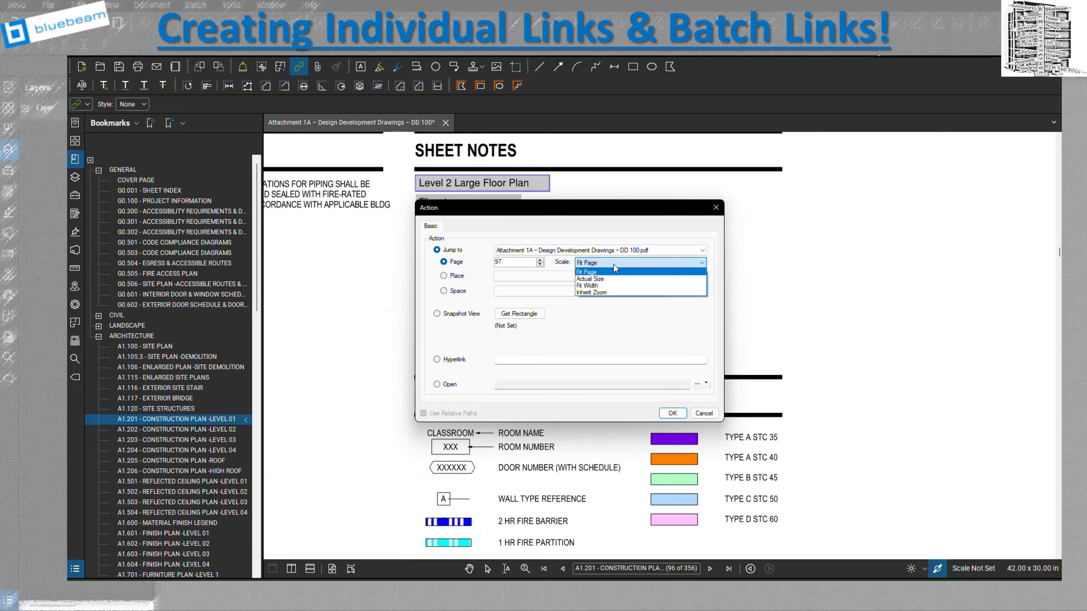
{"action": "left_click", "coordinate": [613, 264]}
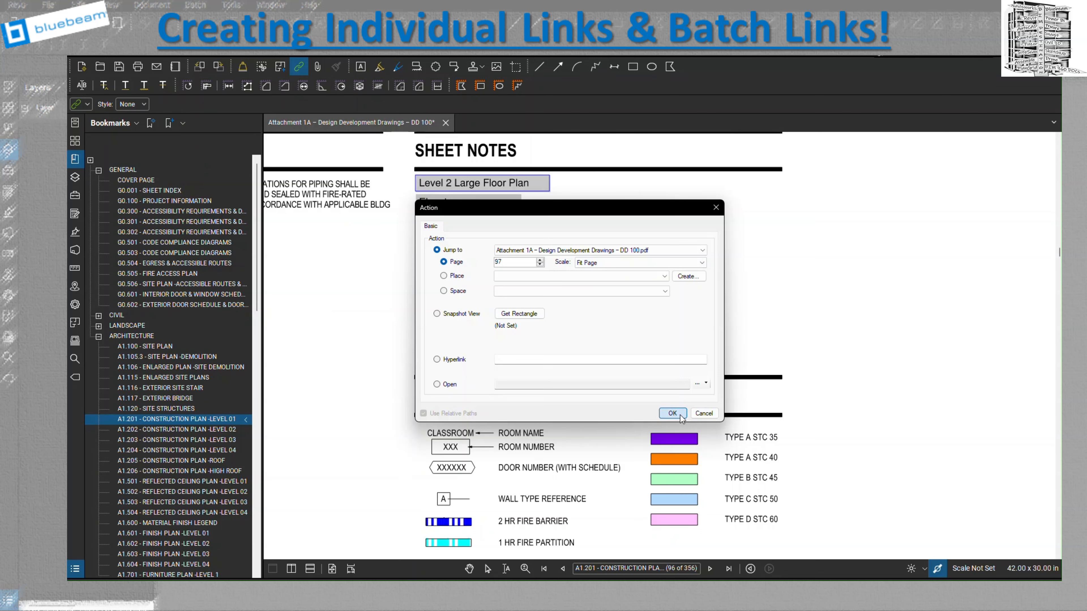
{"action": "left_click", "coordinate": [672, 413]}
{"action": "key", "text": "Escape"}
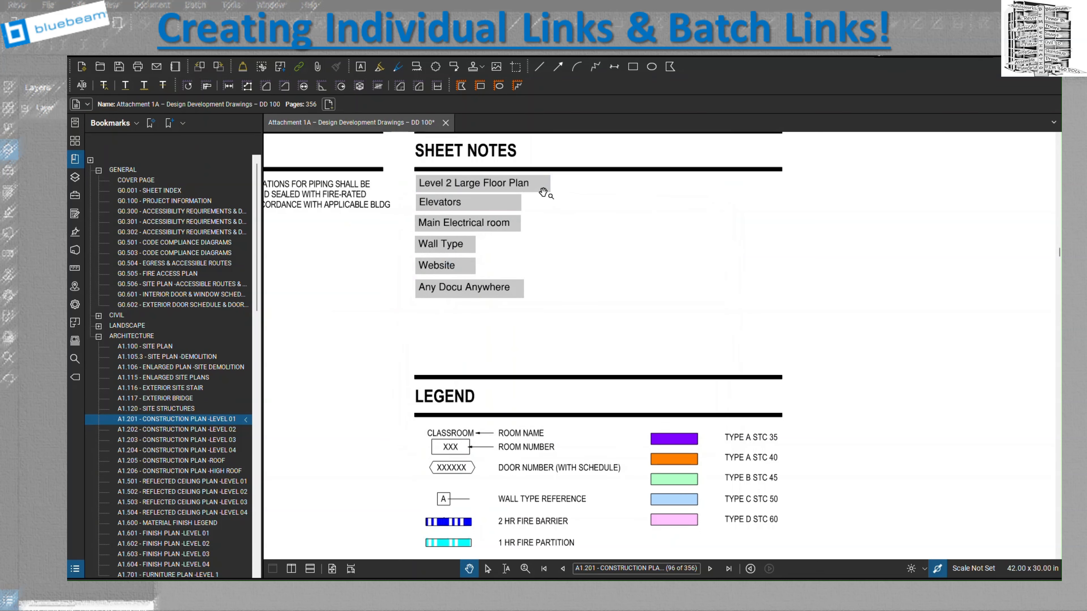
Test the "Level 2 Large Floor Plan" link and return to sheet A1.201
{"action": "mouse_move", "coordinate": [542, 194]}
{"action": "left_click", "coordinate": [513, 208]}
{"action": "left_click", "coordinate": [512, 226]}
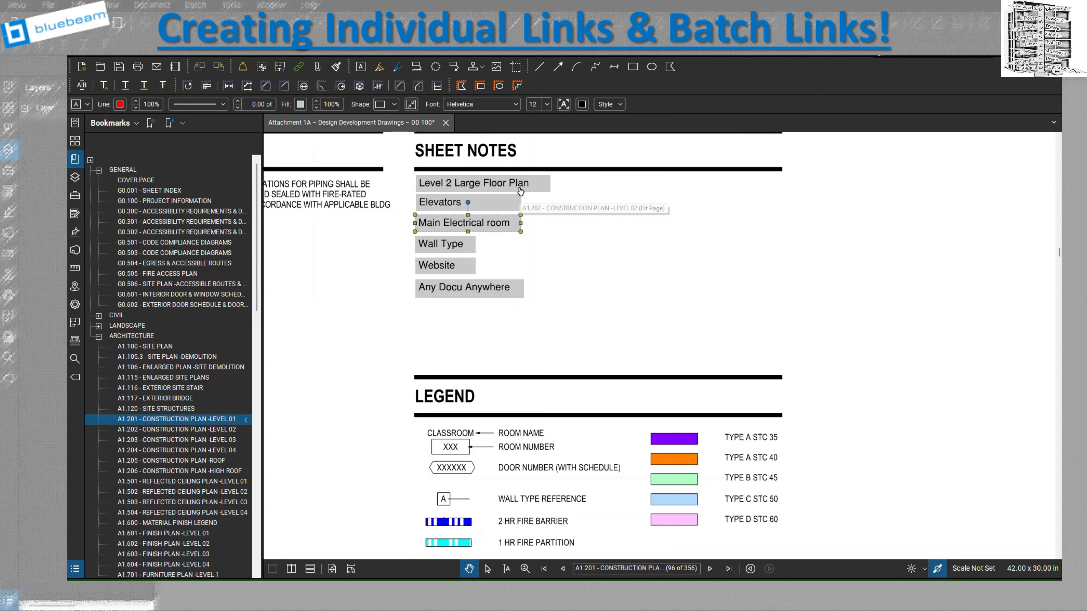
{"action": "mouse_move", "coordinate": [541, 190]}
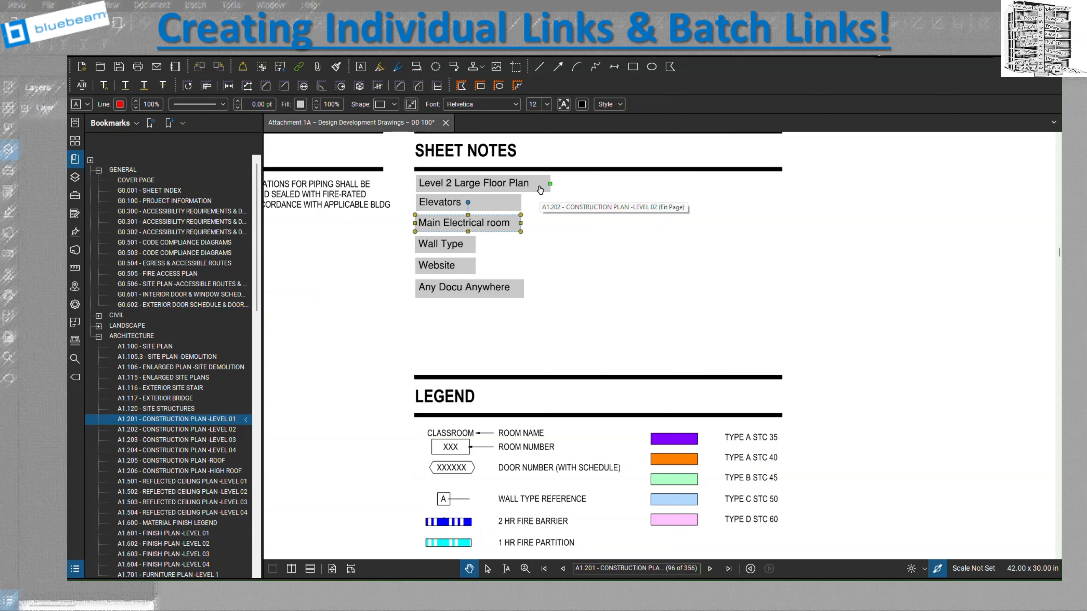
{"action": "left_click", "coordinate": [541, 190]}
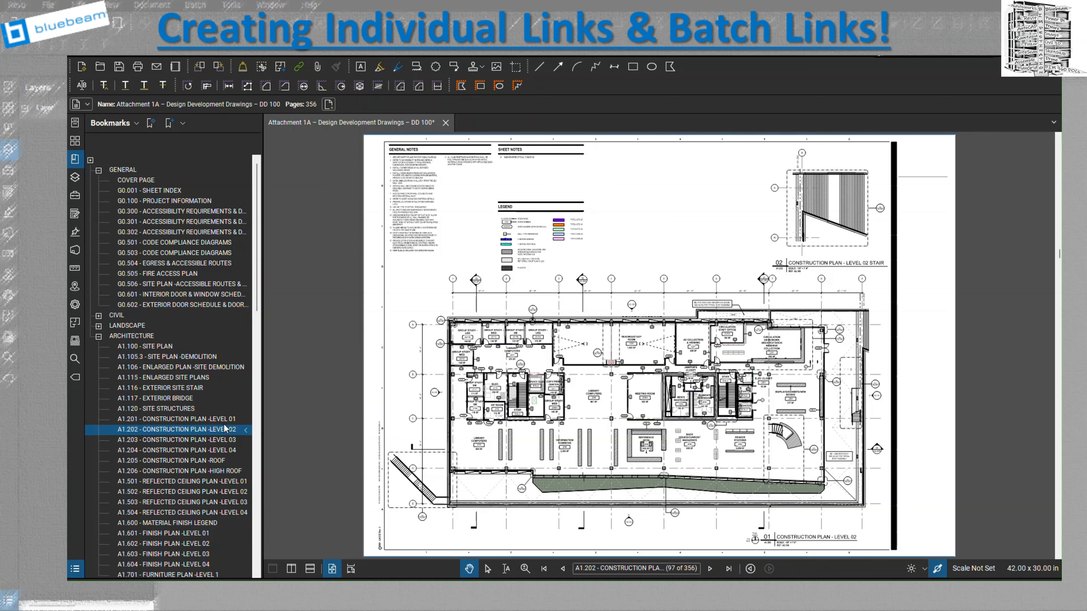
{"action": "left_click", "coordinate": [216, 419]}
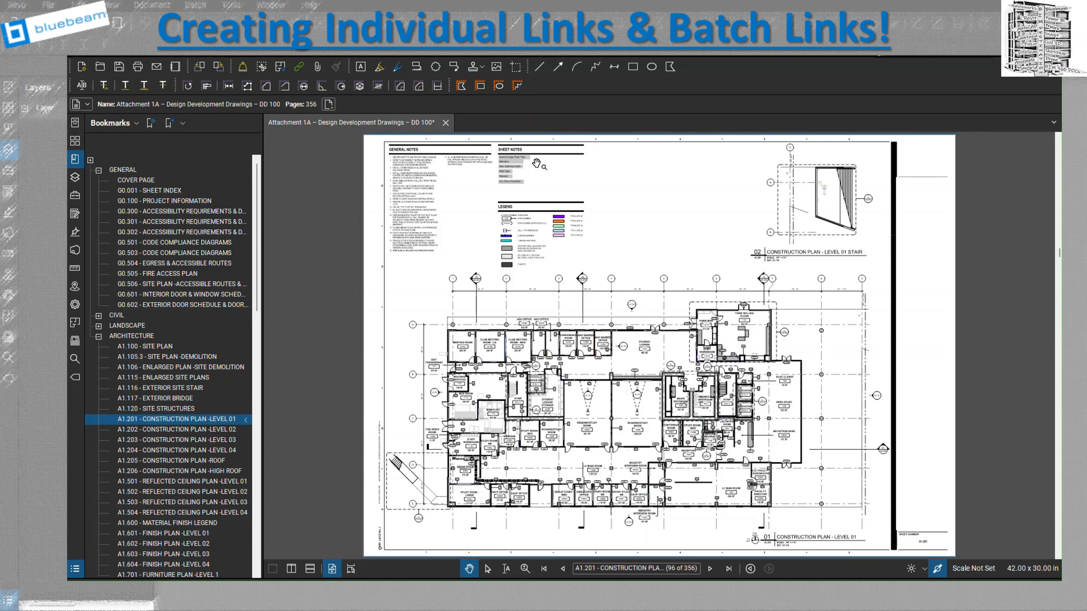
Draw a hyperlink area over the "Elevators" sheet note and set it to jump to a place
{"action": "scroll", "coordinate": [523, 160], "scroll_direction": "up", "scroll_amount": 5}
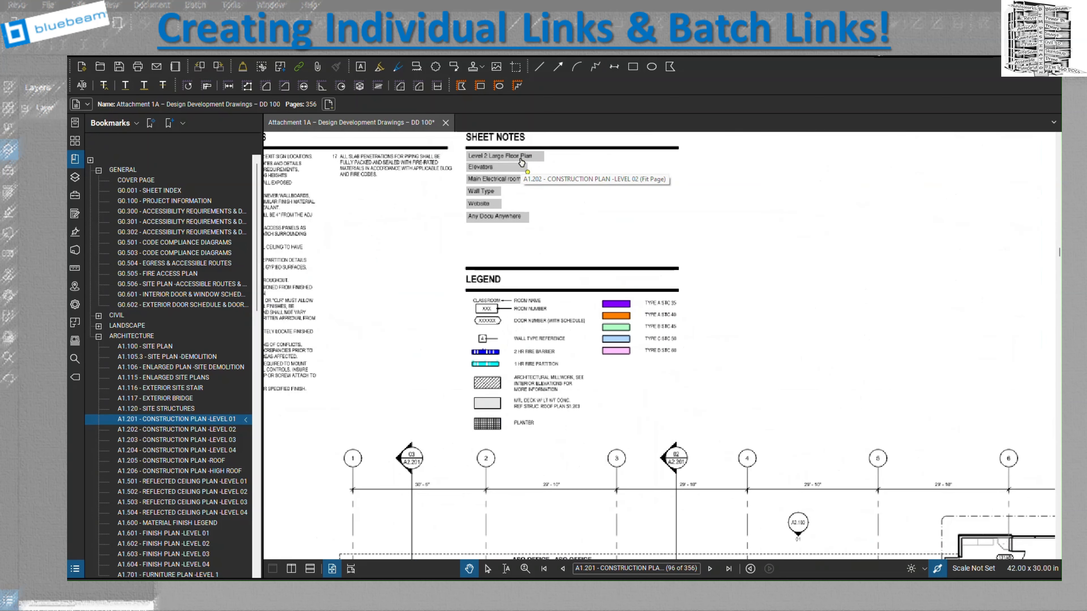
{"action": "left_click", "coordinate": [299, 67]}
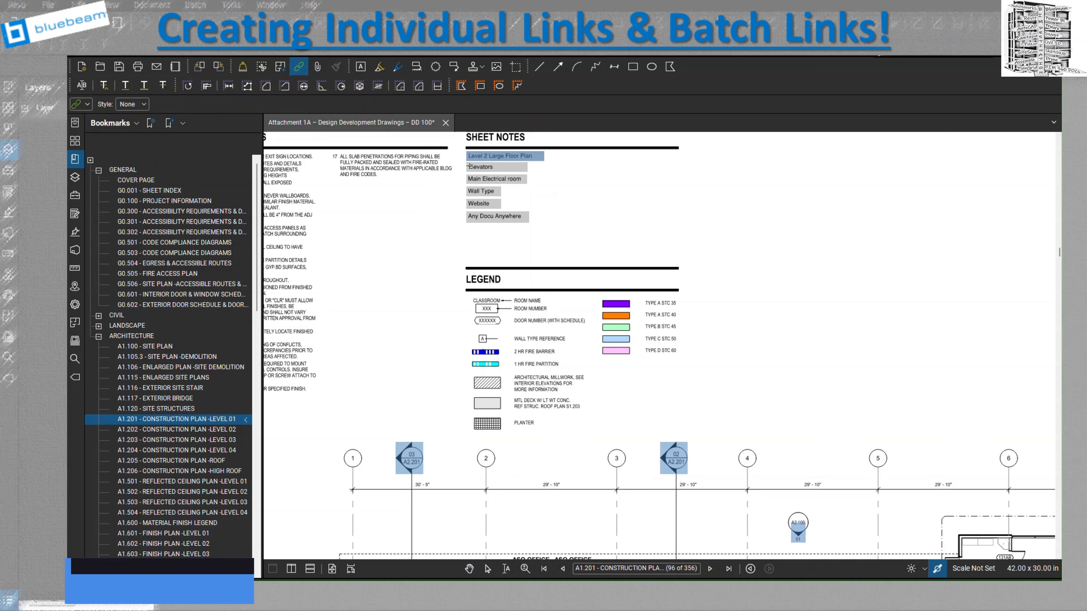
{"action": "left_click_drag", "start_coordinate": [467, 163], "coordinate": [528, 171]}
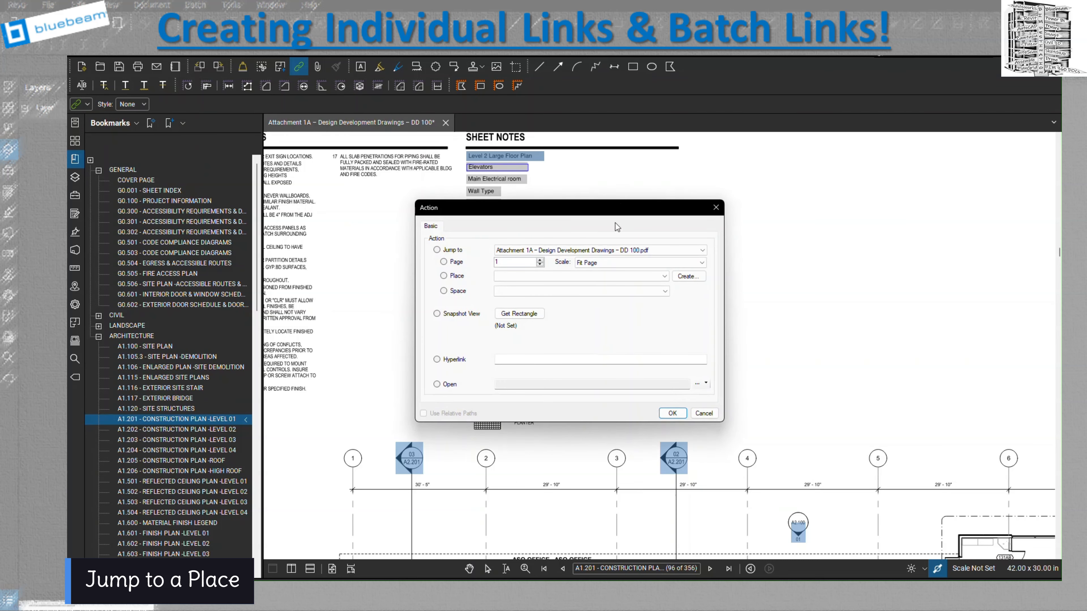
{"action": "left_click", "coordinate": [444, 276]}
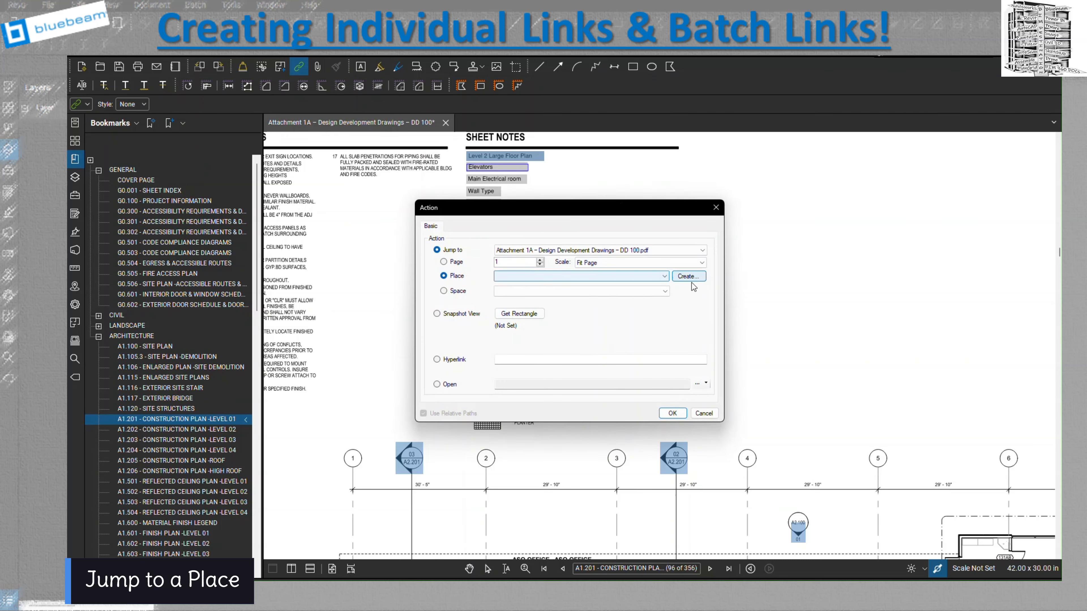
Look through the existing places available as the Elevators link's destination
{"action": "left_click", "coordinate": [664, 277]}
{"action": "scroll", "coordinate": [576, 409], "scroll_direction": "down", "scroll_amount": 12}
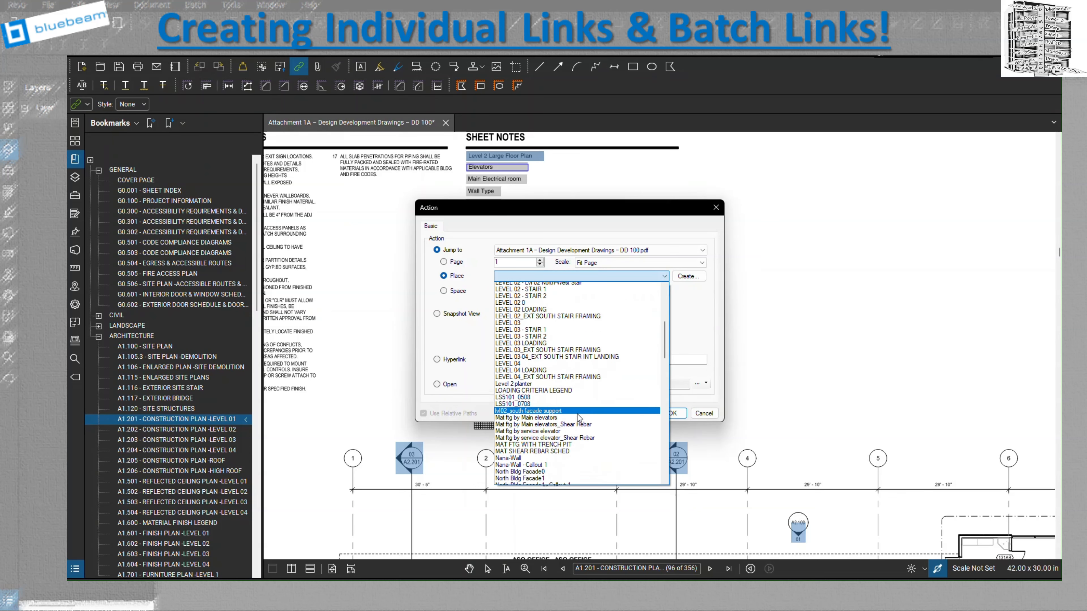
{"action": "scroll", "coordinate": [574, 412], "scroll_direction": "down", "scroll_amount": 15}
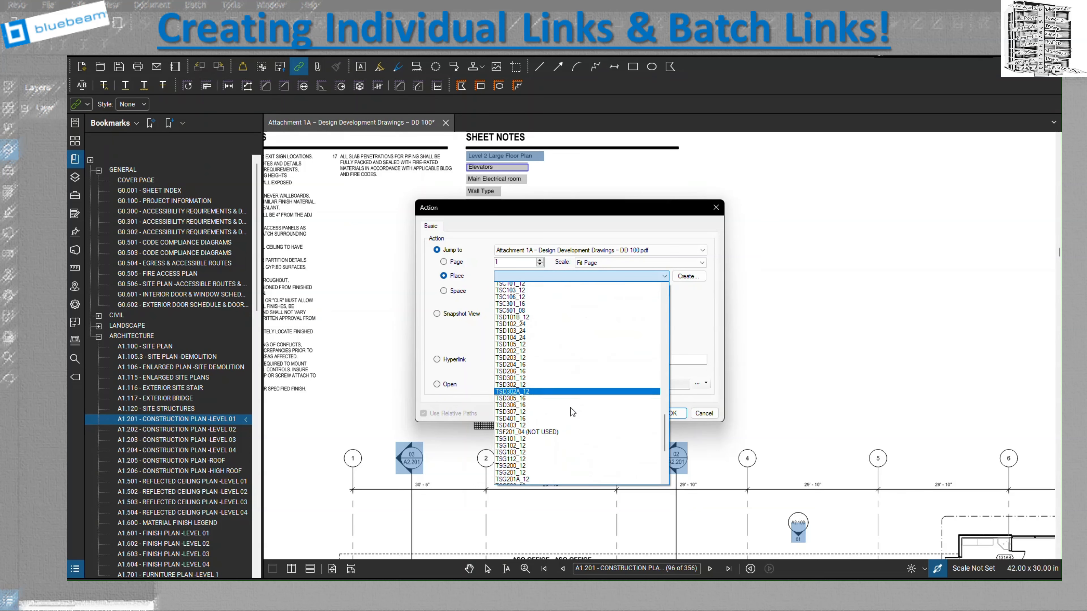
{"action": "left_click", "coordinate": [684, 326]}
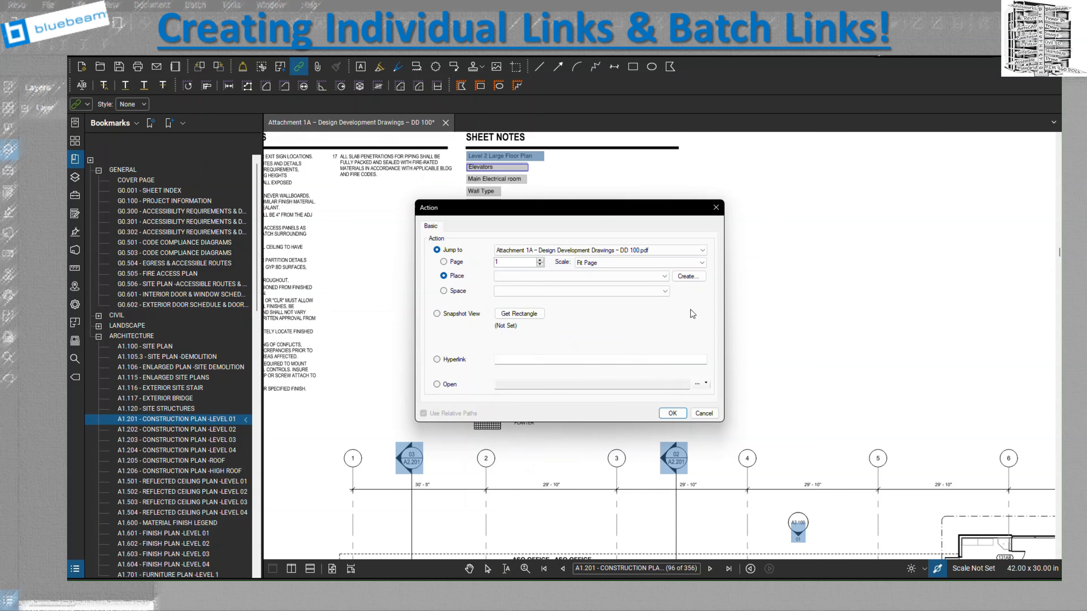
Create a new place named "Elevators L2" for the link, located on page 97 with Inherit Zoom scale
{"action": "left_click", "coordinate": [689, 276]}
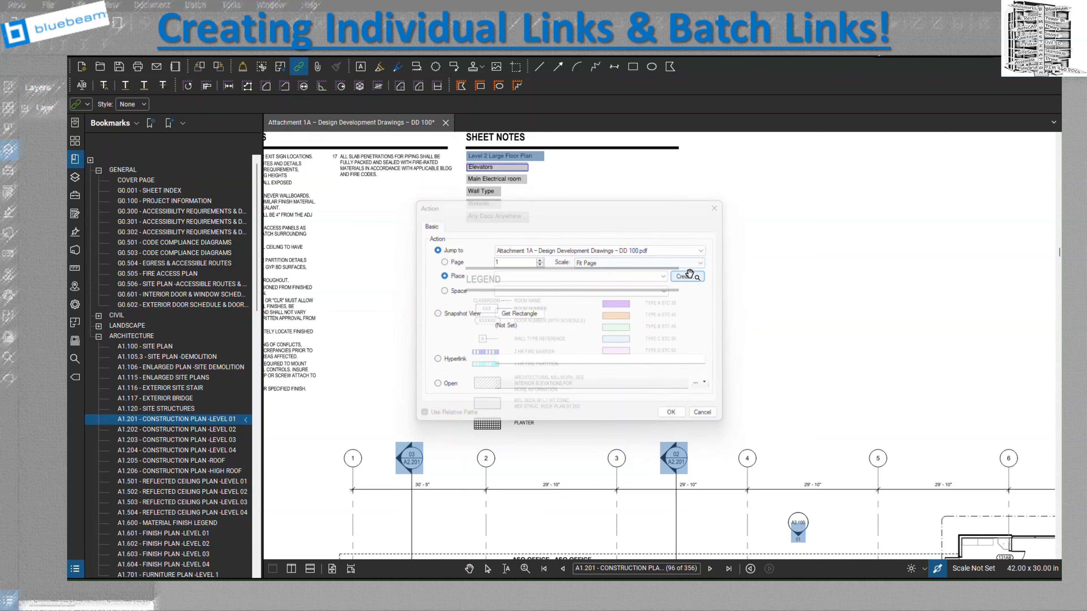
{"action": "type", "text": "El"}
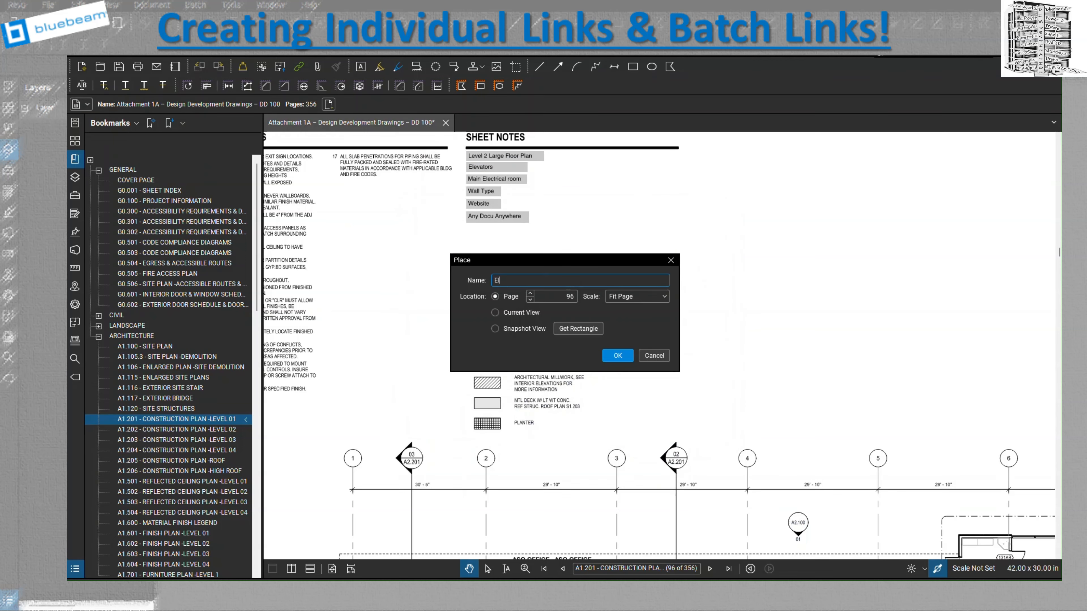
{"action": "type", "text": "evators L2"}
{"action": "double_click", "coordinate": [576, 297]}
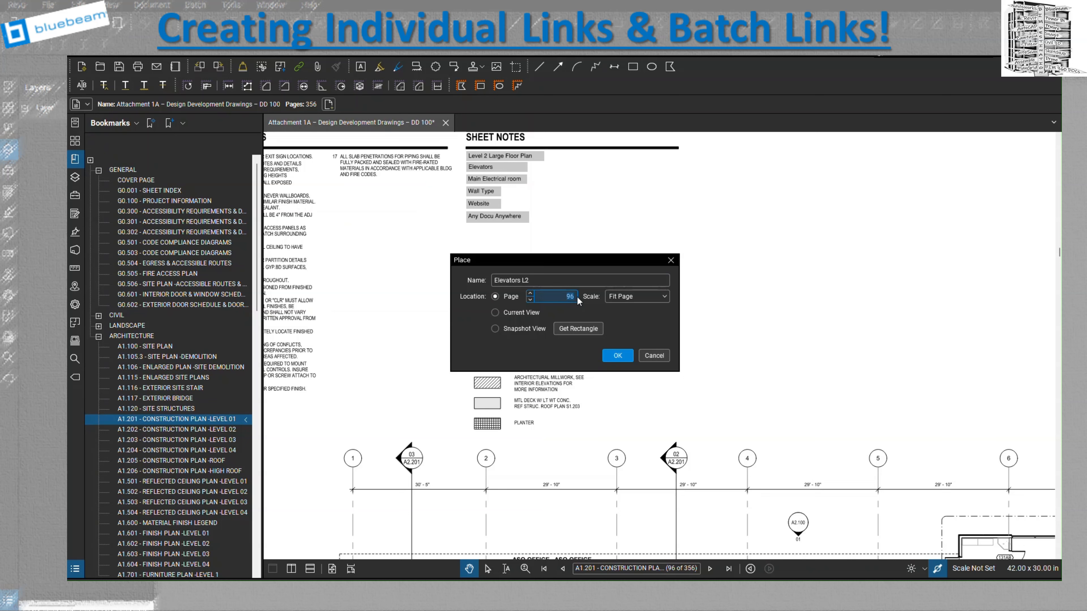
{"action": "type", "text": "97"}
{"action": "left_click", "coordinate": [661, 297]}
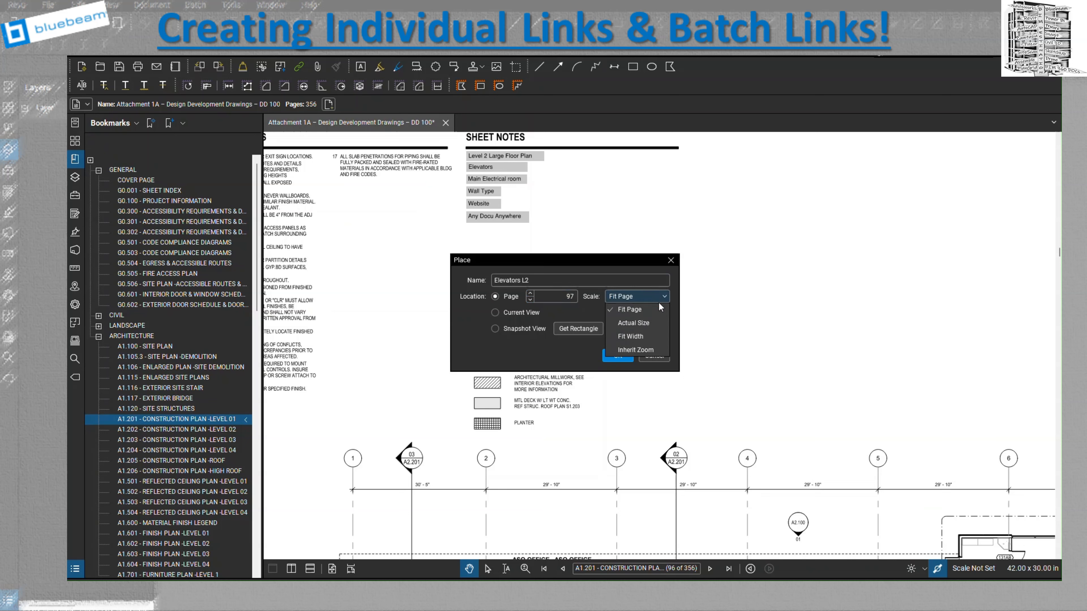
{"action": "left_click", "coordinate": [634, 350]}
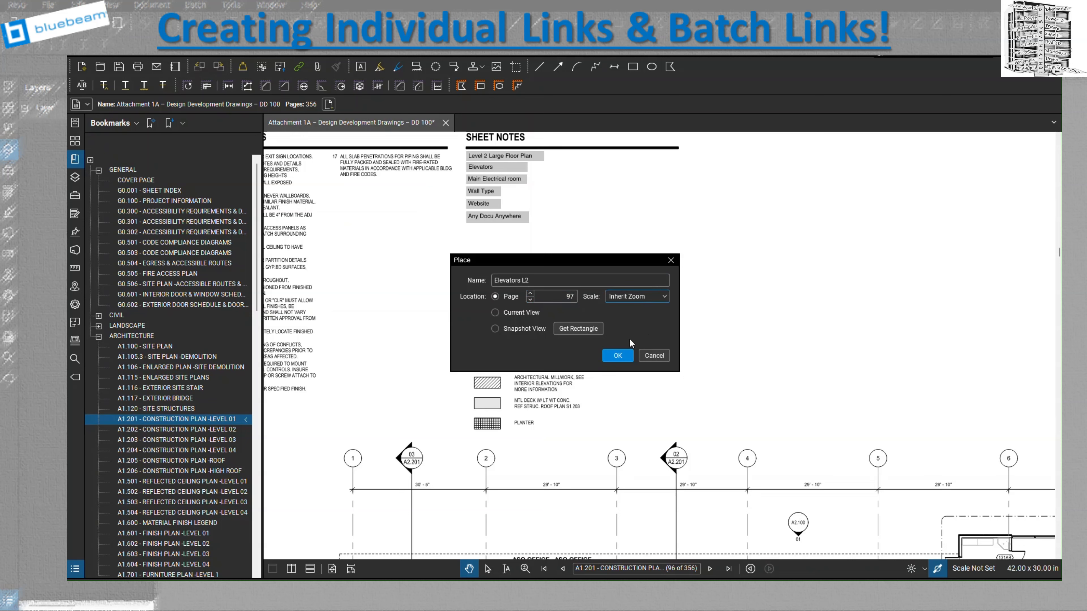
Relocate the place to a snapshot view about 1.2 by 2.4 around the two elevators on sheet A1.202, and apply it to the link
{"action": "left_click", "coordinate": [579, 332]}
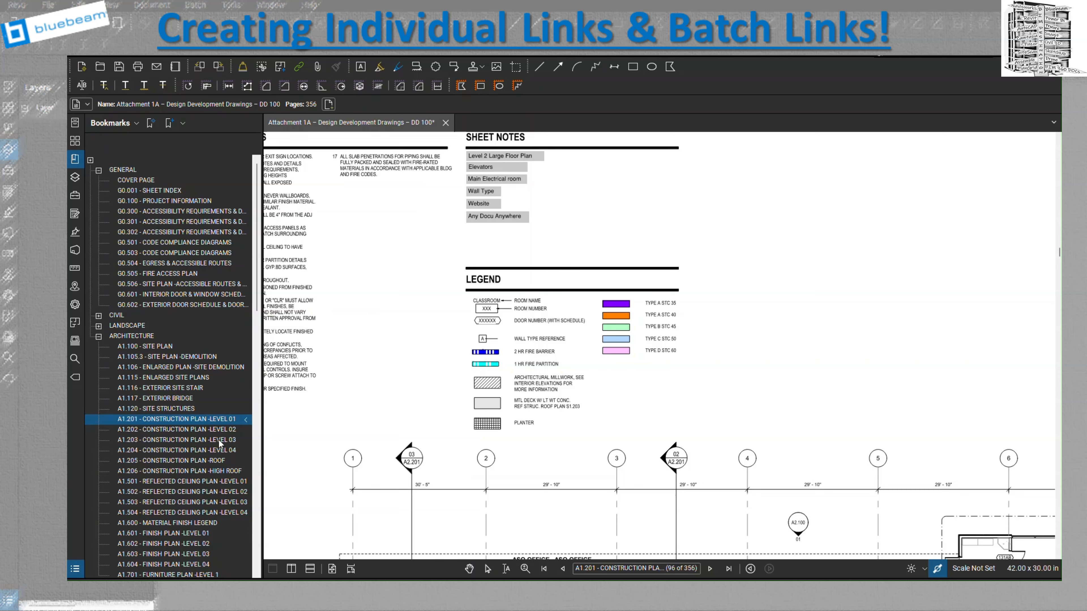
{"action": "left_click", "coordinate": [221, 432]}
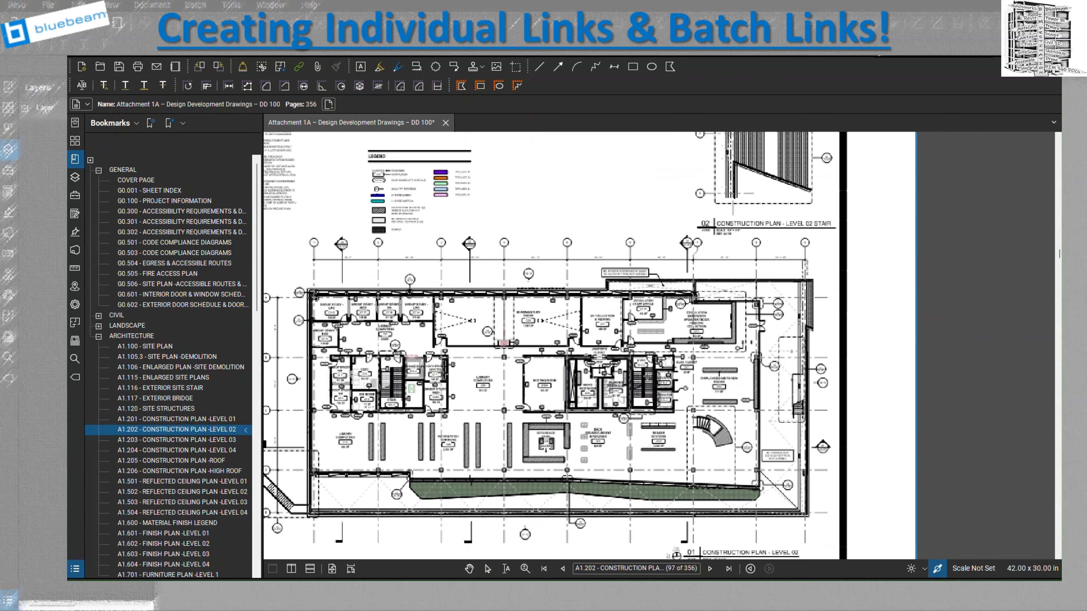
{"action": "scroll", "coordinate": [686, 414], "scroll_direction": "up", "scroll_amount": 4}
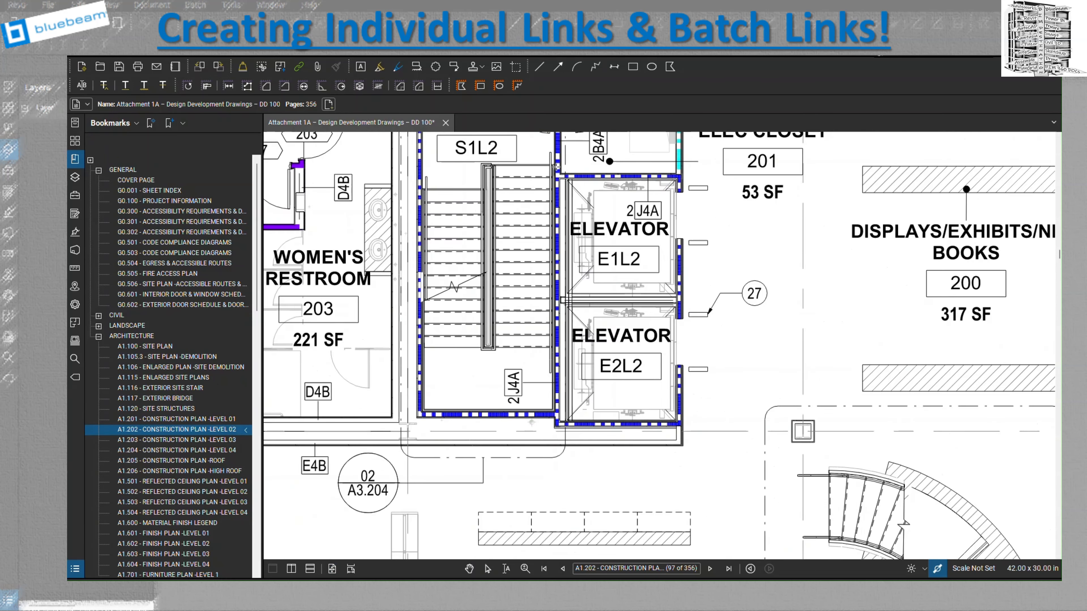
{"action": "left_click_drag", "start_coordinate": [609, 328], "coordinate": [681, 428]}
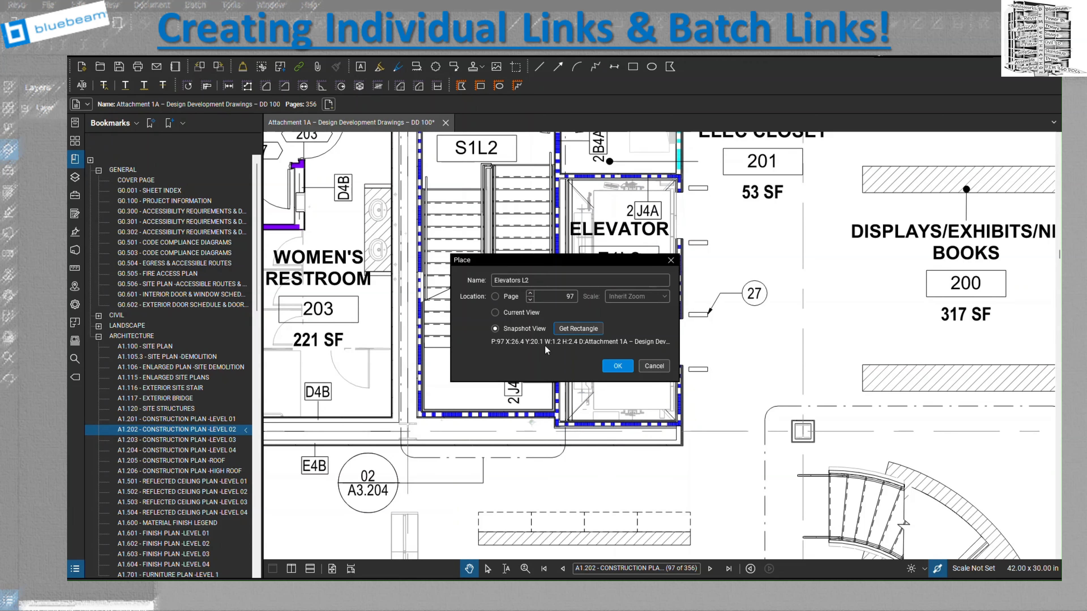
{"action": "left_click", "coordinate": [621, 367]}
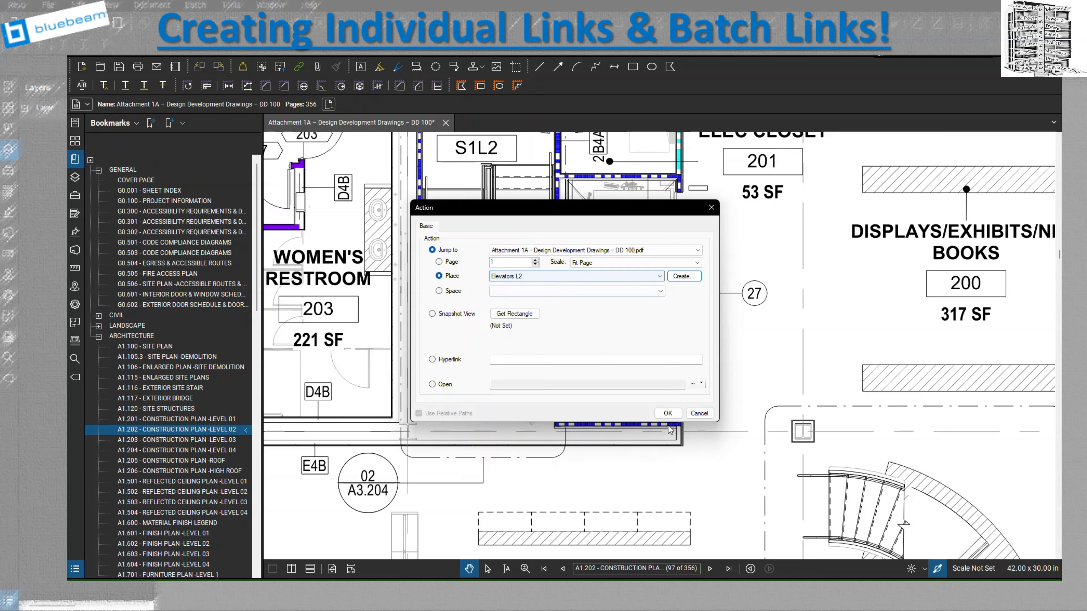
{"action": "left_click", "coordinate": [667, 413]}
{"action": "key", "text": "Escape"}
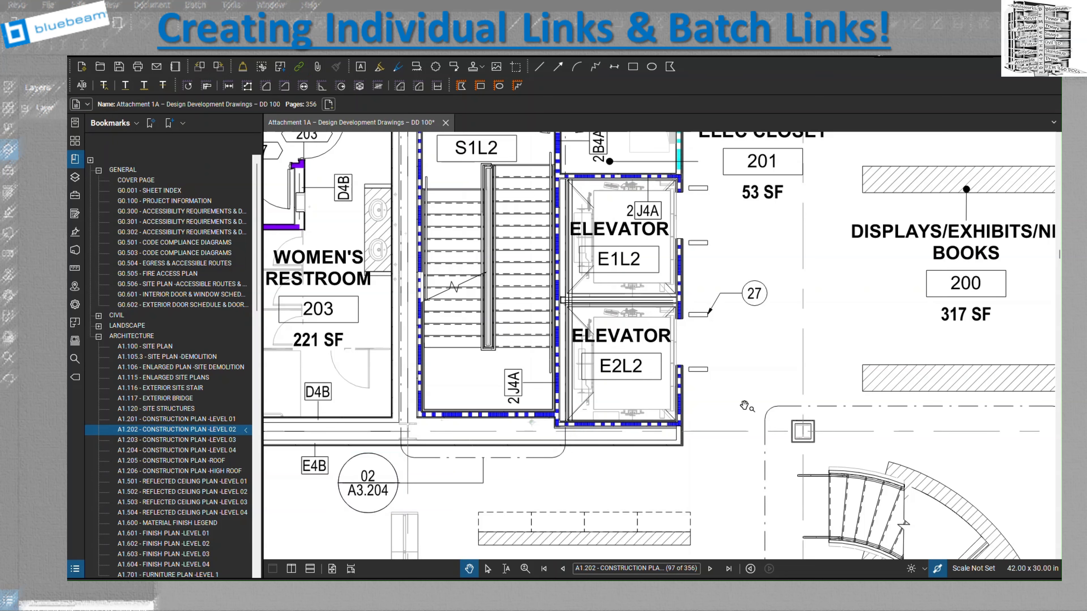
Test the "Elevators" link from sheet A1.201 and return to that sheet's notes
{"action": "left_click", "coordinate": [231, 420]}
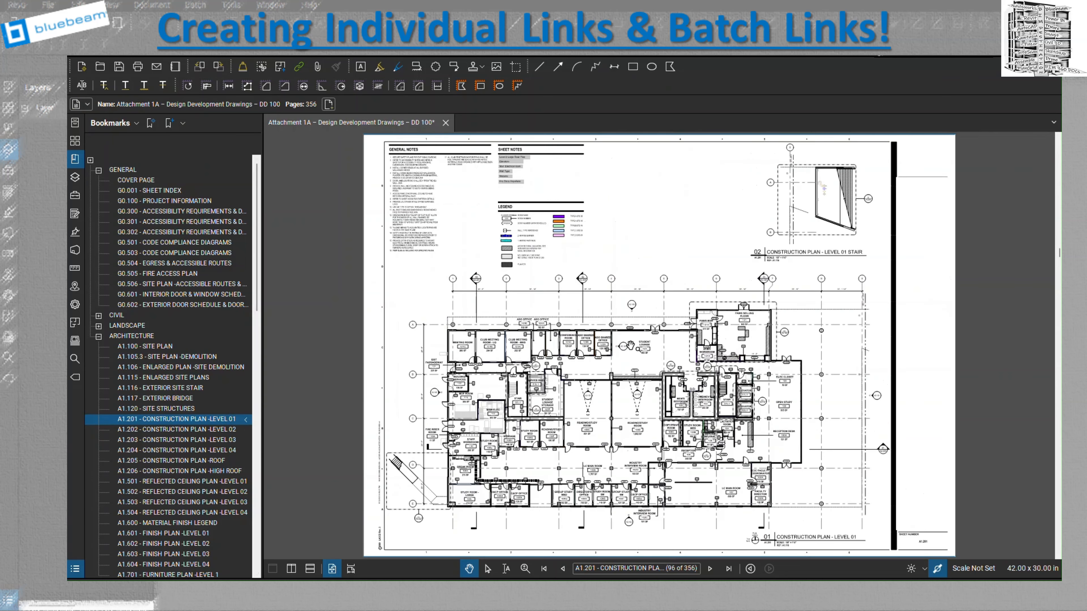
{"action": "scroll", "coordinate": [519, 158], "scroll_direction": "up", "scroll_amount": 8}
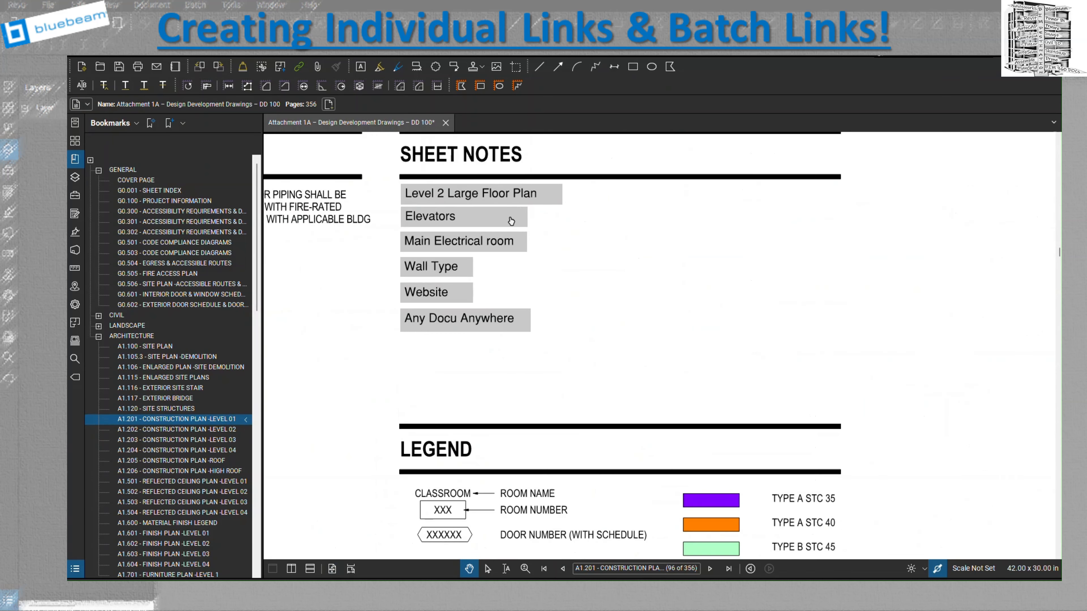
{"action": "mouse_move", "coordinate": [511, 221]}
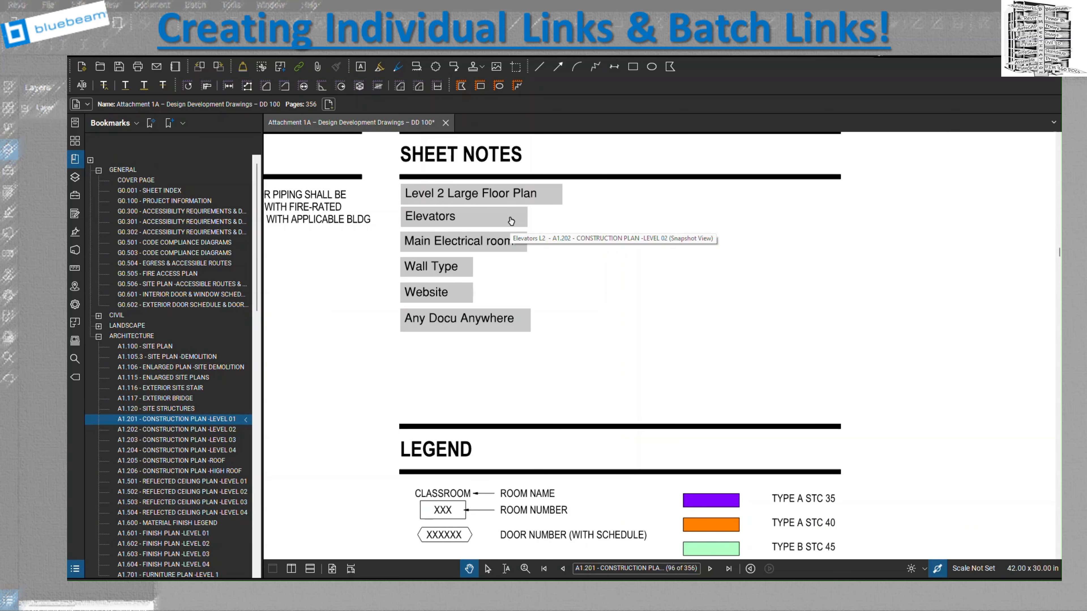
{"action": "left_click", "coordinate": [511, 220]}
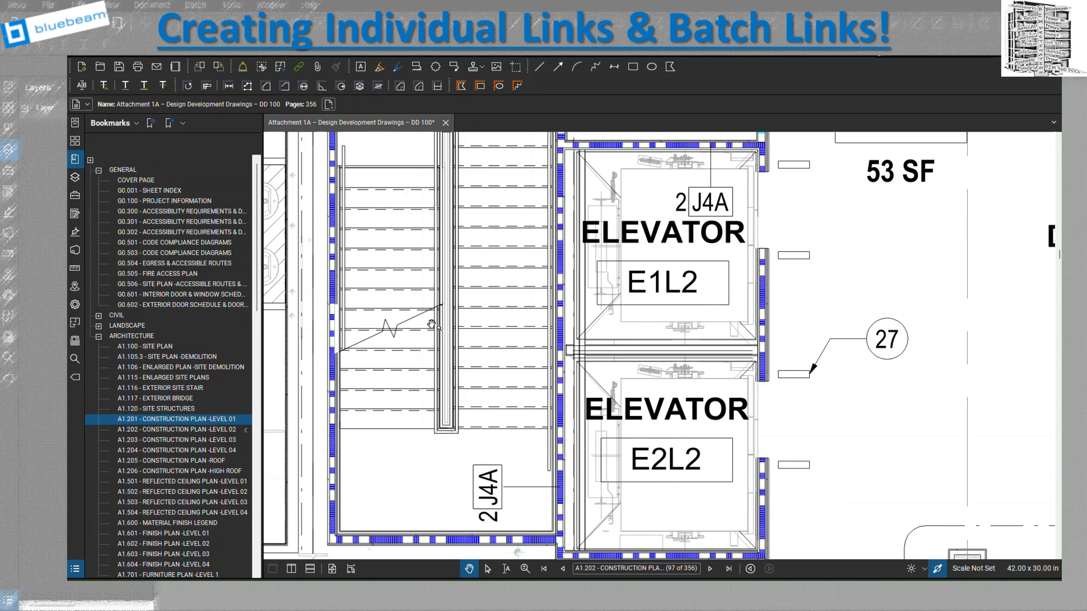
{"action": "left_click", "coordinate": [218, 429]}
{"action": "left_click", "coordinate": [219, 420]}
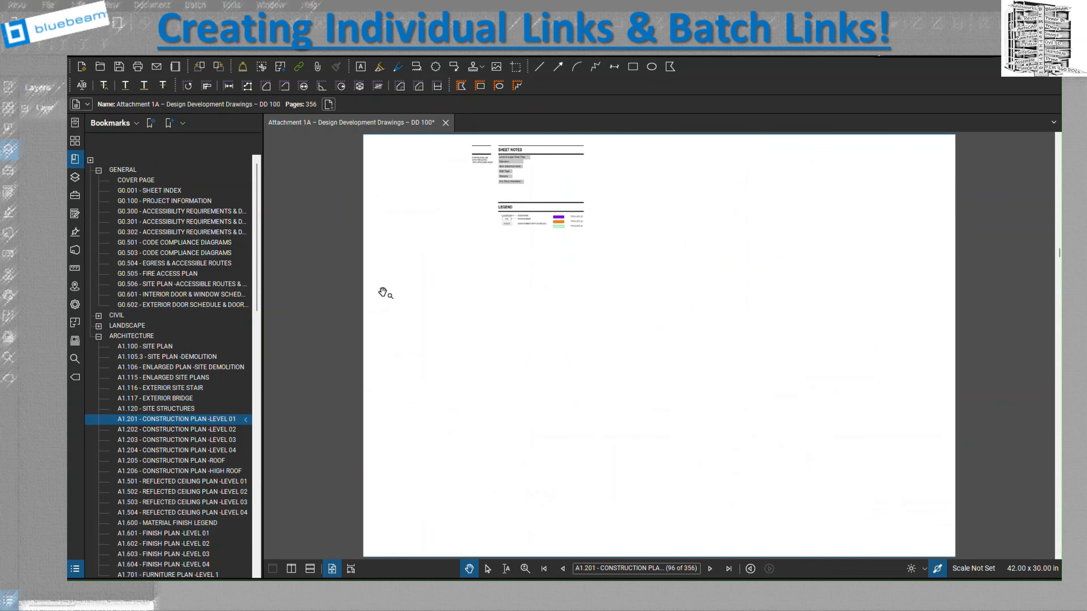
{"action": "scroll", "coordinate": [517, 150], "scroll_direction": "up", "scroll_amount": 6}
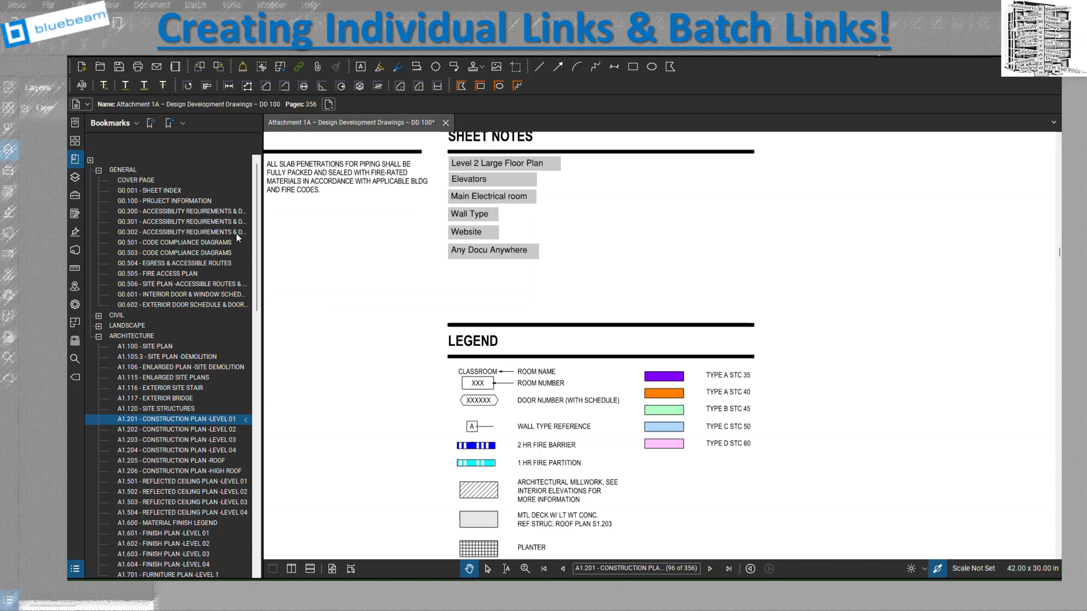
Review the document's defined spaces and draw a hyperlink area over the "Main Electrical room" sheet note
{"action": "left_click", "coordinate": [79, 325]}
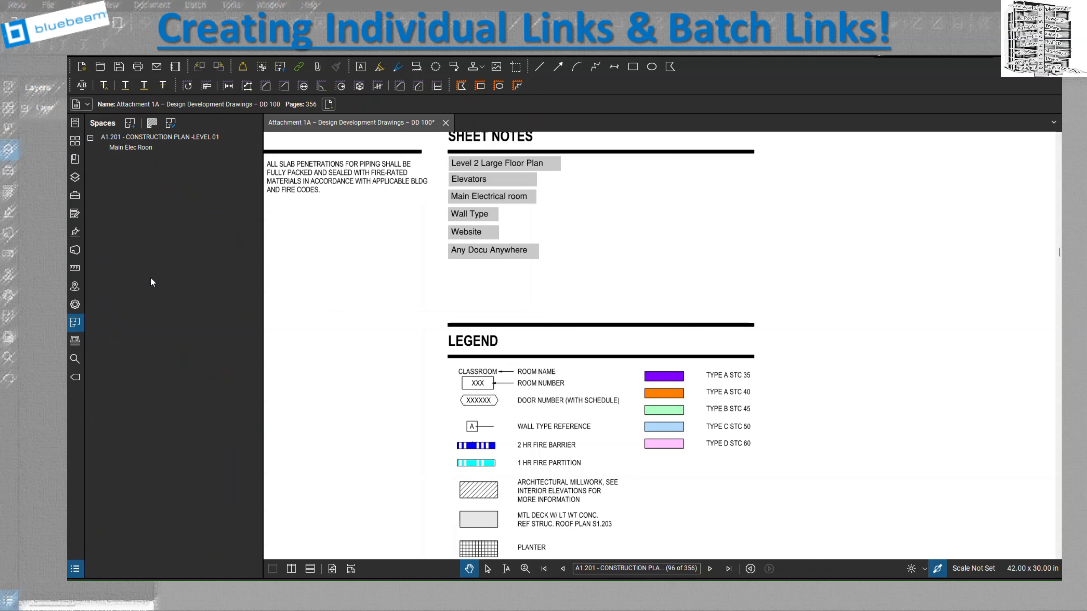
{"action": "left_click", "coordinate": [75, 159]}
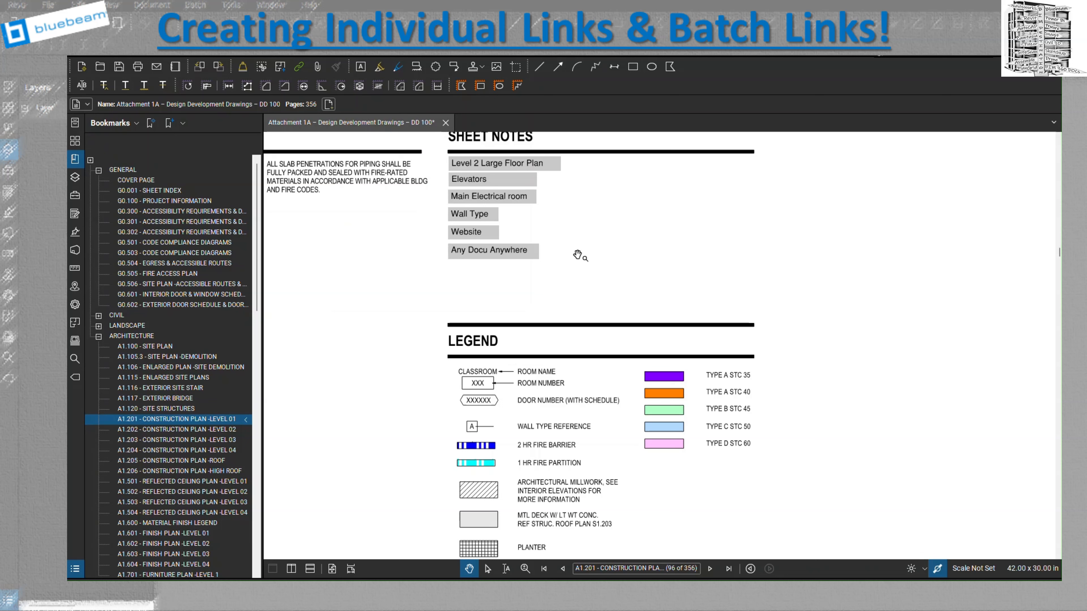
{"action": "left_click", "coordinate": [298, 66]}
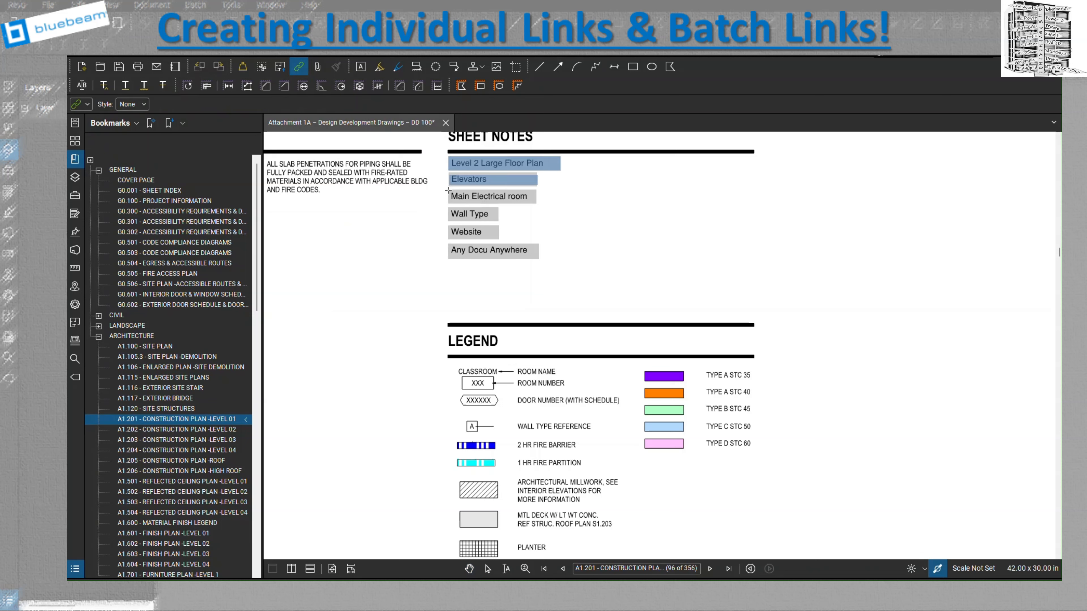
{"action": "left_click_drag", "start_coordinate": [447, 190], "coordinate": [535, 203]}
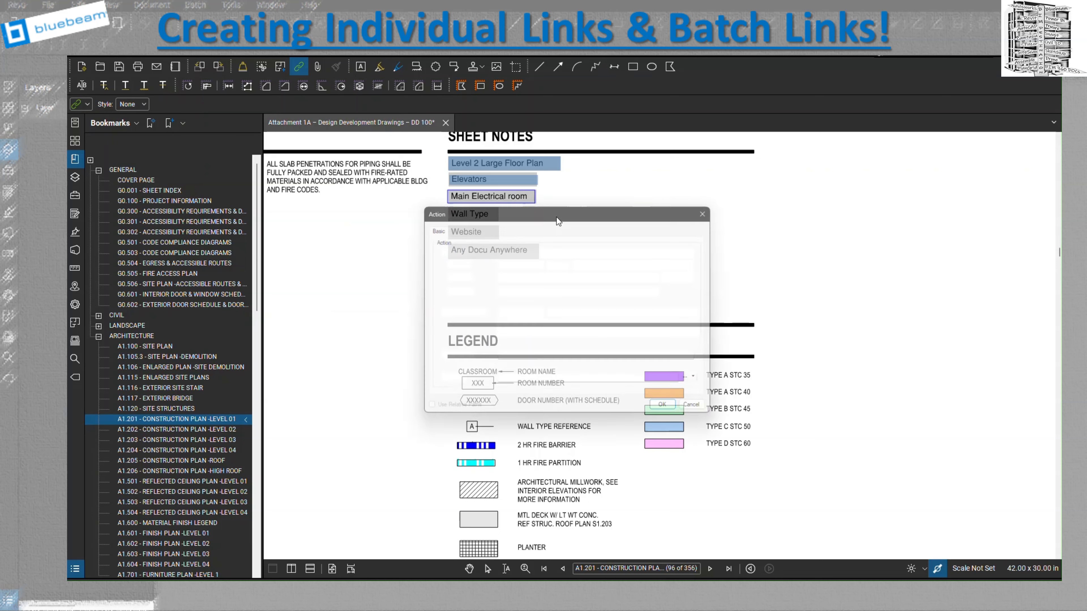
Make the link jump to the space "Page 96 : Main Elec Roon" in the current drawing set
{"action": "left_click", "coordinate": [443, 292]}
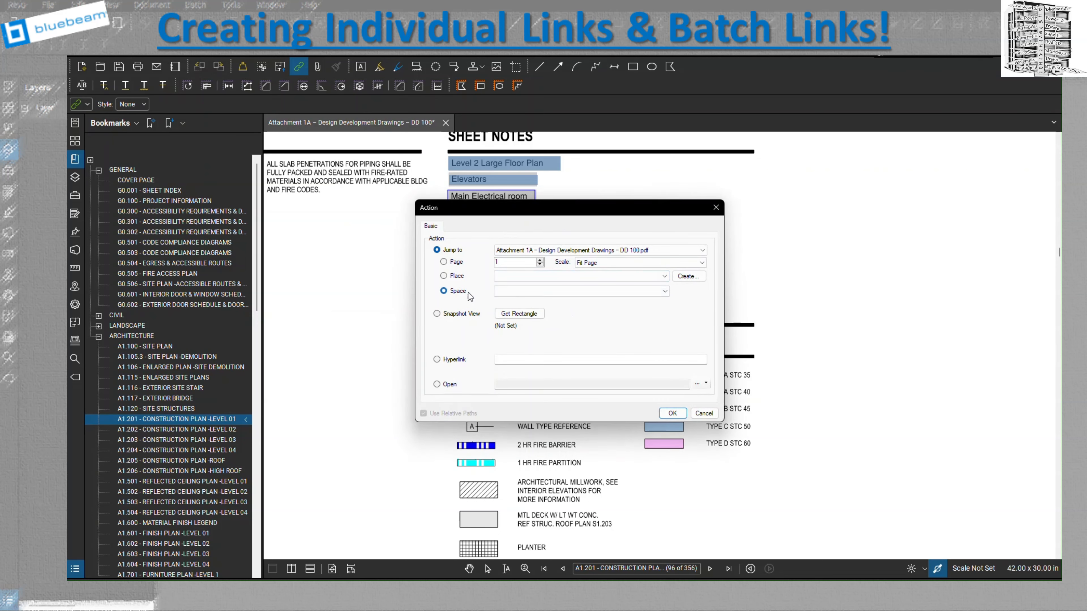
{"action": "left_click", "coordinate": [510, 291]}
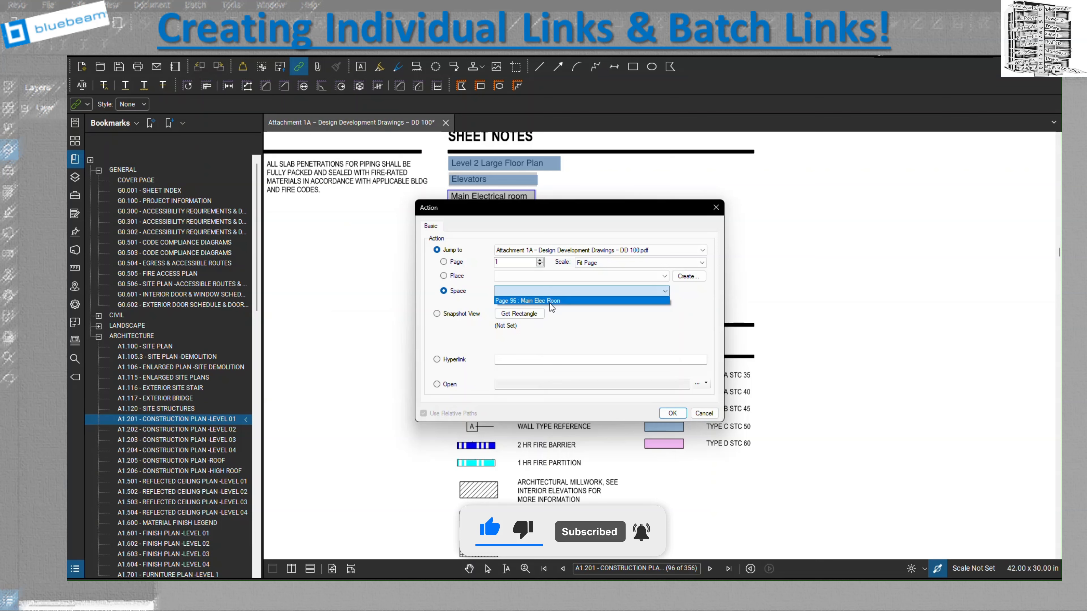
{"action": "left_click", "coordinate": [557, 302]}
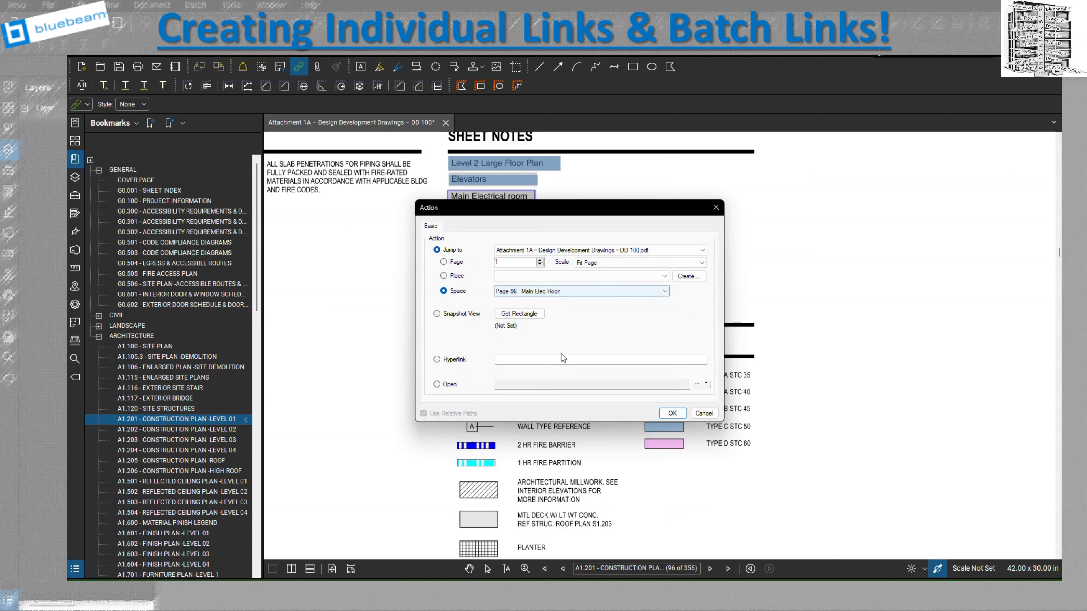
{"action": "left_click", "coordinate": [672, 414]}
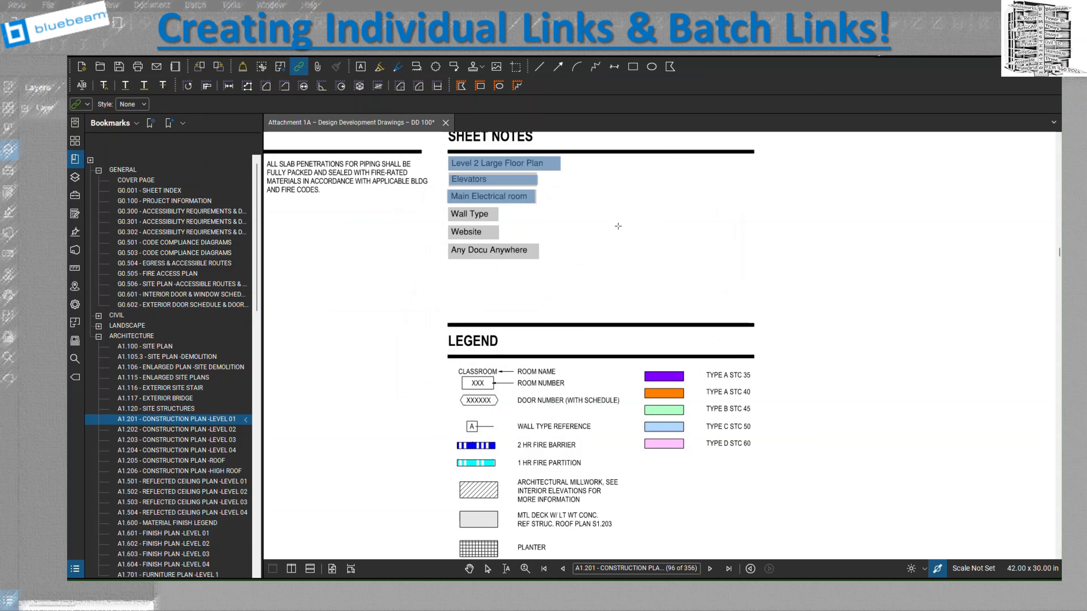
{"action": "key", "text": "Escape"}
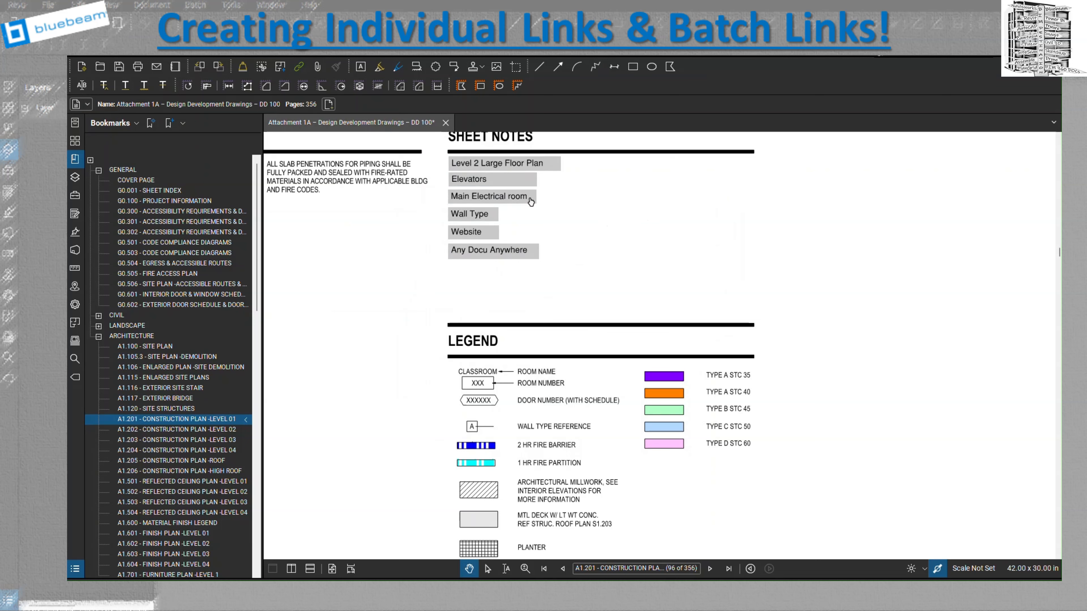
Test the "Main Electrical room" link and view the whole room it leads to
{"action": "mouse_move", "coordinate": [531, 202]}
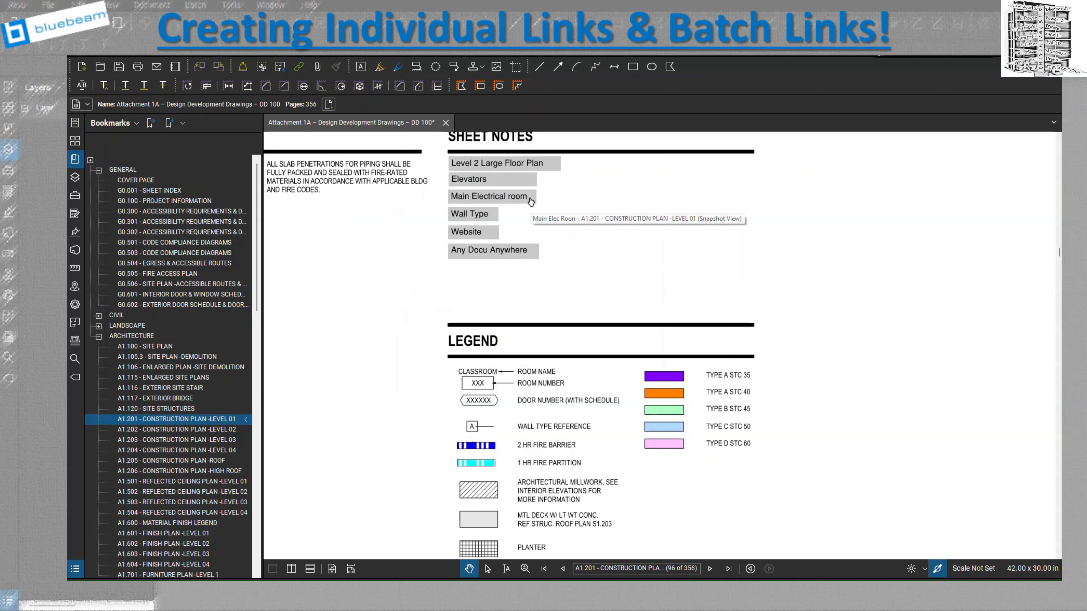
{"action": "left_click", "coordinate": [531, 199]}
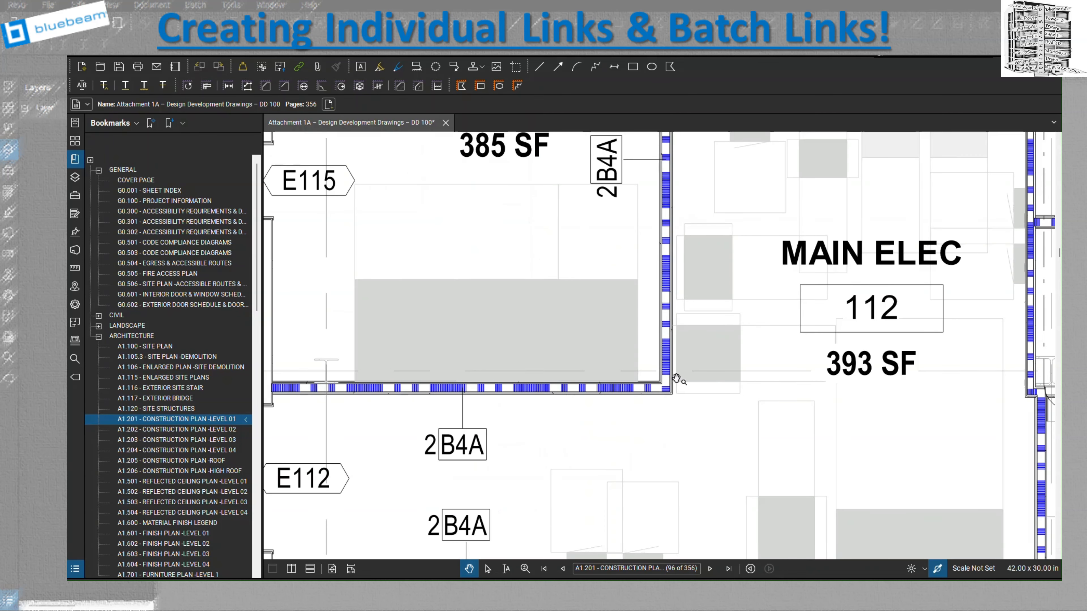
{"action": "scroll", "coordinate": [663, 307], "scroll_direction": "down", "scroll_amount": 3}
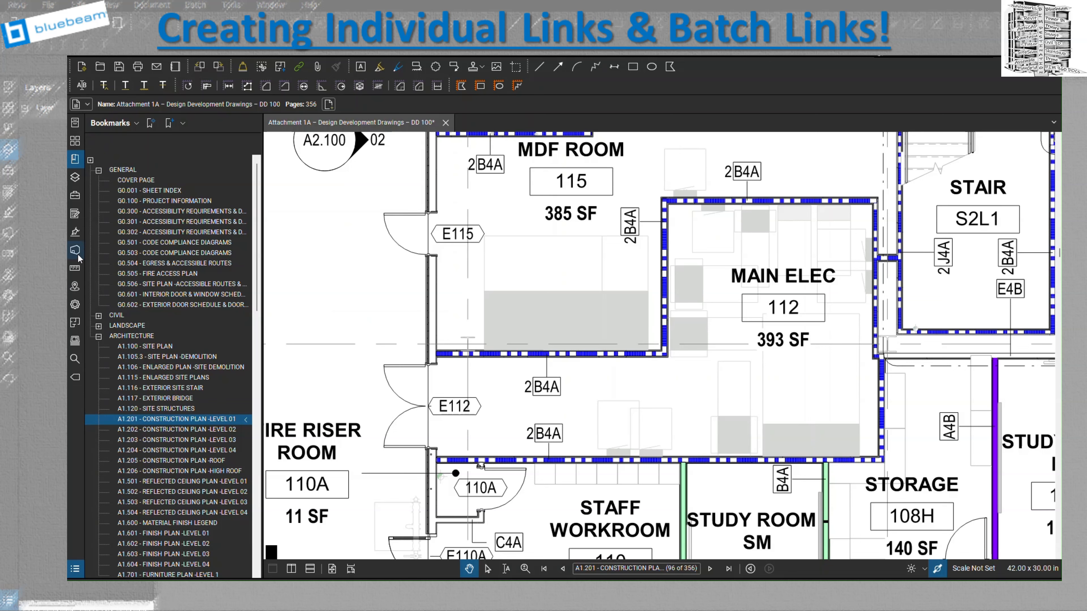
Highlight the "Main Elec Roon" space on the floor plan to inspect its boundary, and bring back the bookmarks list
{"action": "left_click", "coordinate": [75, 322]}
{"action": "left_click", "coordinate": [137, 149]}
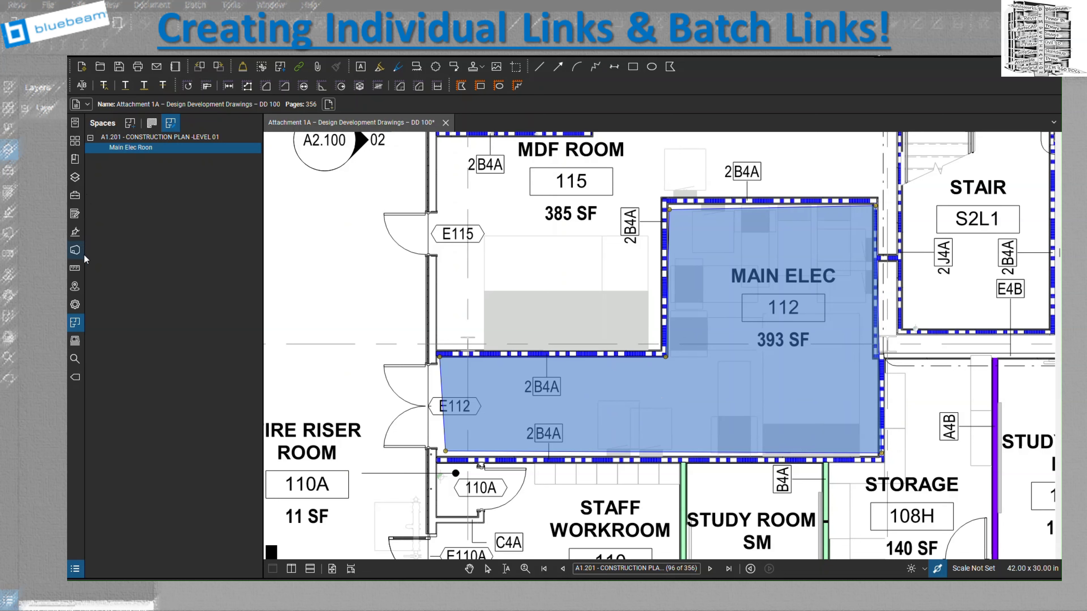
{"action": "left_click", "coordinate": [128, 279]}
{"action": "left_click", "coordinate": [75, 158]}
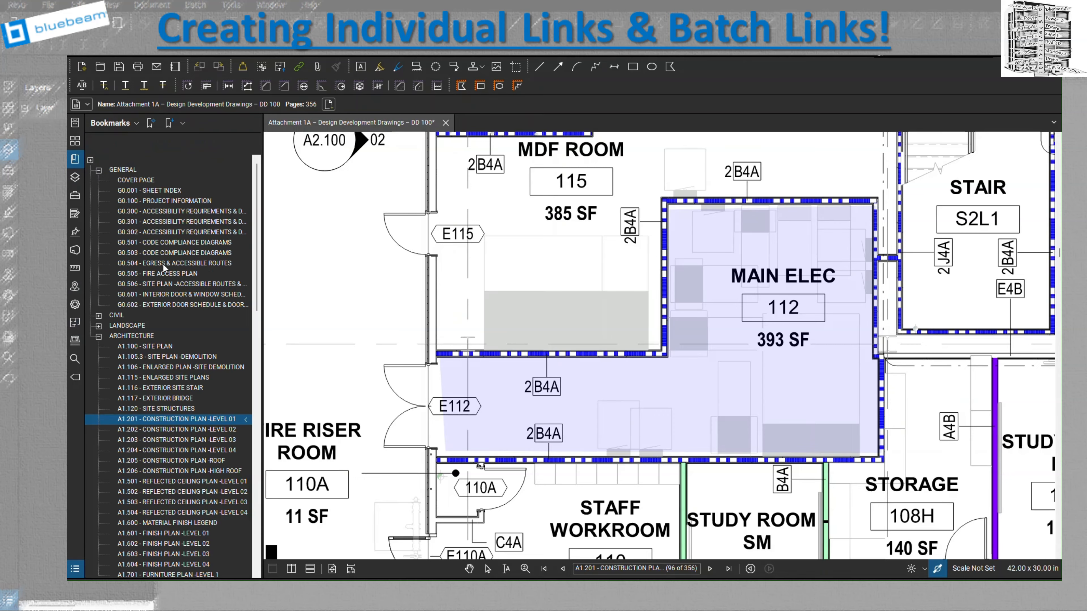
Return from the floor plan to the sheet notes and draw a hyperlink area over the "Wall Type" note
{"action": "scroll", "coordinate": [331, 364], "scroll_direction": "down", "scroll_amount": 6}
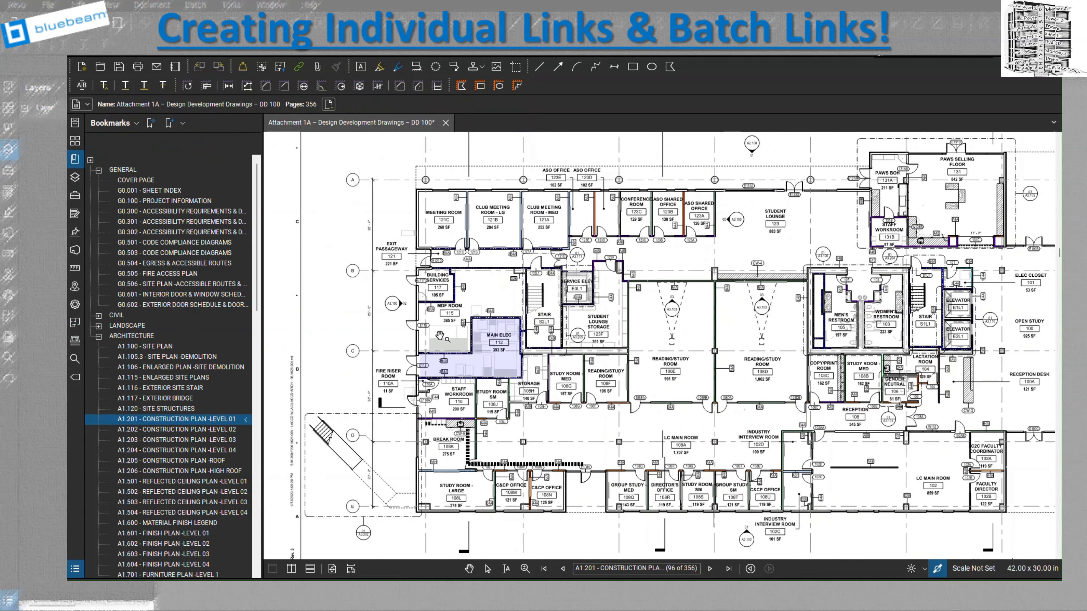
{"action": "scroll", "coordinate": [543, 199], "scroll_direction": "up", "scroll_amount": 5}
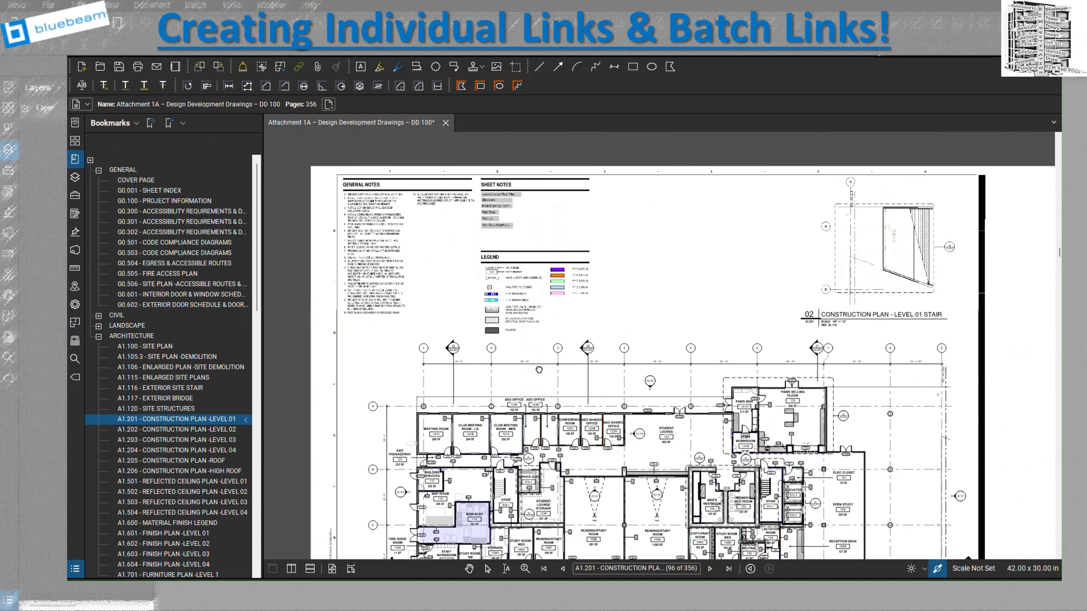
{"action": "scroll", "coordinate": [502, 204], "scroll_direction": "up", "scroll_amount": 5}
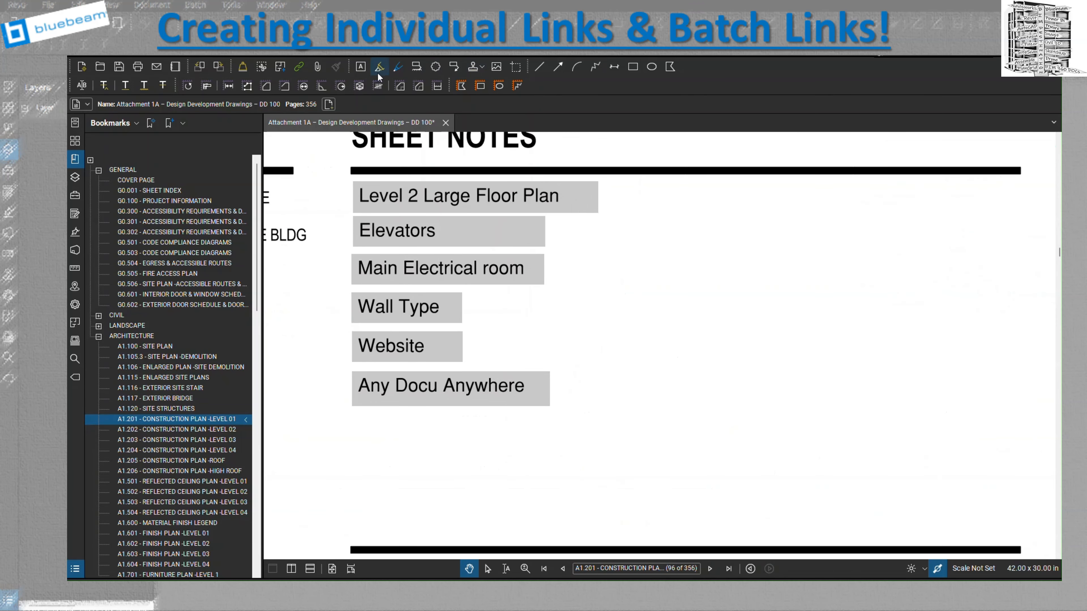
{"action": "left_click", "coordinate": [299, 67]}
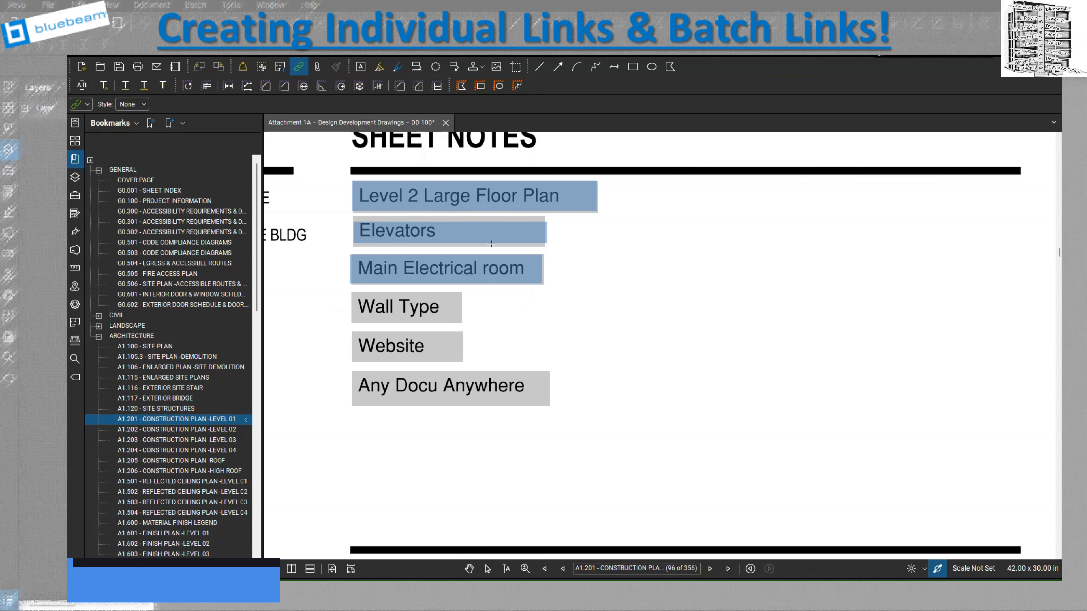
{"action": "left_click_drag", "start_coordinate": [351, 292], "coordinate": [461, 322]}
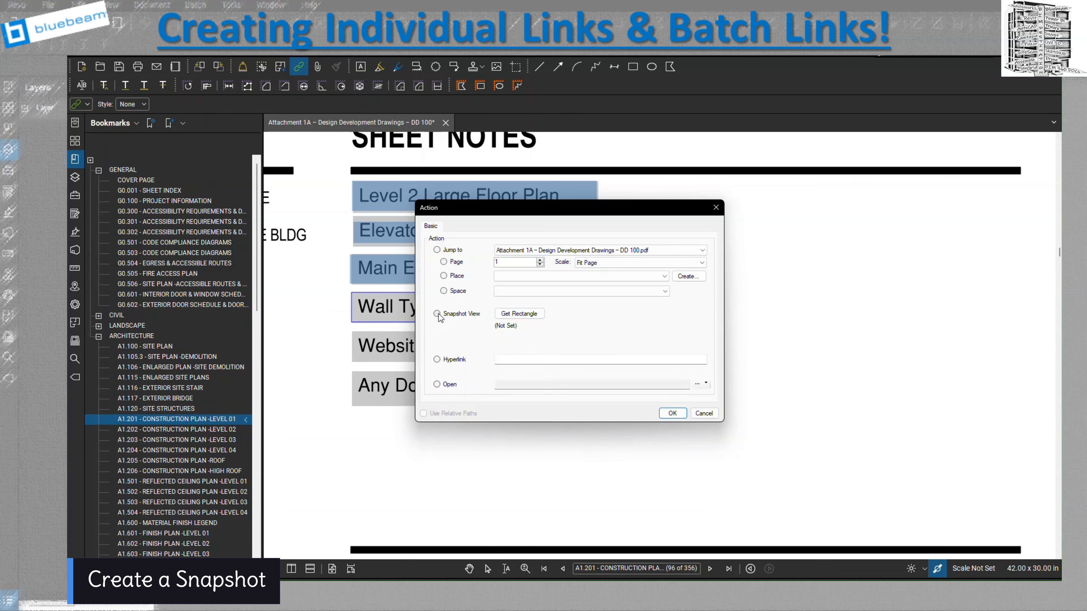
Make the link jump to a snapshot view framing the colored wall types, Type A STC 35 to Type D STC 60, in the legend
{"action": "left_click", "coordinate": [437, 314]}
{"action": "left_click", "coordinate": [519, 315]}
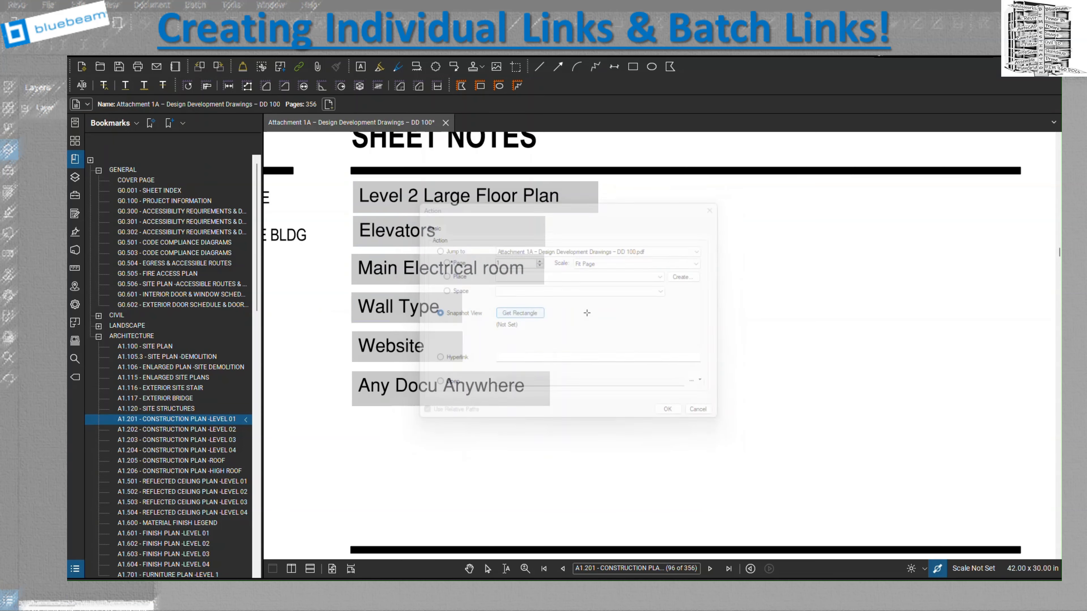
{"action": "scroll", "coordinate": [447, 240], "scroll_direction": "down", "scroll_amount": 2}
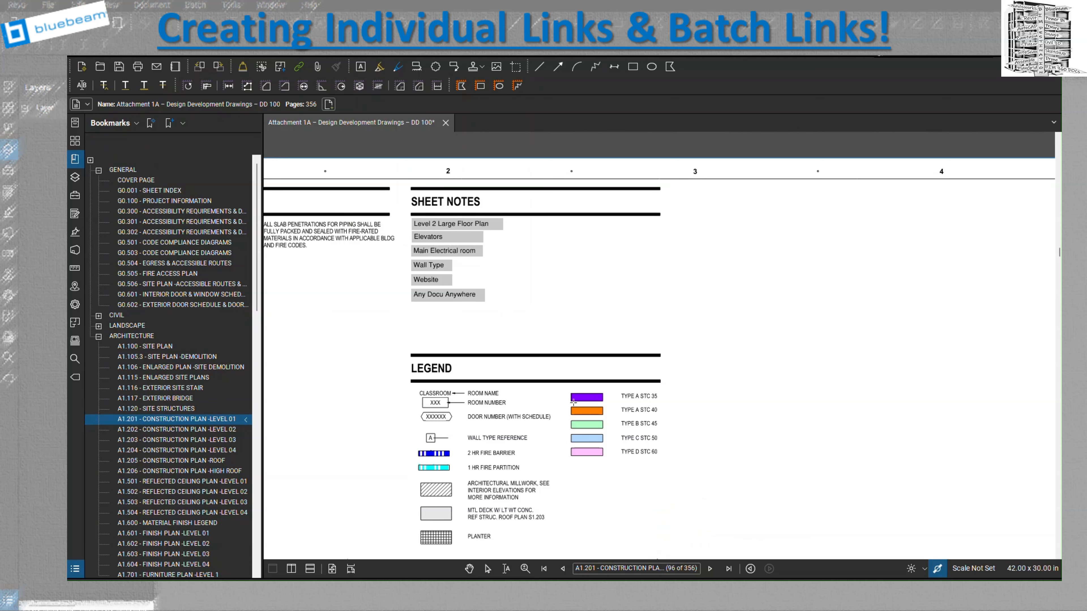
{"action": "left_click_drag", "start_coordinate": [565, 388], "coordinate": [667, 468]}
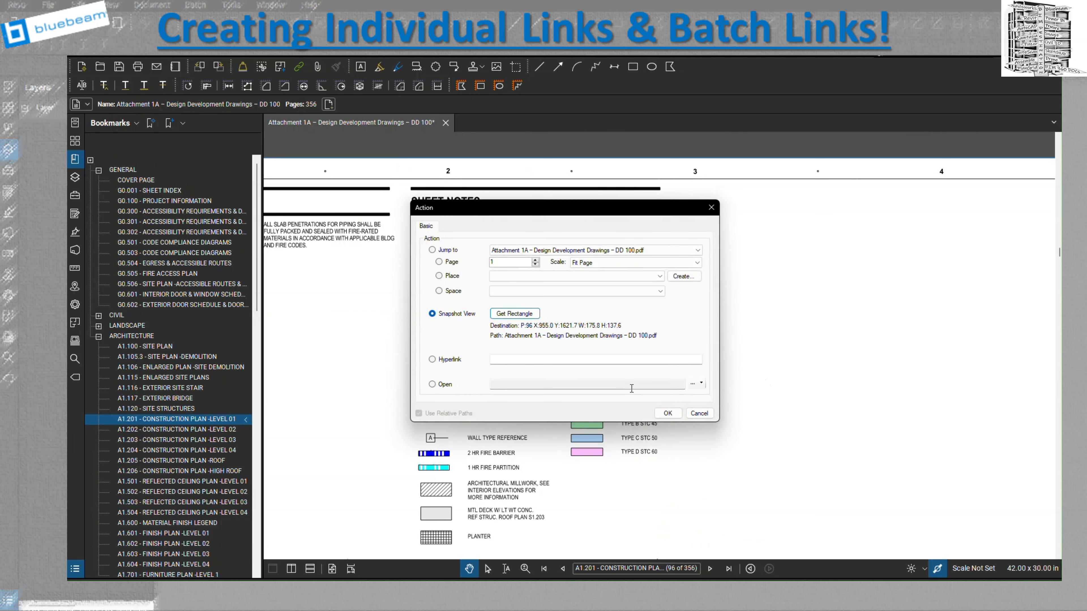
{"action": "left_click", "coordinate": [667, 414]}
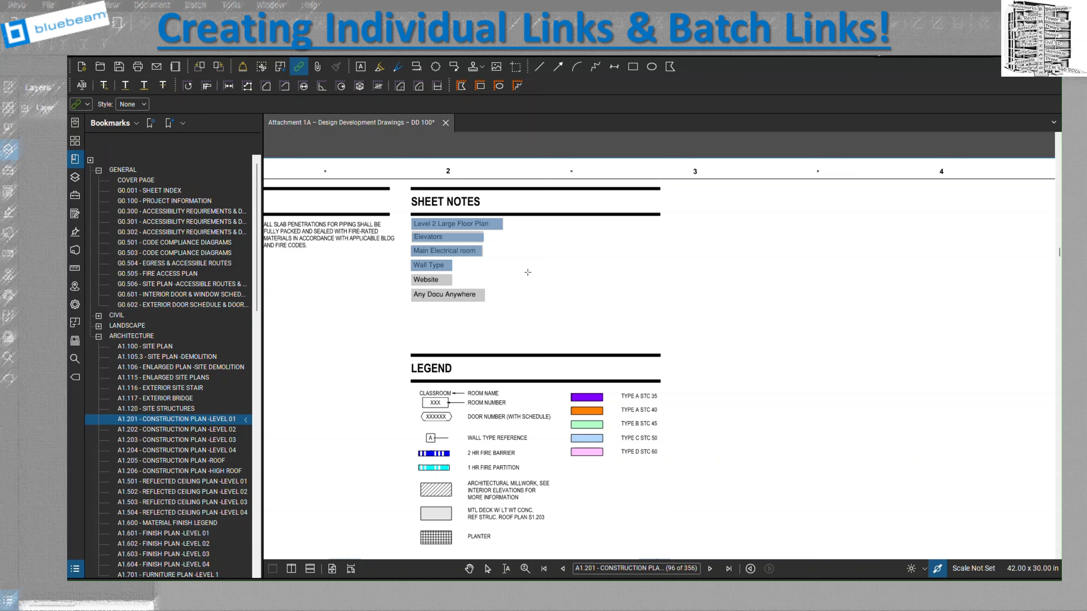
{"action": "key", "text": "Escape"}
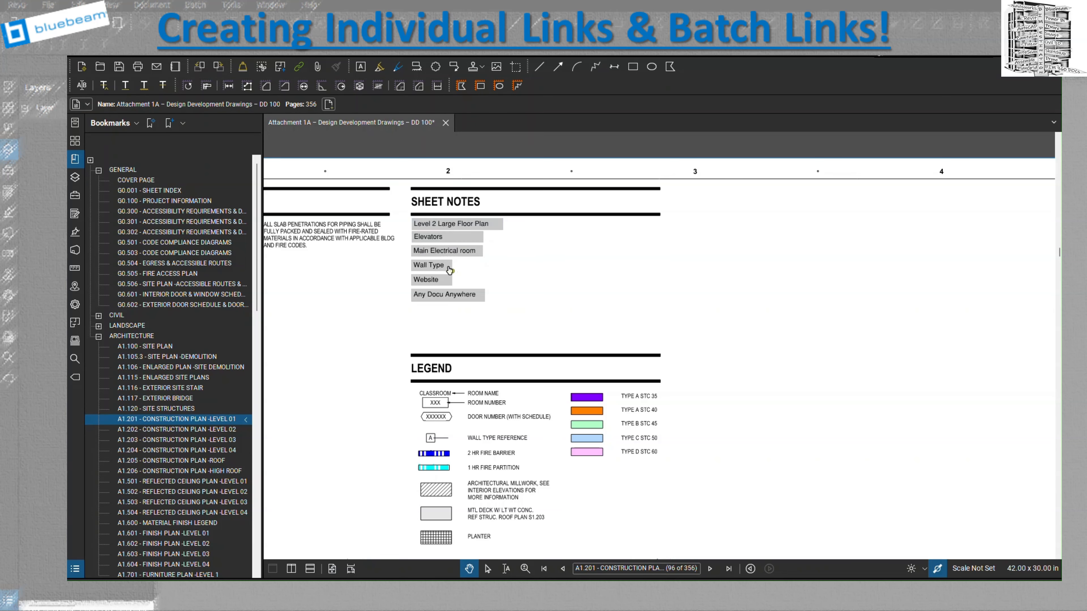
Test the "Wall Type" link, view the legend area it leads to and return to the sheet notes
{"action": "scroll", "coordinate": [449, 270], "scroll_direction": "up", "scroll_amount": 5}
{"action": "left_click", "coordinate": [429, 259]}
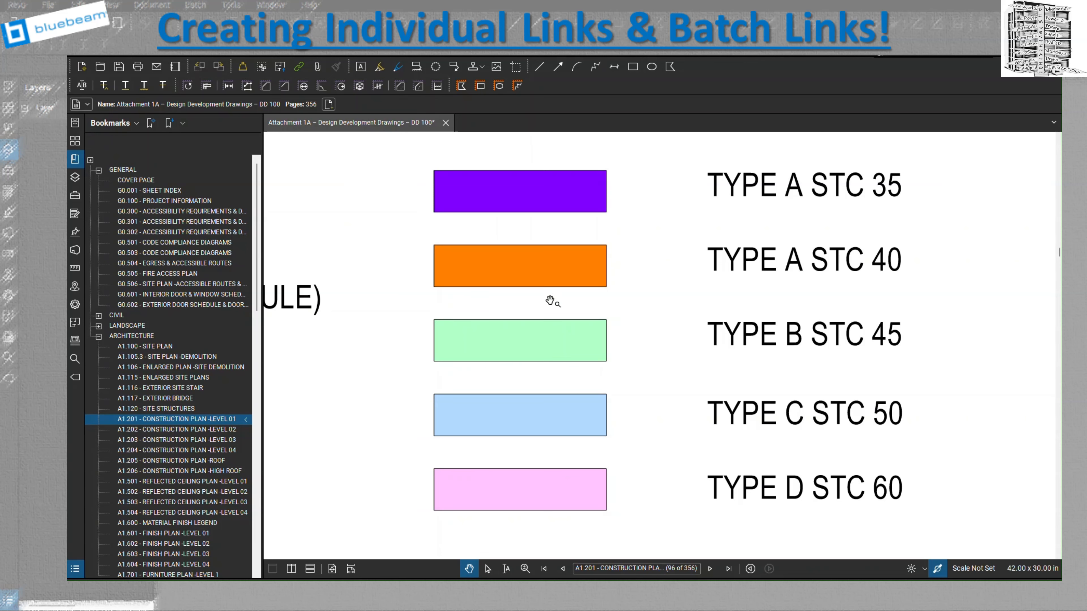
{"action": "scroll", "coordinate": [611, 338], "scroll_direction": "down", "scroll_amount": 5}
{"action": "scroll", "coordinate": [556, 217], "scroll_direction": "up", "scroll_amount": 2}
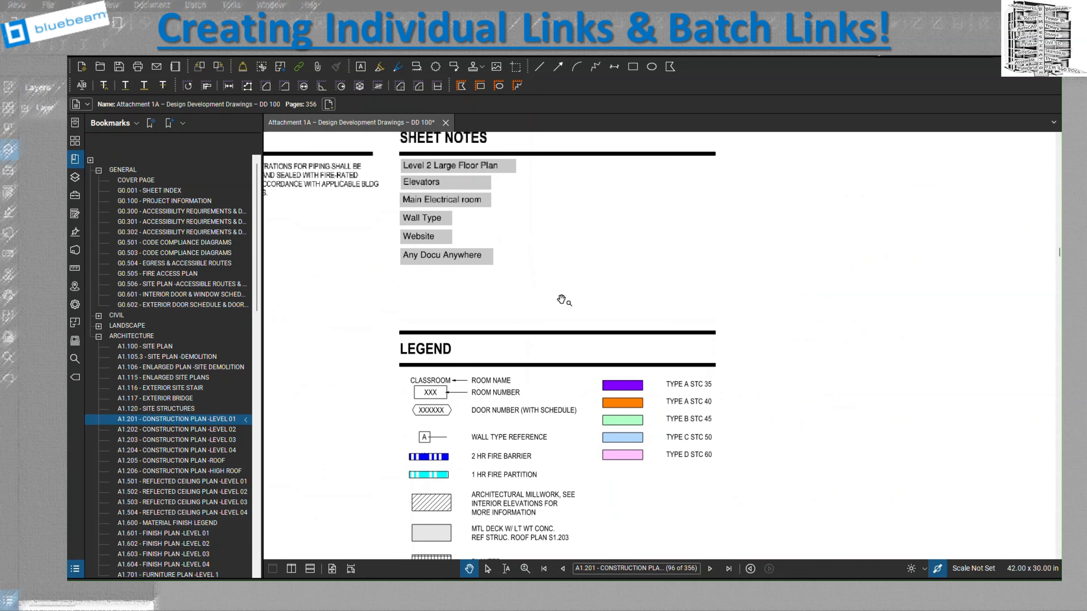
{"action": "scroll", "coordinate": [502, 221], "scroll_direction": "up", "scroll_amount": 3}
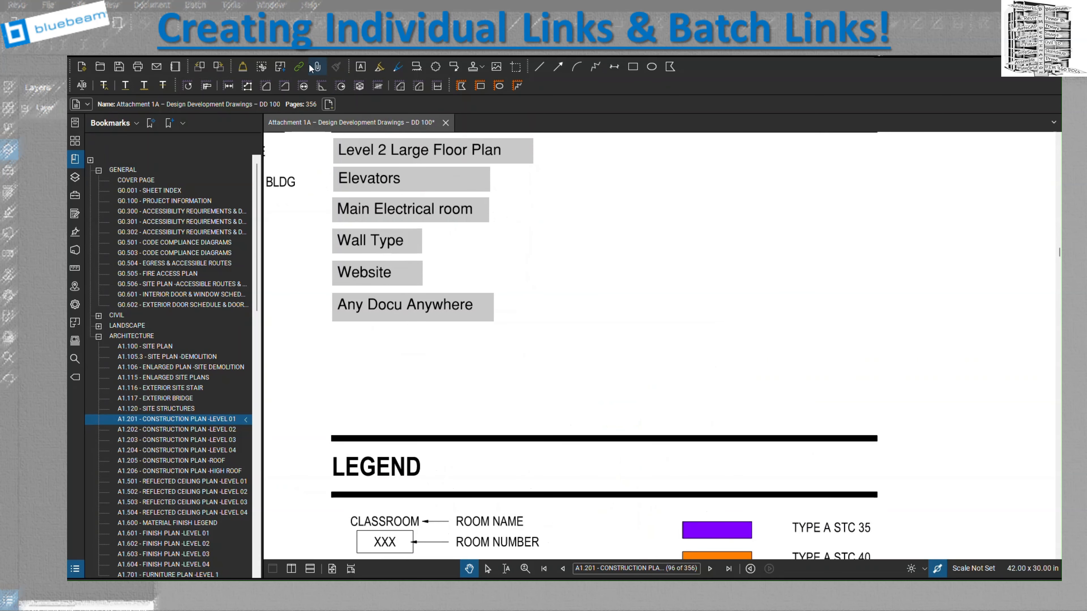
{"action": "left_click", "coordinate": [298, 66]}
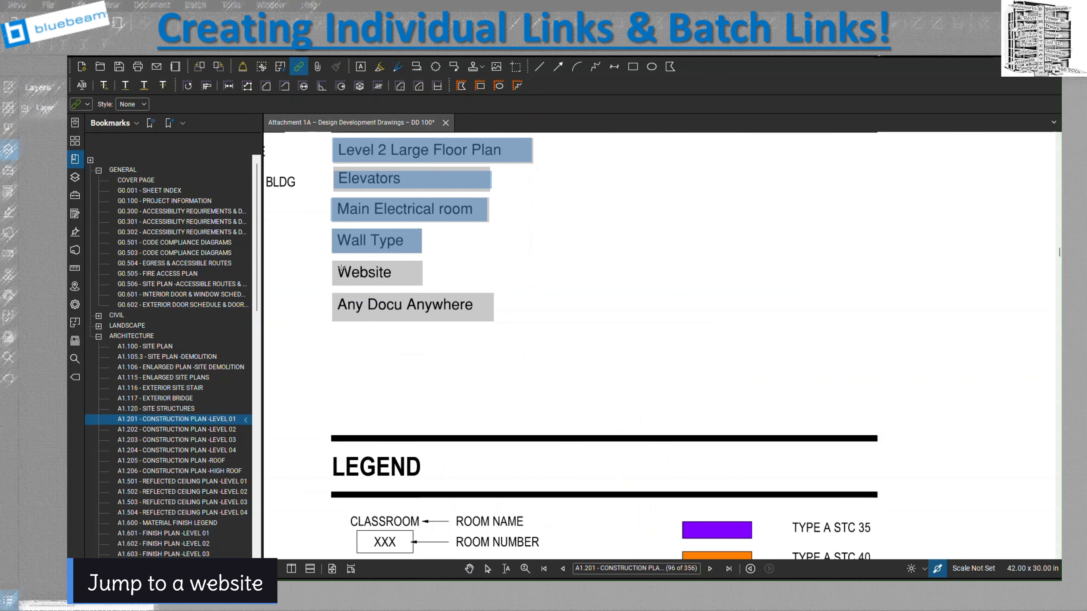
{"action": "left_click_drag", "start_coordinate": [333, 261], "coordinate": [426, 291]}
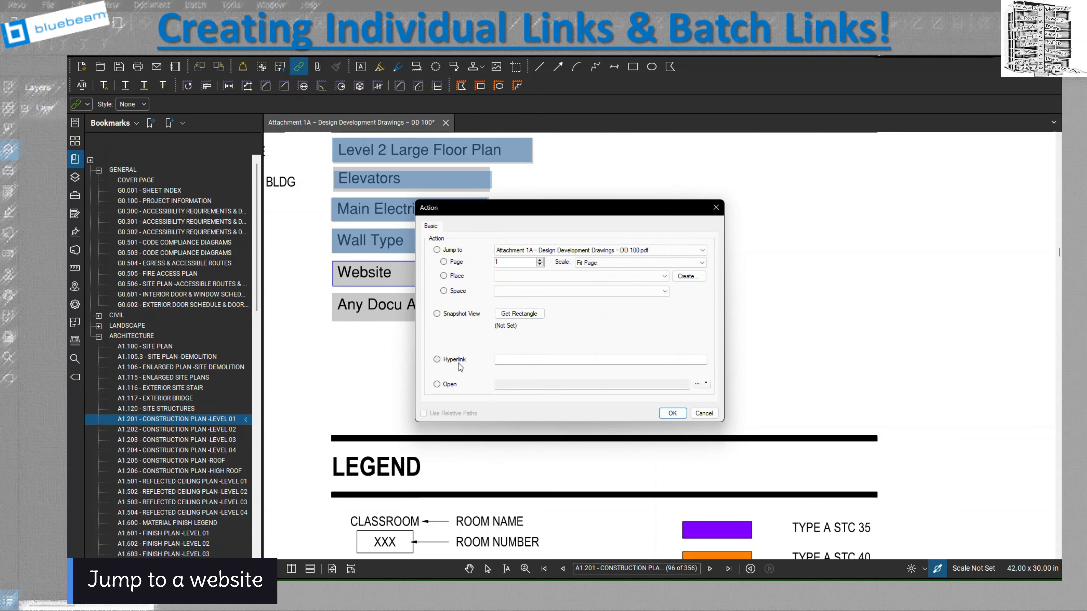
{"action": "left_click", "coordinate": [438, 359]}
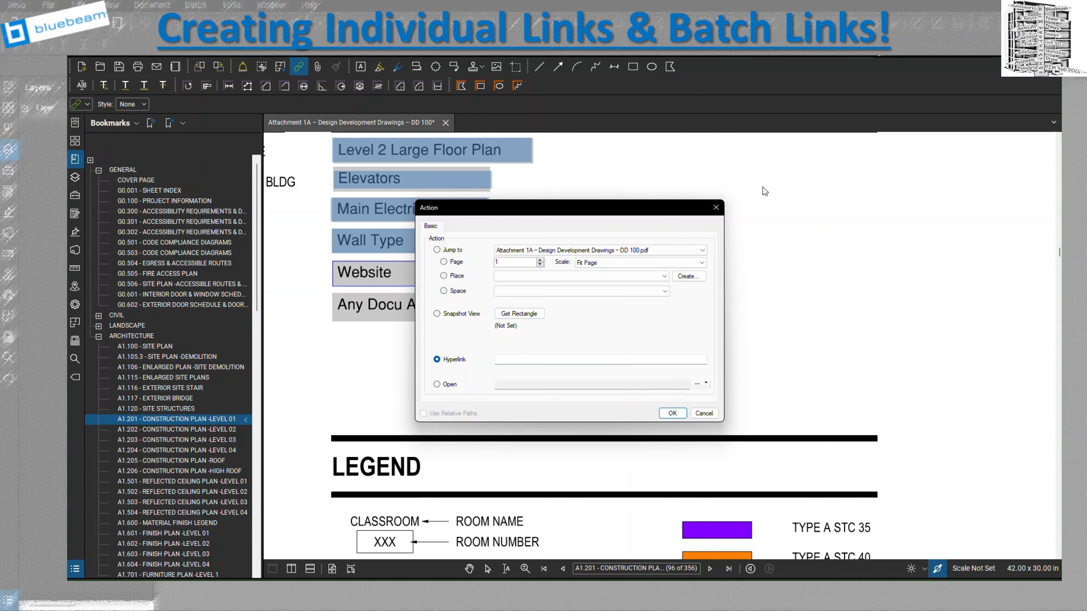
{"action": "left_click", "coordinate": [715, 209]}
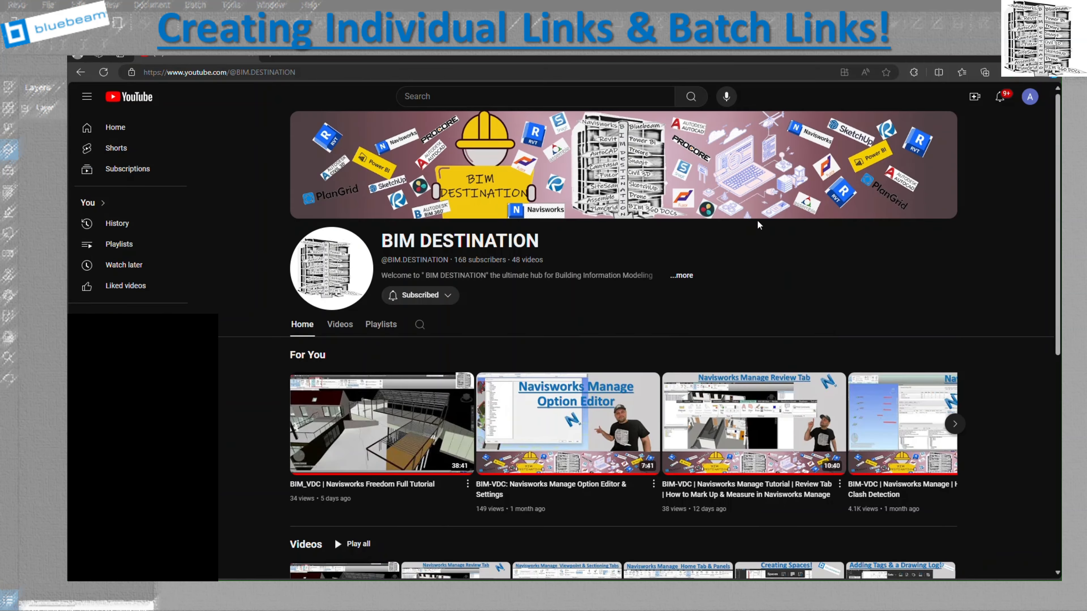
In the web browser, copy the address of the BIM DESTINATION YouTube channel page
{"action": "left_click", "coordinate": [430, 69]}
{"action": "key", "text": "ctrl+c"}
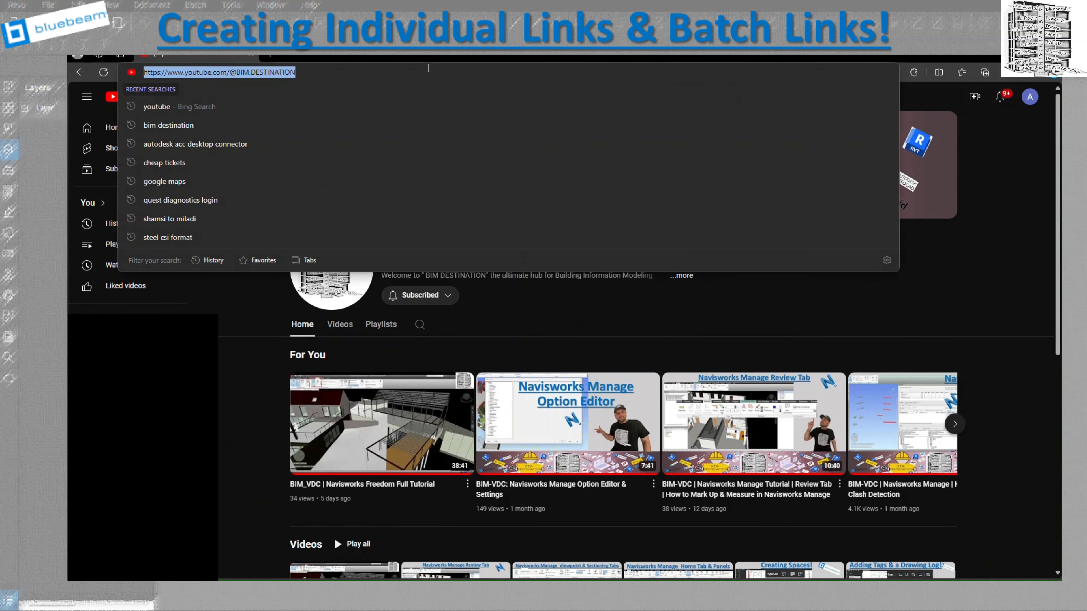
{"action": "key", "text": "Escape"}
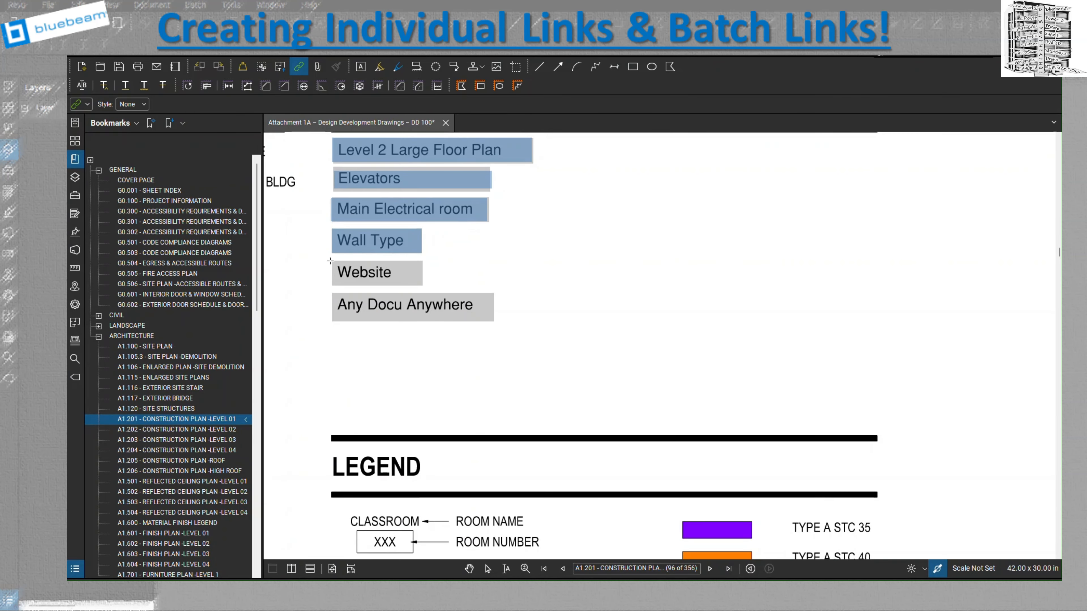
{"action": "left_click_drag", "start_coordinate": [331, 260], "coordinate": [423, 286]}
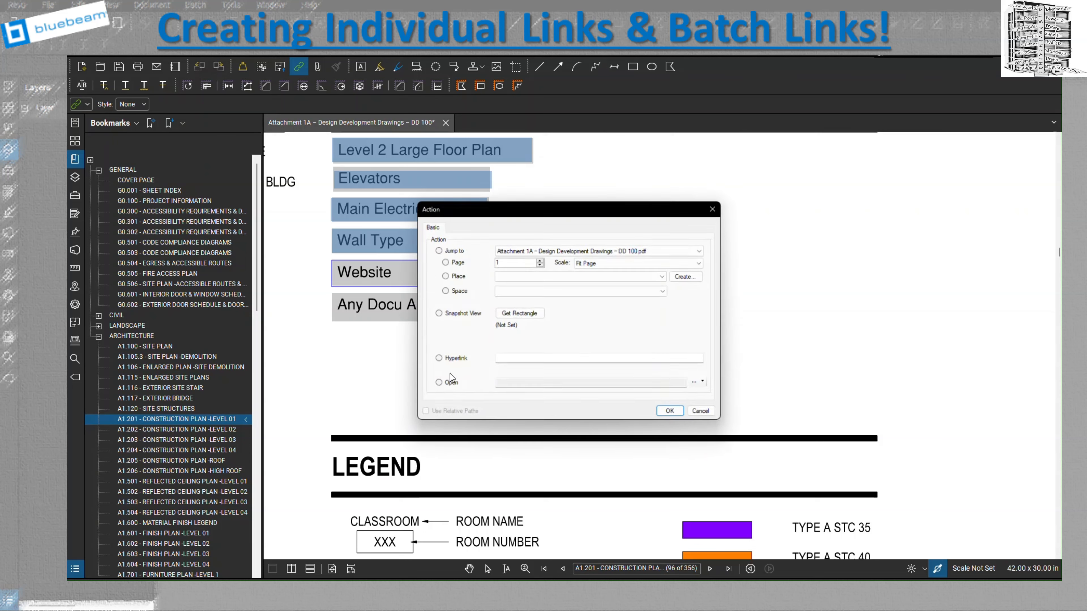
{"action": "left_click", "coordinate": [437, 360]}
{"action": "left_click", "coordinate": [499, 361]}
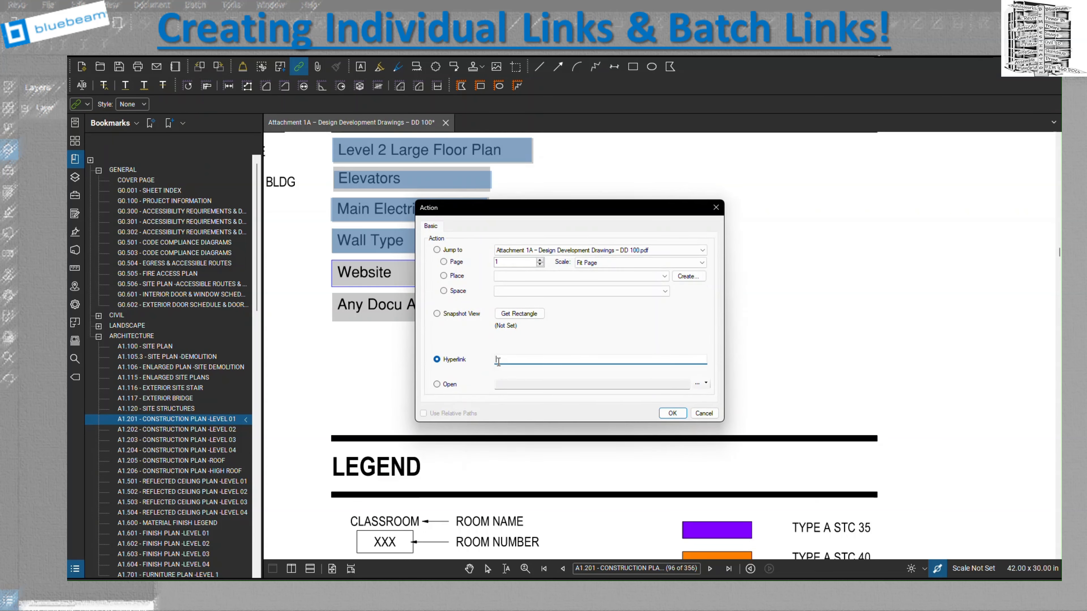
{"action": "key", "text": "ctrl+v"}
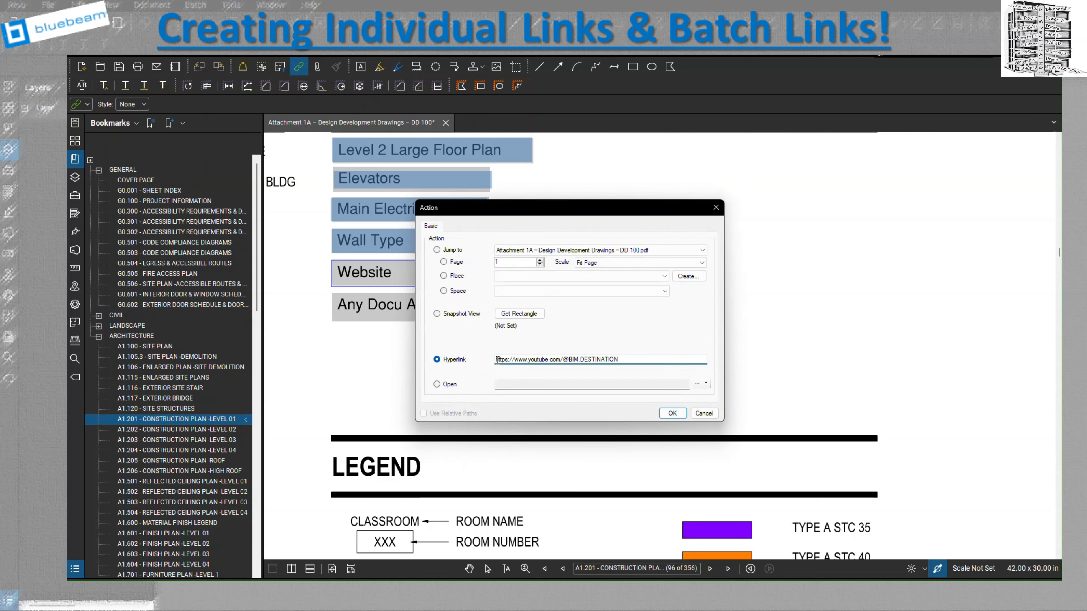
{"action": "left_click", "coordinate": [672, 413]}
{"action": "key", "text": "Escape"}
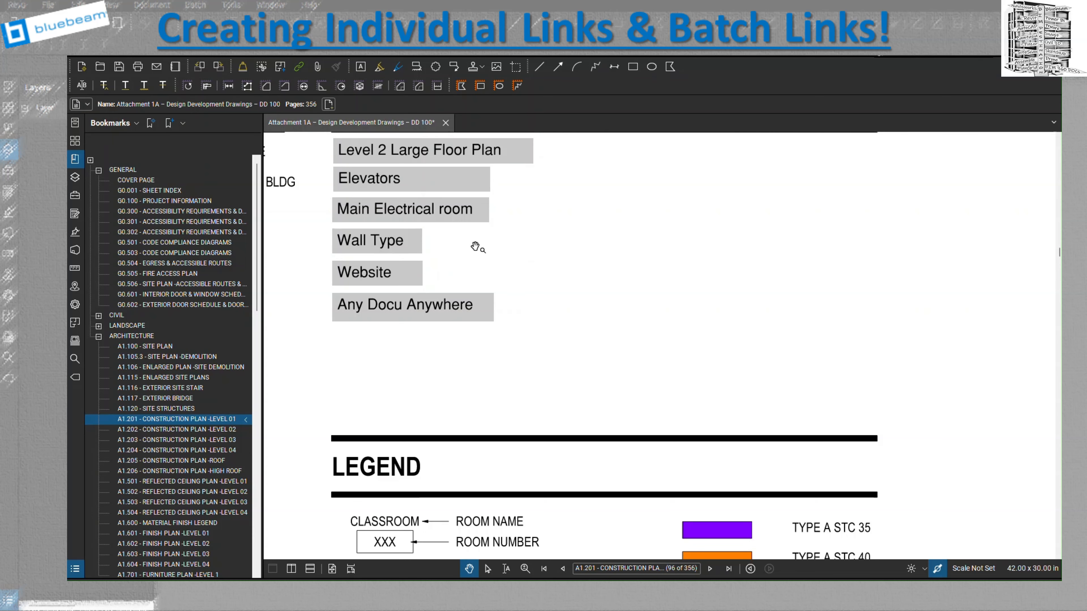
Test the "Website" link, look through the channel page it opens and close that page
{"action": "mouse_move", "coordinate": [413, 286]}
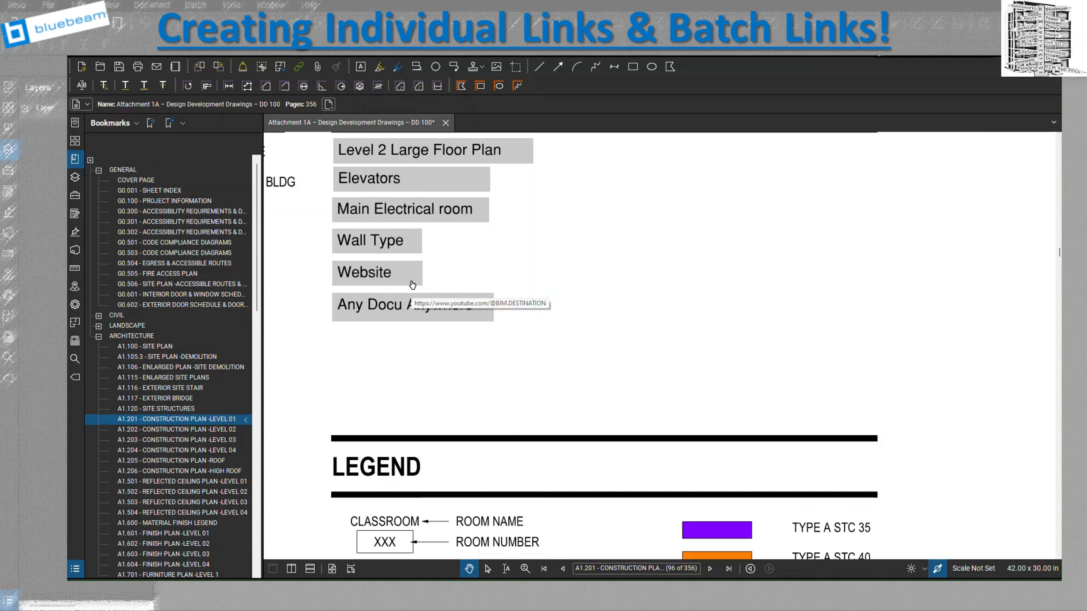
{"action": "left_click", "coordinate": [412, 285]}
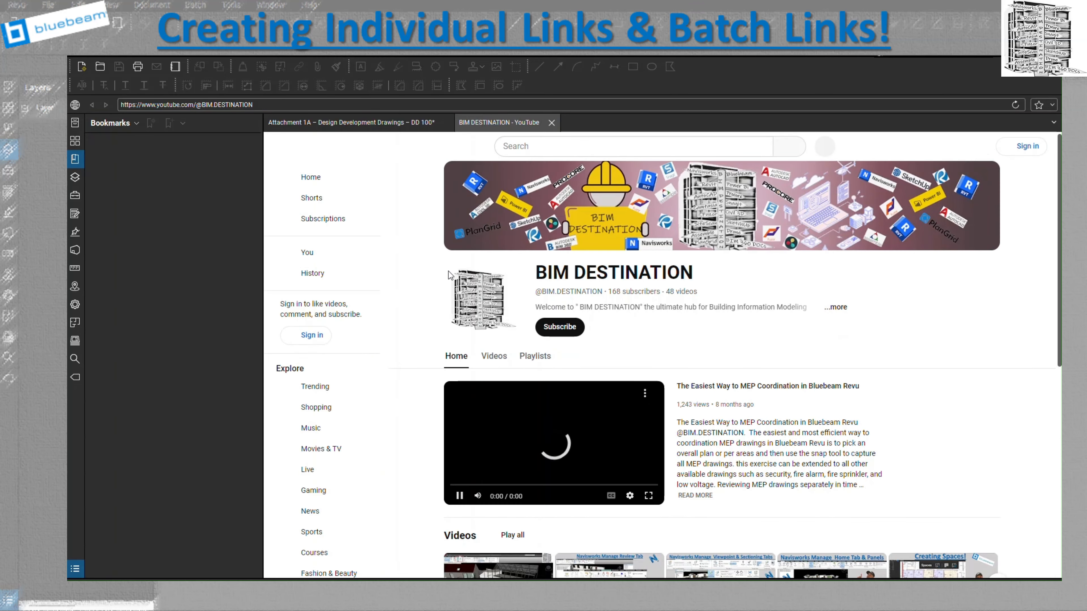
{"action": "scroll", "coordinate": [778, 448], "scroll_direction": "down", "scroll_amount": 8}
{"action": "scroll", "coordinate": [779, 448], "scroll_direction": "down", "scroll_amount": 1}
{"action": "scroll", "coordinate": [777, 448], "scroll_direction": "up", "scroll_amount": 8}
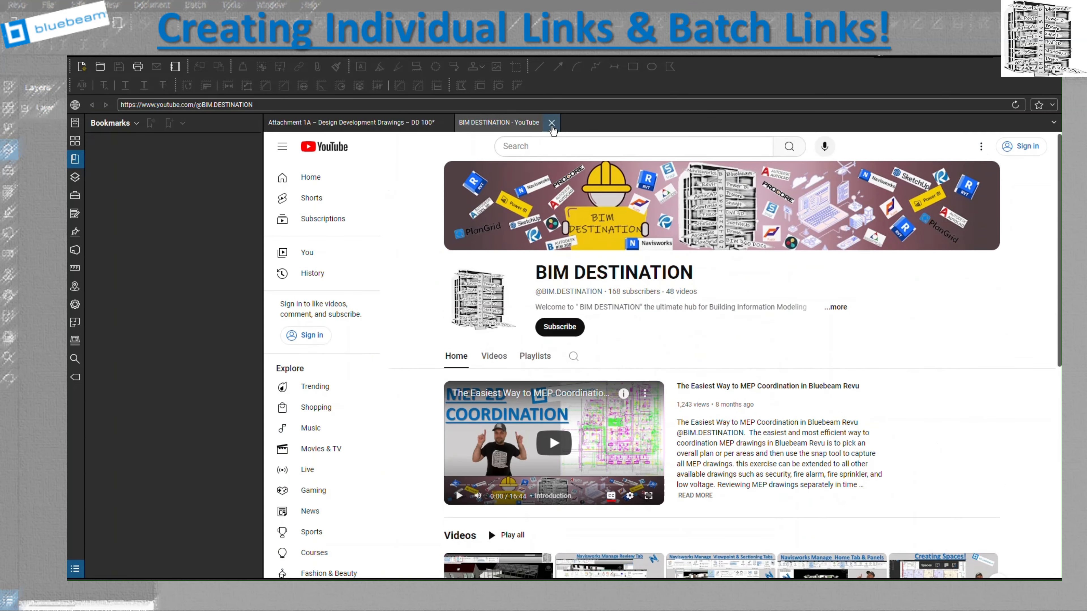
{"action": "left_click", "coordinate": [551, 123]}
Create a link over the "Any Docu Anywhere" sheet note that opens the PDF "Weekly Clash Count Report_UG_8.7.2024"
{"action": "scroll", "coordinate": [565, 308], "scroll_direction": "up", "scroll_amount": 1}
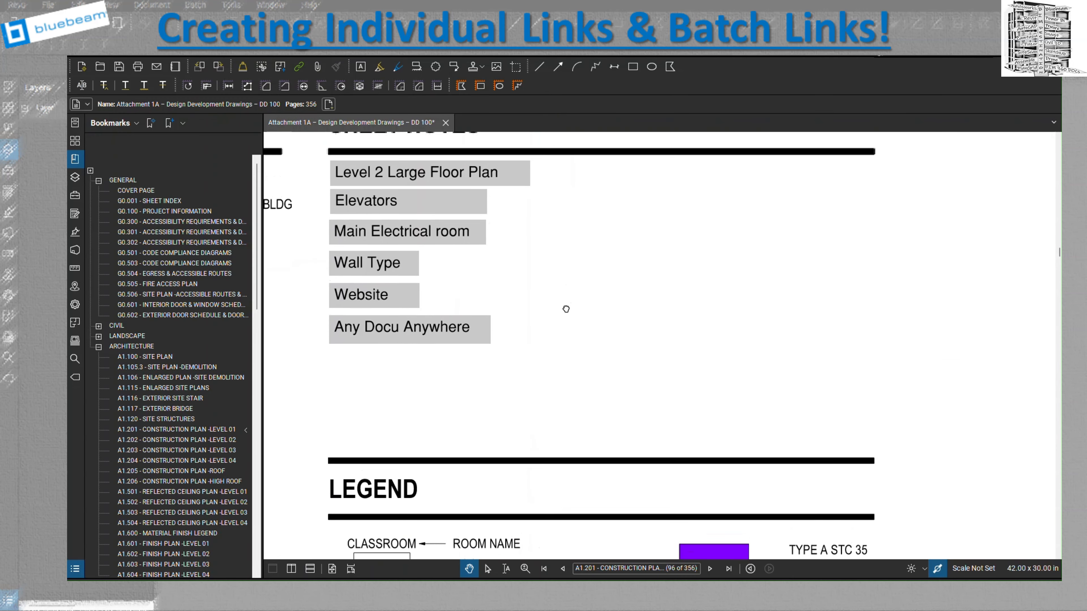
{"action": "left_click", "coordinate": [301, 69]}
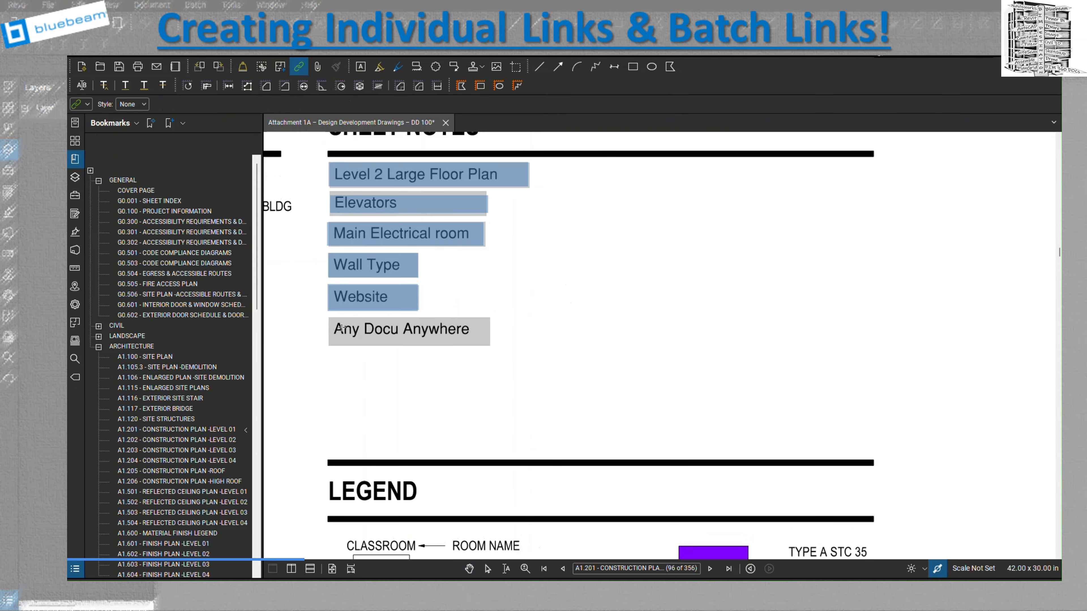
{"action": "left_click_drag", "start_coordinate": [327, 318], "coordinate": [491, 346]}
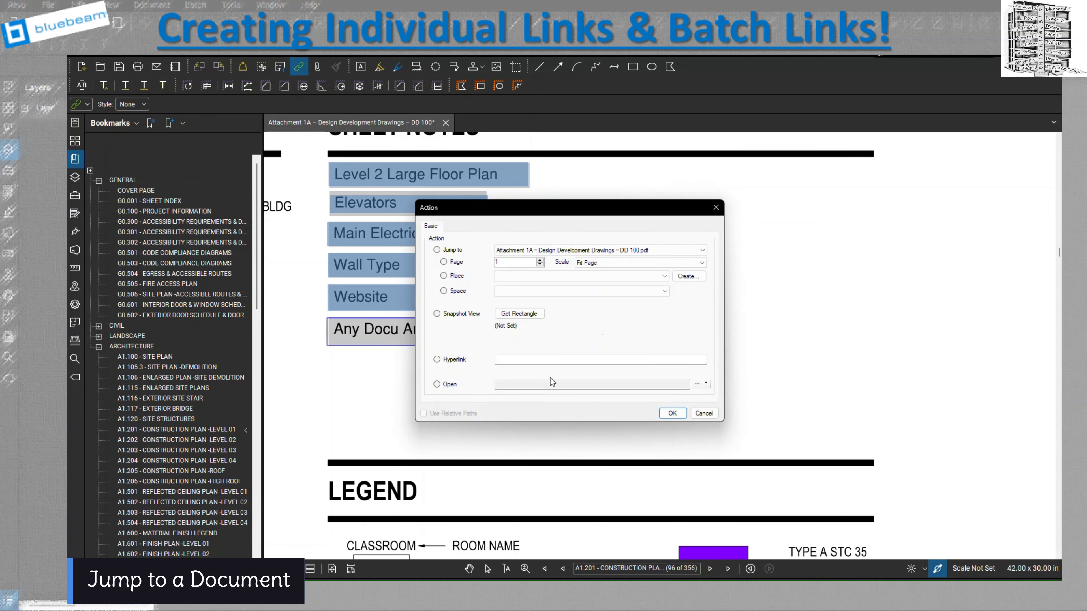
{"action": "left_click", "coordinate": [697, 384]}
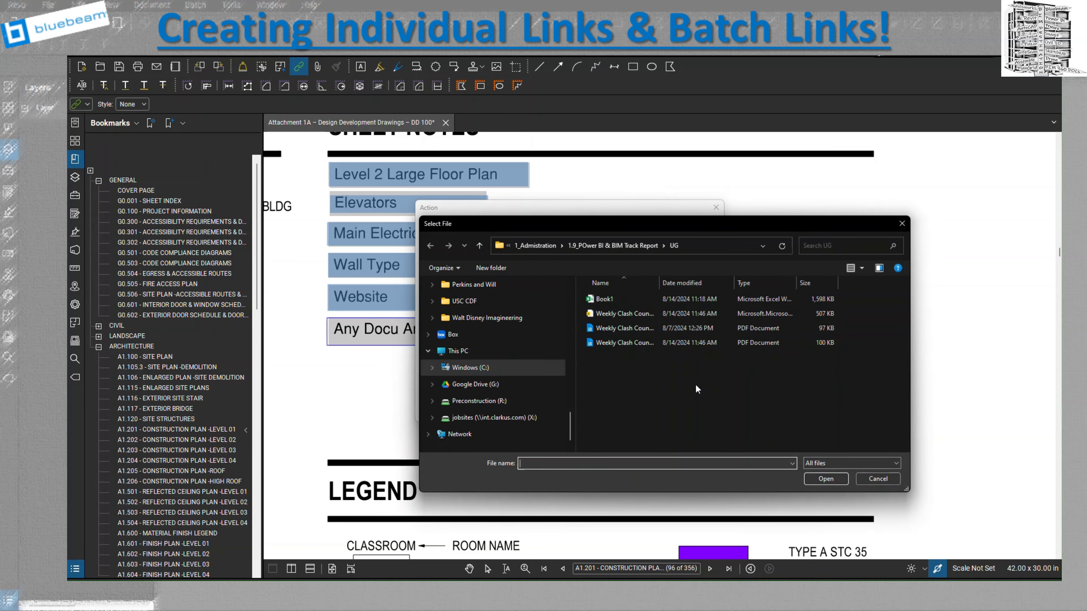
{"action": "left_click", "coordinate": [634, 331]}
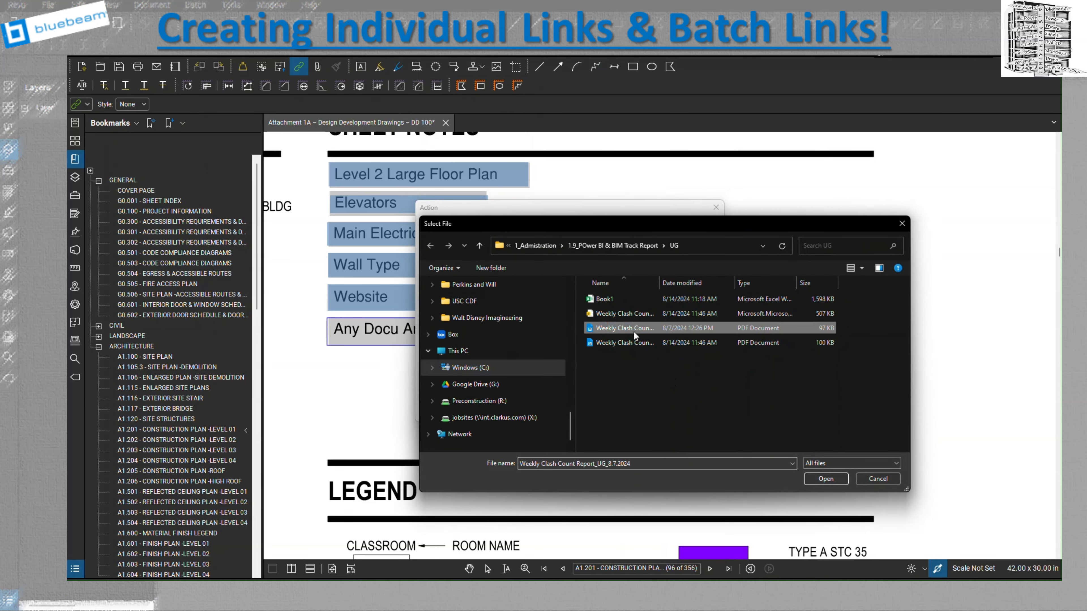
{"action": "left_click", "coordinate": [838, 477]}
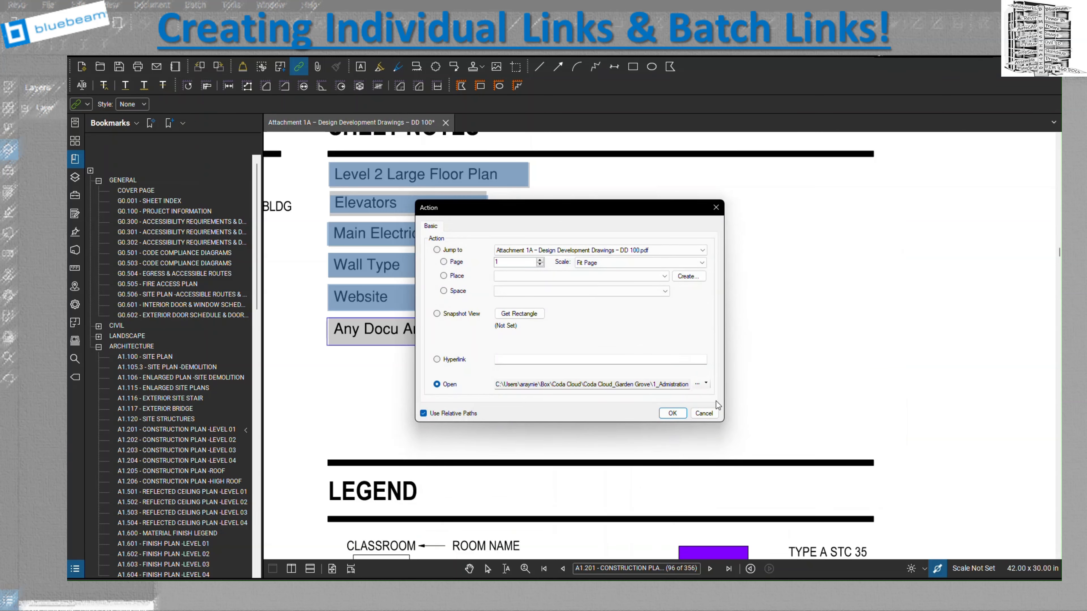
{"action": "left_click", "coordinate": [672, 413]}
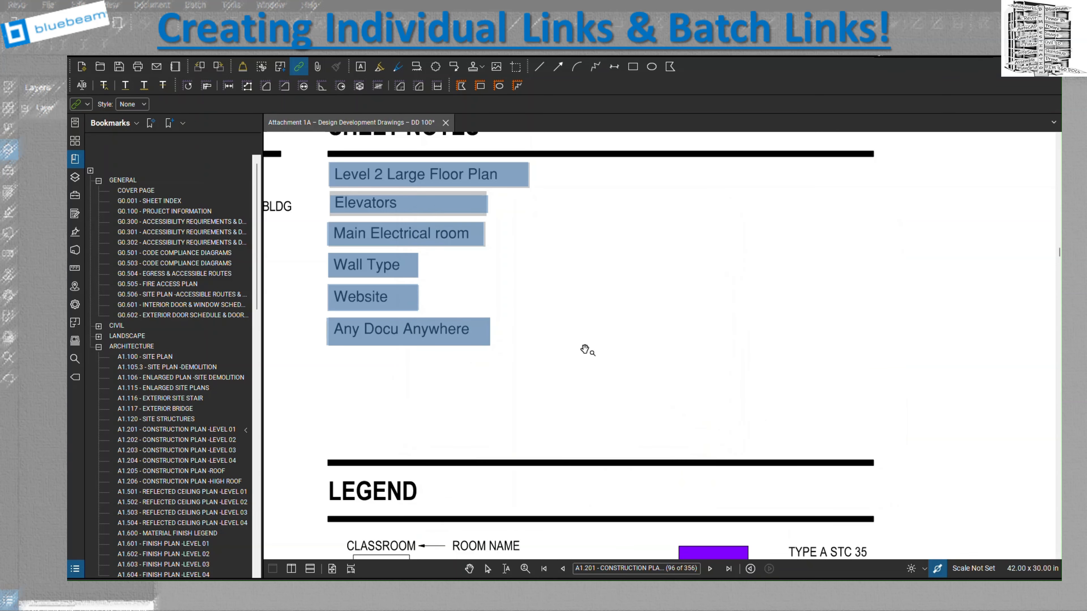
{"action": "key", "text": "Escape"}
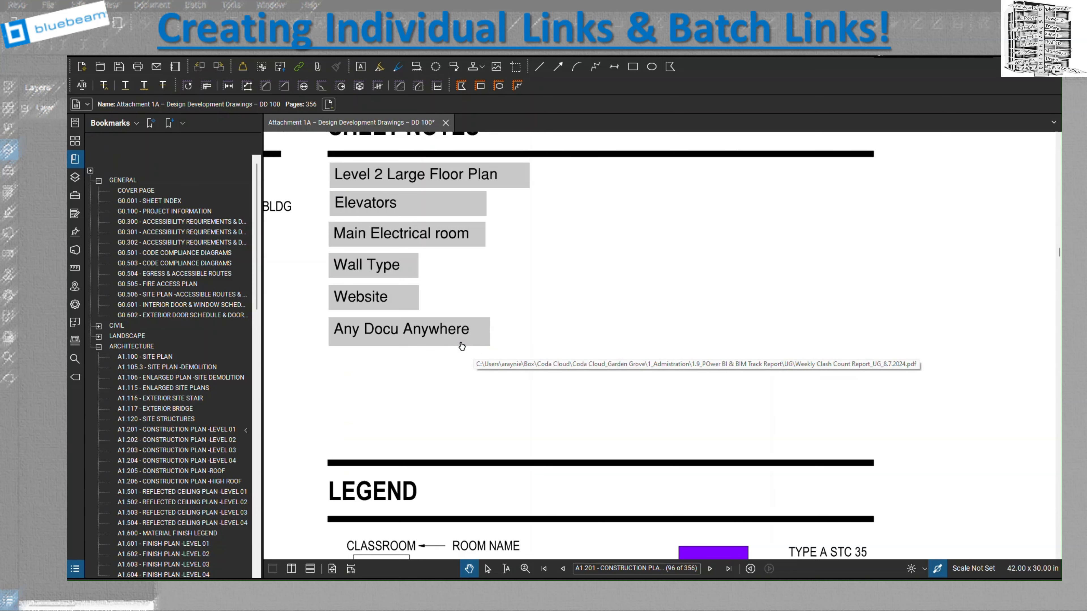
Test the "Any Docu Anywhere" link and view the document it opens
{"action": "left_click", "coordinate": [461, 346]}
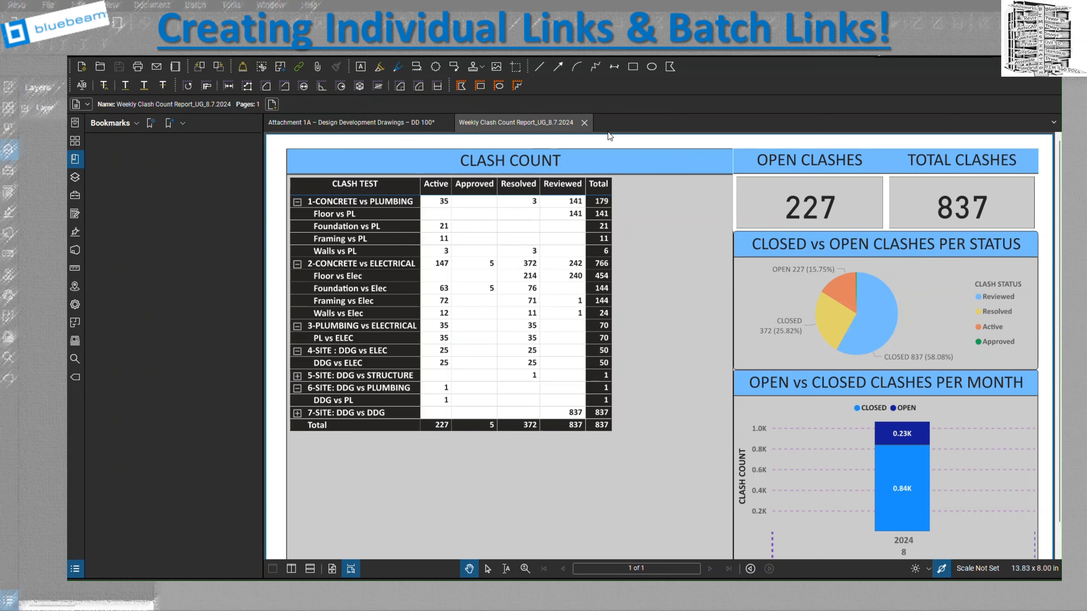
Close the "Weekly Clash Count Report_UG_8.7.2024" document and check the editing options available for the "Elevators" link
{"action": "left_click", "coordinate": [584, 123]}
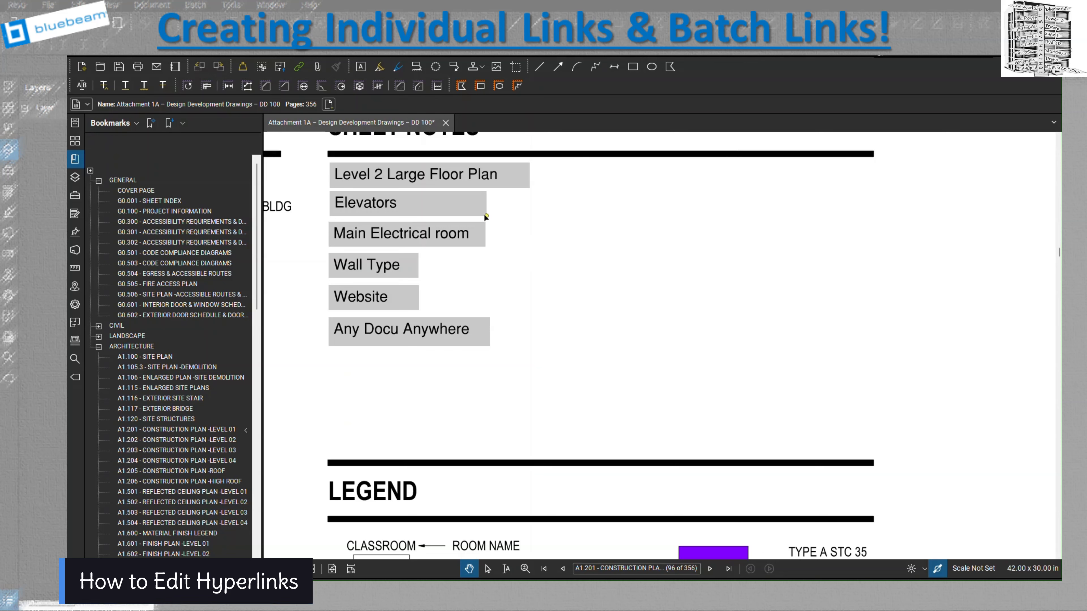
{"action": "right_click", "coordinate": [463, 210]}
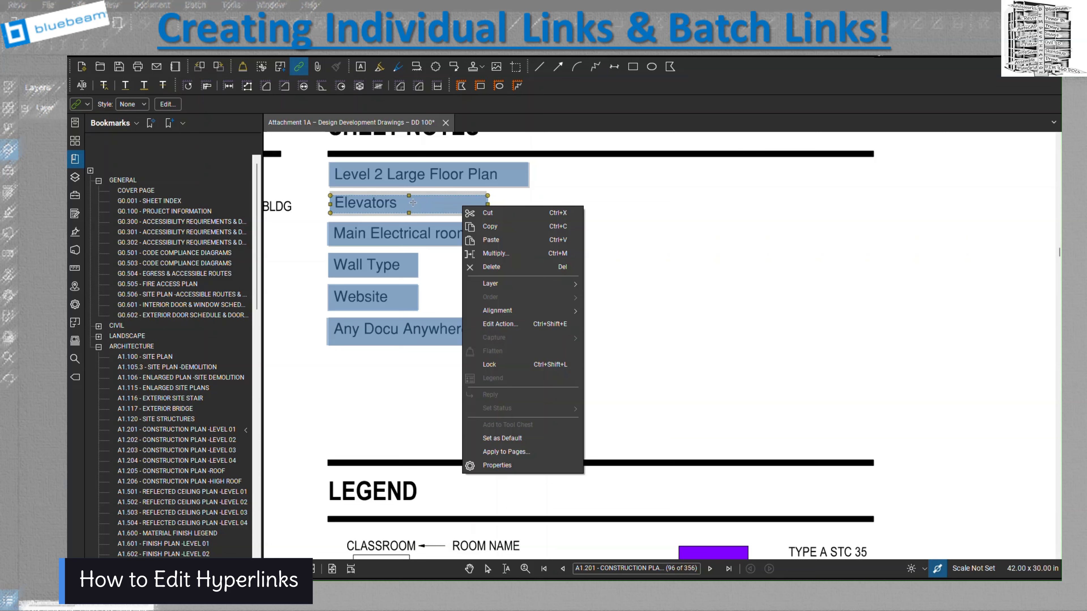
{"action": "left_click", "coordinate": [600, 306]}
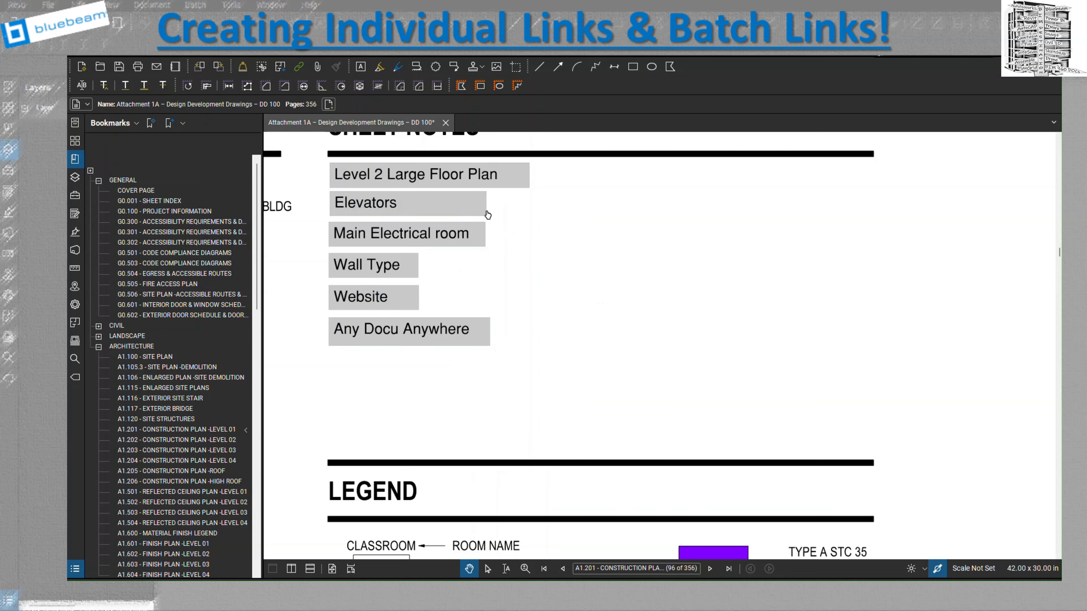
Change the "Elevators" link's action to a snapshot view framing service elevator E3L1 on the A1.201 plan
{"action": "right_click", "coordinate": [479, 210]}
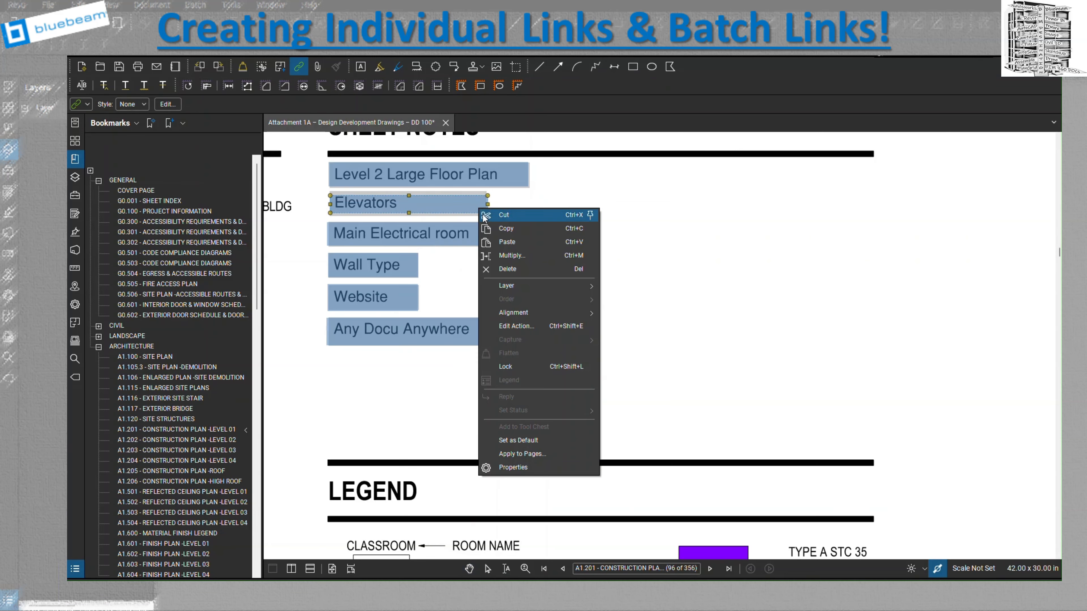
{"action": "left_click", "coordinate": [516, 327]}
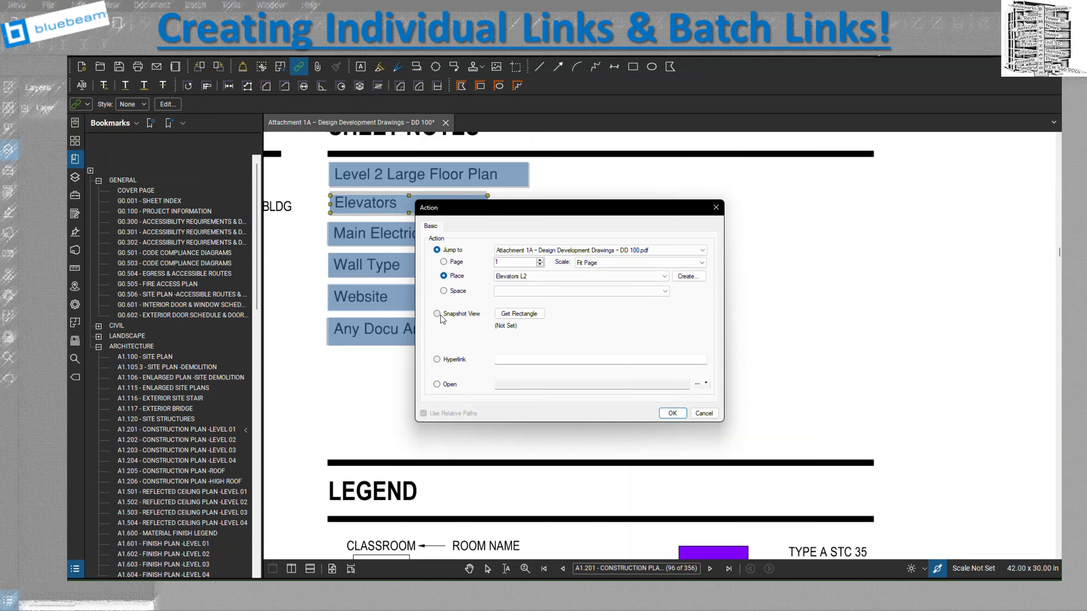
{"action": "left_click", "coordinate": [518, 314]}
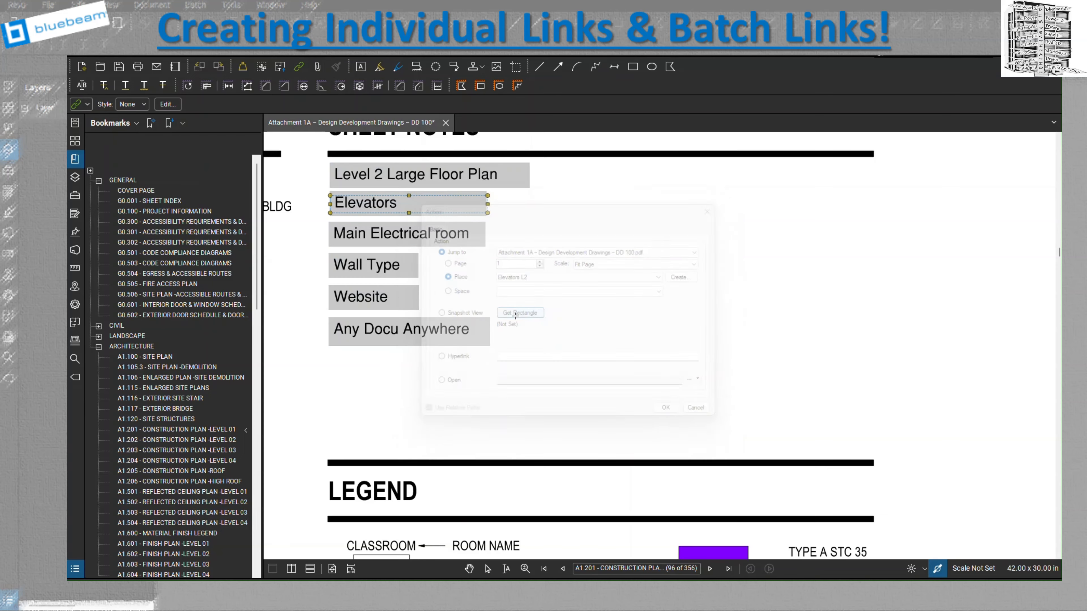
{"action": "scroll", "coordinate": [770, 304], "scroll_direction": "down", "scroll_amount": 6}
{"action": "mouse_move", "coordinate": [725, 374]}
{"action": "left_mouse_down"}
{"action": "mouse_move", "coordinate": [629, 318]}
{"action": "mouse_move", "coordinate": [479, 178]}
{"action": "left_mouse_up"}
{"action": "scroll", "coordinate": [445, 446], "scroll_direction": "up", "scroll_amount": 6}
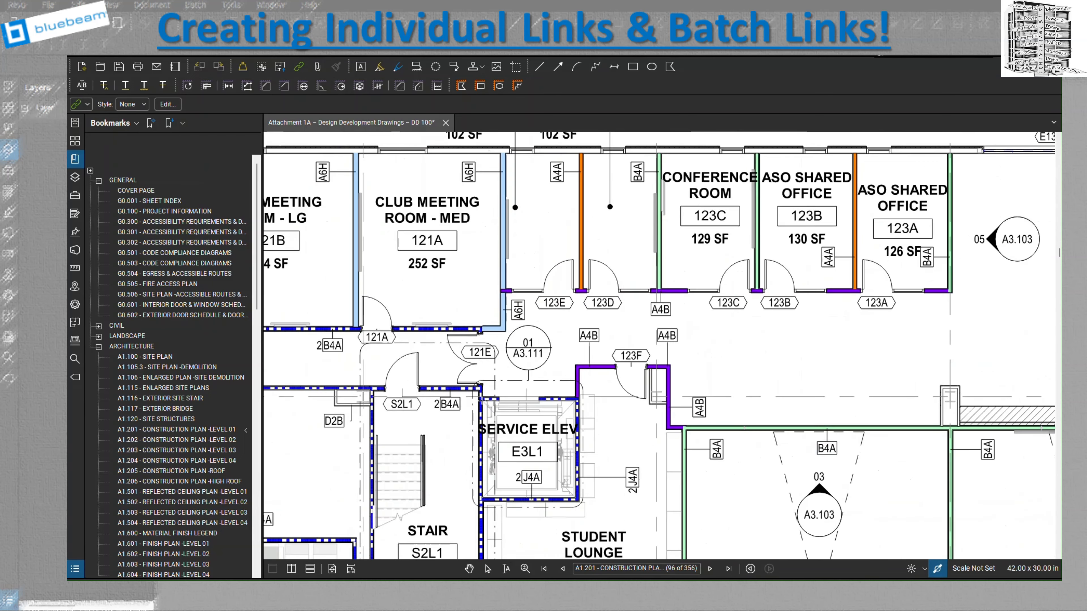
{"action": "left_click_drag", "start_coordinate": [479, 396], "coordinate": [583, 508]}
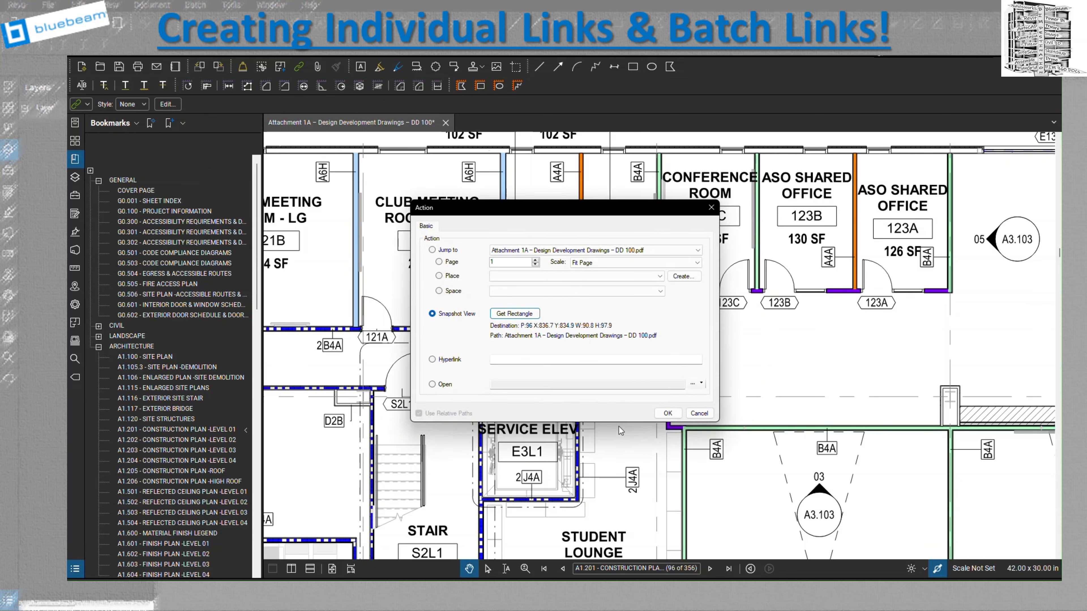
{"action": "left_click", "coordinate": [668, 414]}
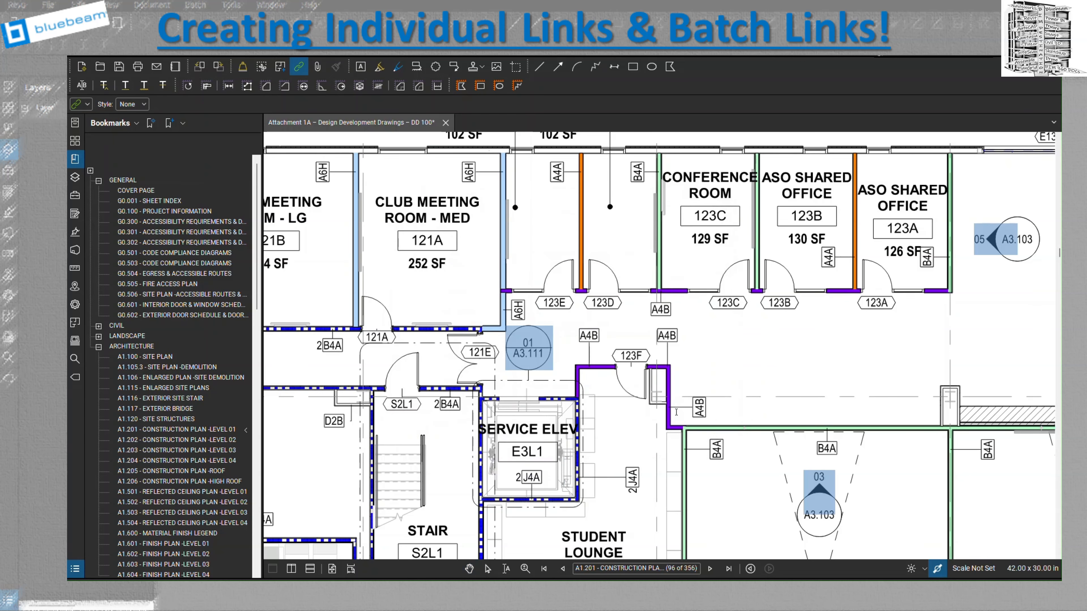
{"action": "key", "text": "Escape"}
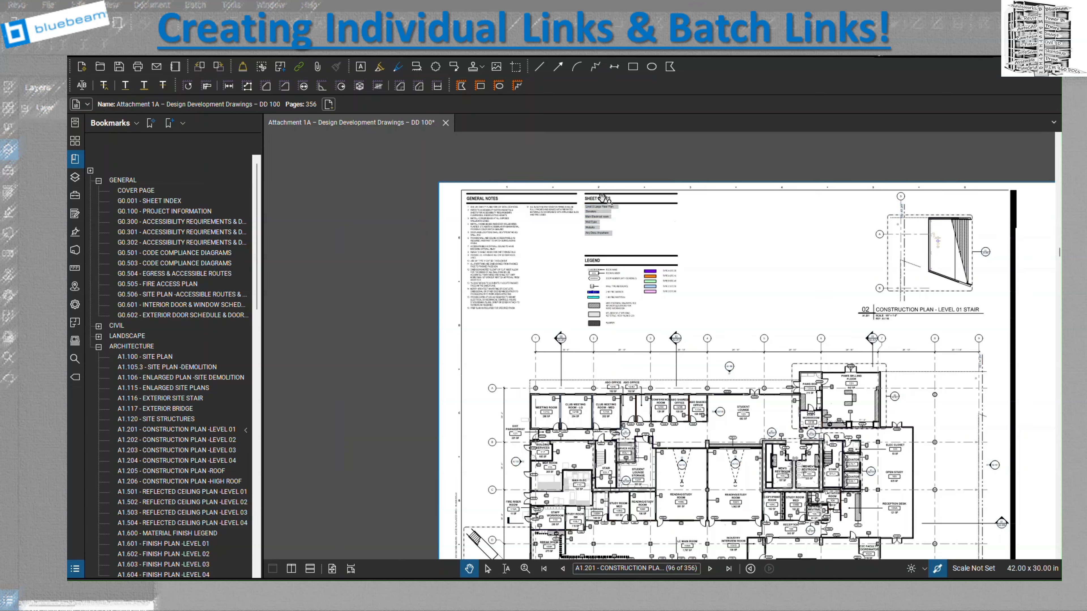
Test the "Elevators" link, look at the service elevator view it opens and return to the sheet notes
{"action": "scroll", "coordinate": [603, 199], "scroll_direction": "up", "scroll_amount": 8}
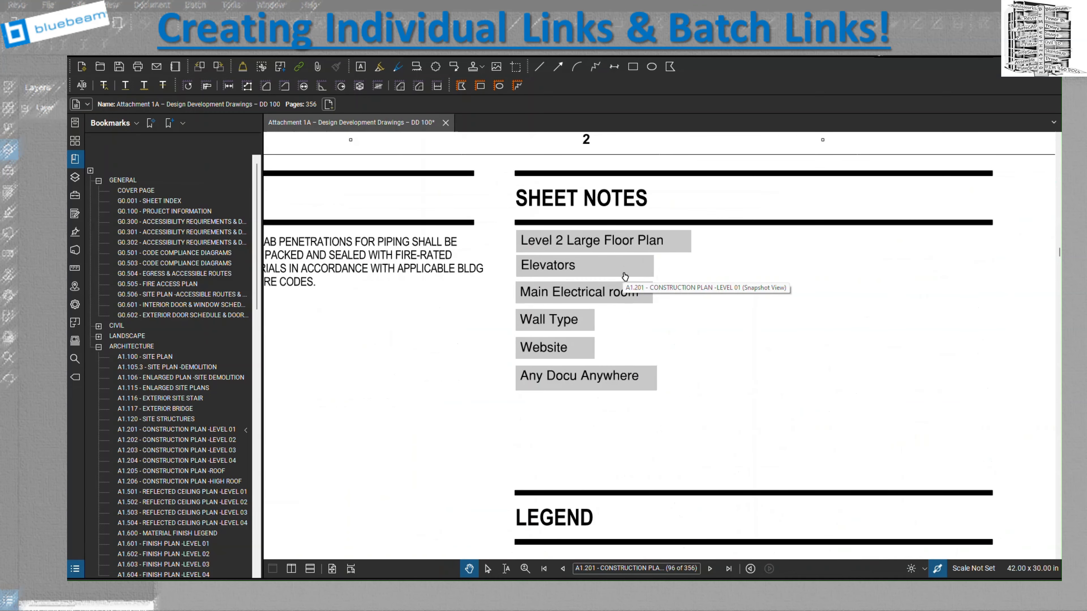
{"action": "left_click", "coordinate": [594, 270]}
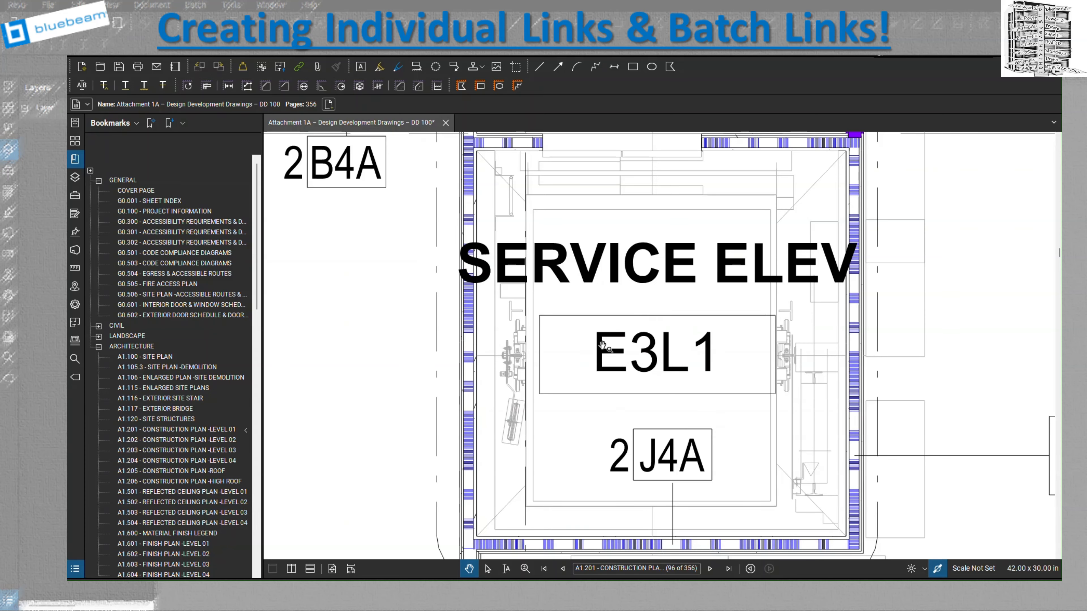
{"action": "scroll", "coordinate": [601, 349], "scroll_direction": "down", "scroll_amount": 6}
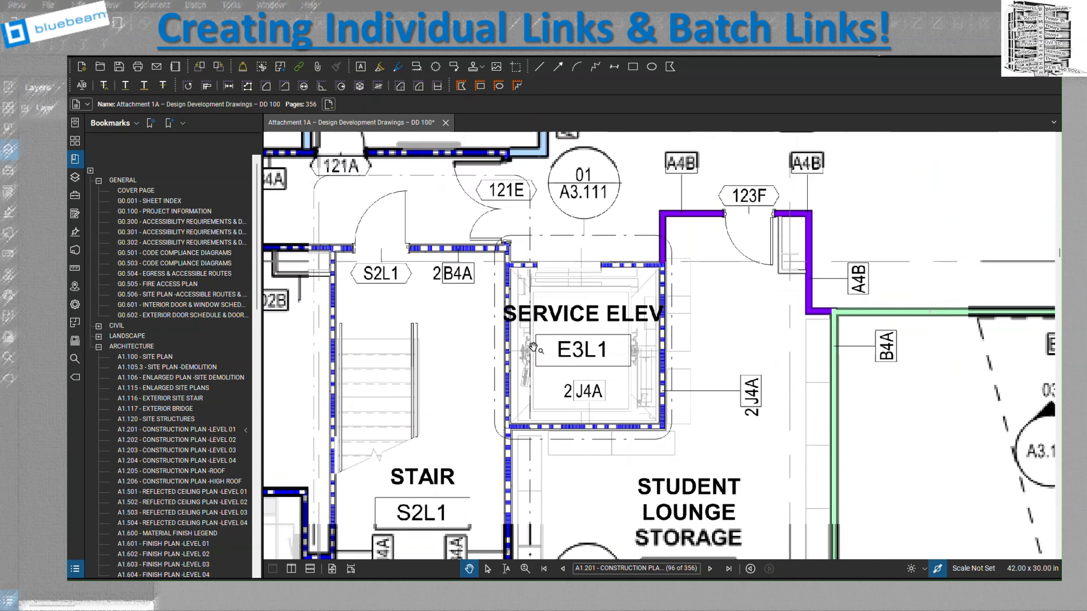
{"action": "left_click_drag", "start_coordinate": [610, 192], "coordinate": [583, 438]}
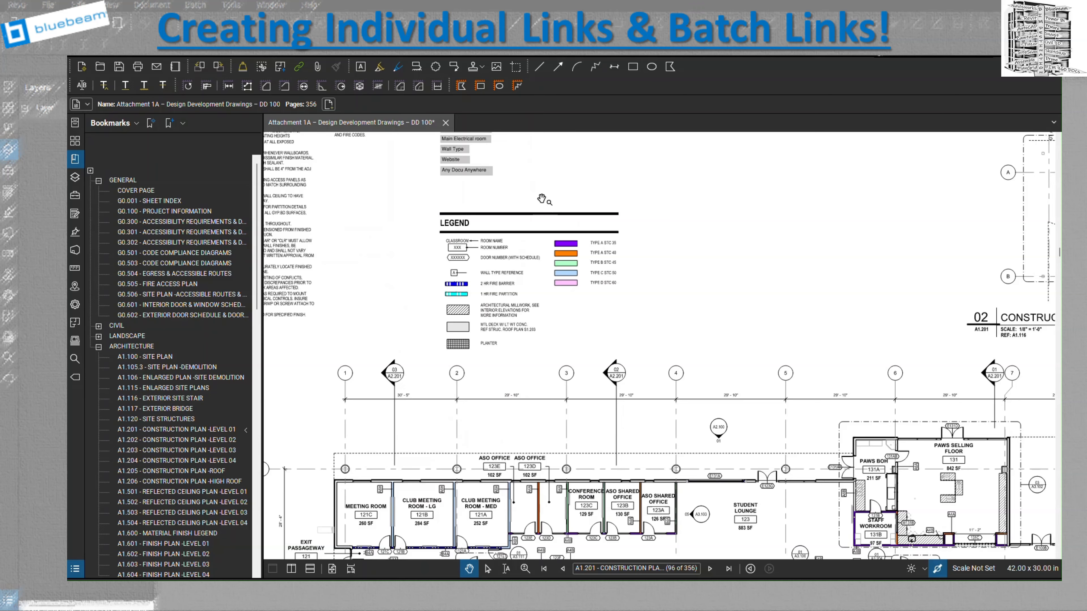
{"action": "left_click_drag", "start_coordinate": [540, 184], "coordinate": [552, 335]}
{"action": "right_click", "coordinate": [495, 274]}
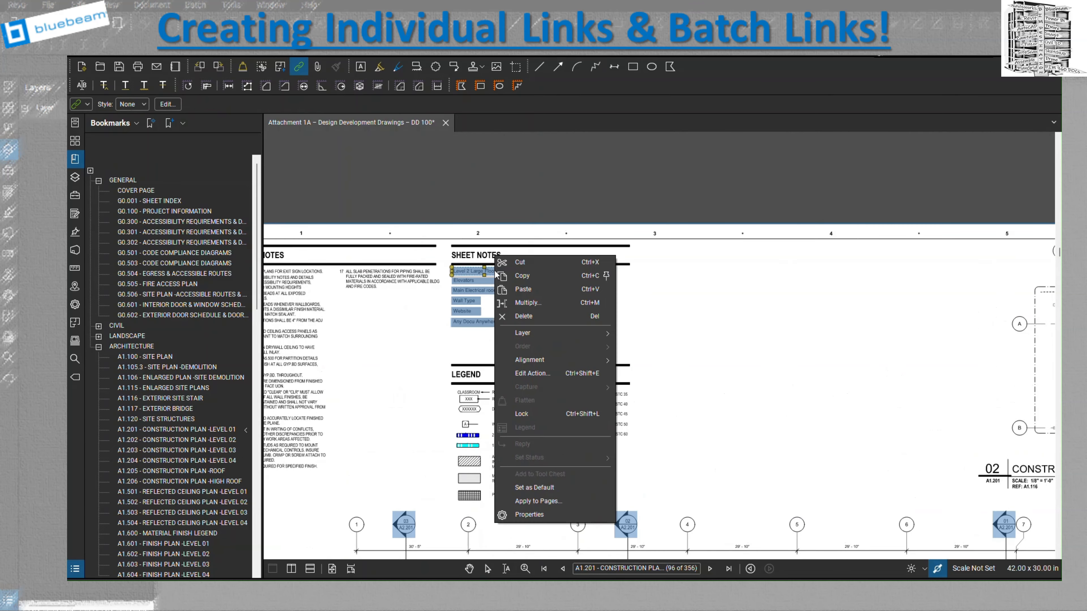
{"action": "left_click", "coordinate": [636, 298]}
{"action": "scroll", "coordinate": [539, 278], "scroll_direction": "up", "scroll_amount": 5}
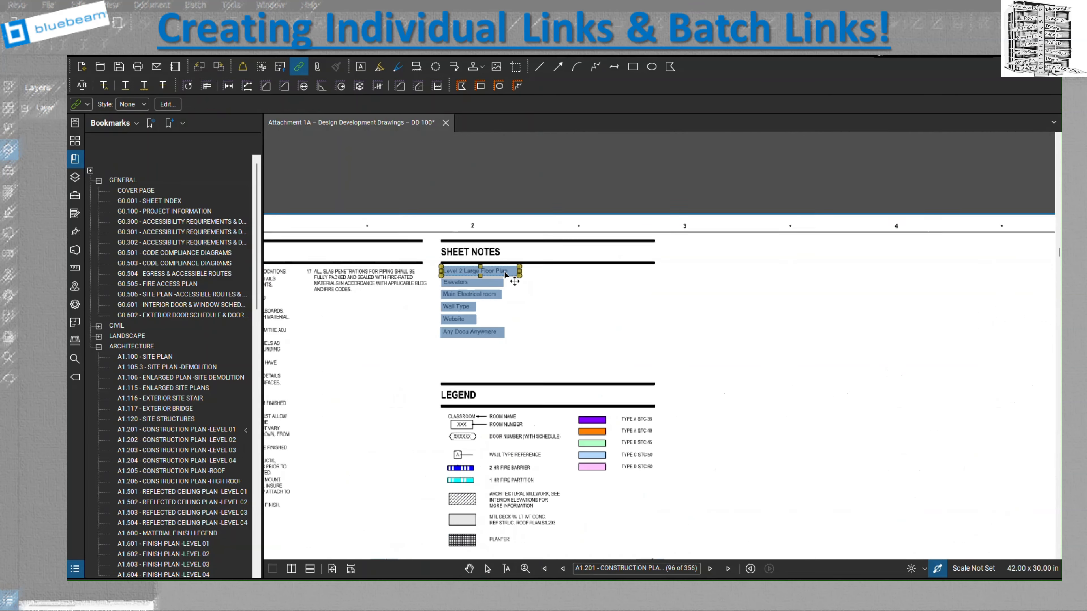
{"action": "key", "text": "Escape"}
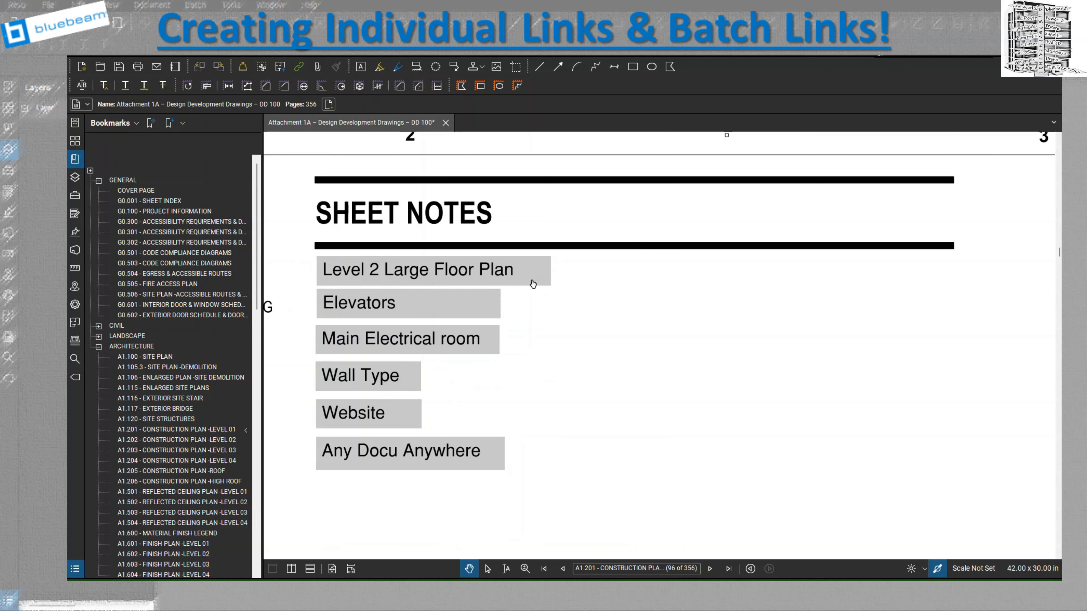
Edit the "Level 2 Large Floor Plan" link's action to jump to page 98 at Fit Width scale
{"action": "right_click", "coordinate": [541, 281]}
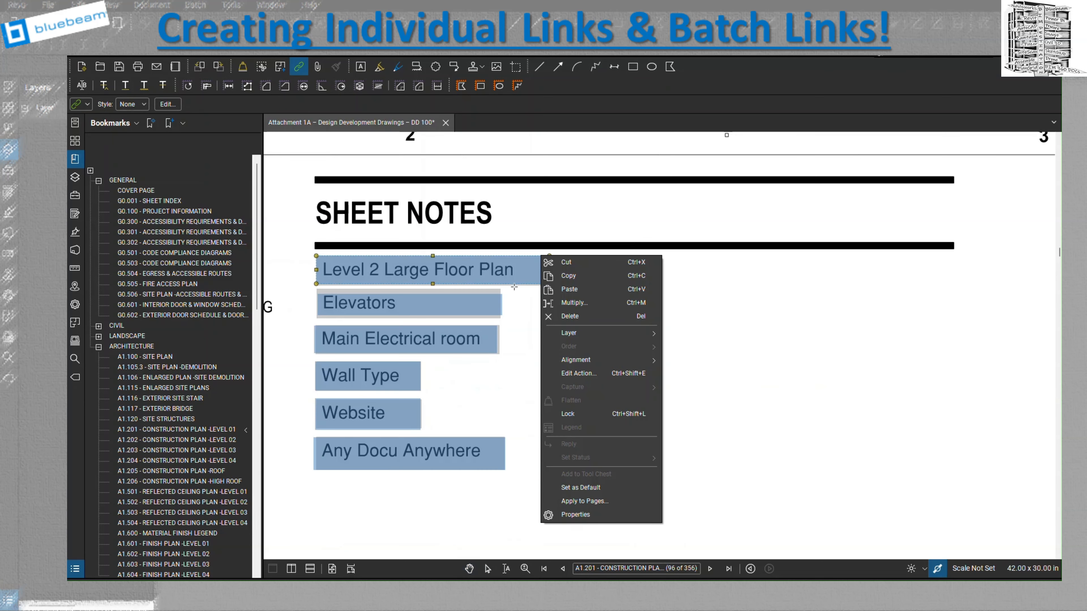
{"action": "left_click", "coordinate": [580, 373]}
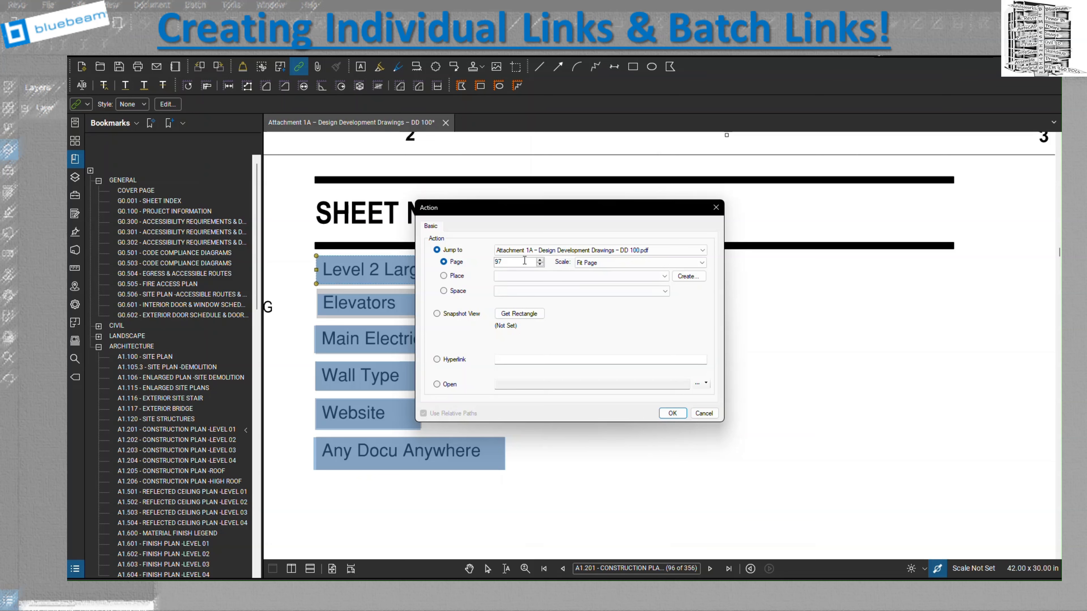
{"action": "left_click_drag", "start_coordinate": [504, 261], "coordinate": [493, 262]}
{"action": "type", "text": "98"}
{"action": "left_click", "coordinate": [679, 264]}
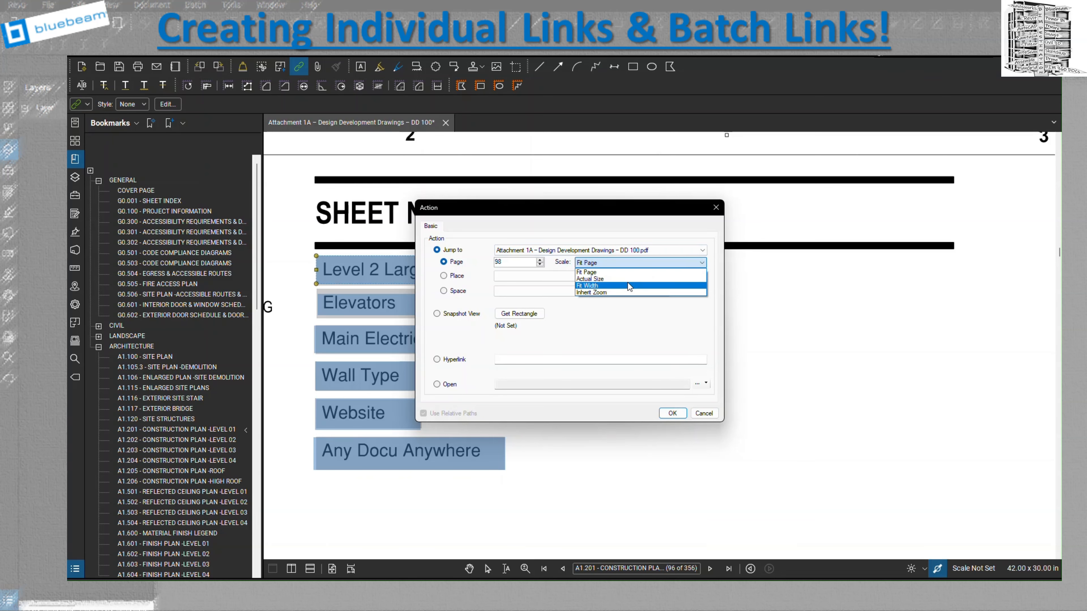
{"action": "left_click", "coordinate": [629, 285]}
{"action": "left_click", "coordinate": [673, 413]}
{"action": "key", "text": "Escape"}
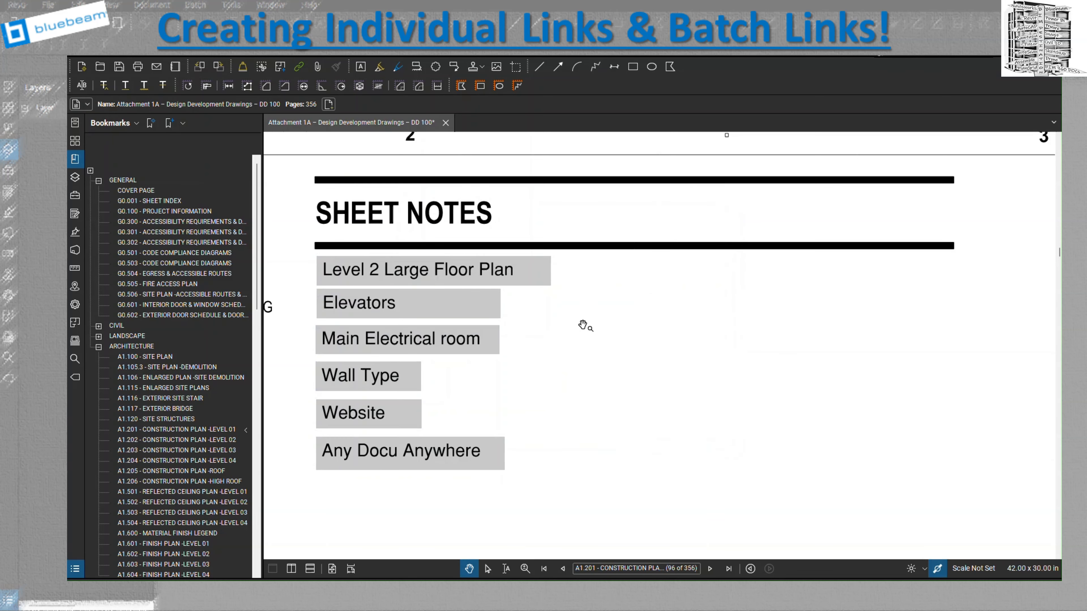
Test the "Level 2 Large Floor Plan" link, view the plan it opens and return to the A1.201 sheet notes
{"action": "left_click", "coordinate": [535, 280]}
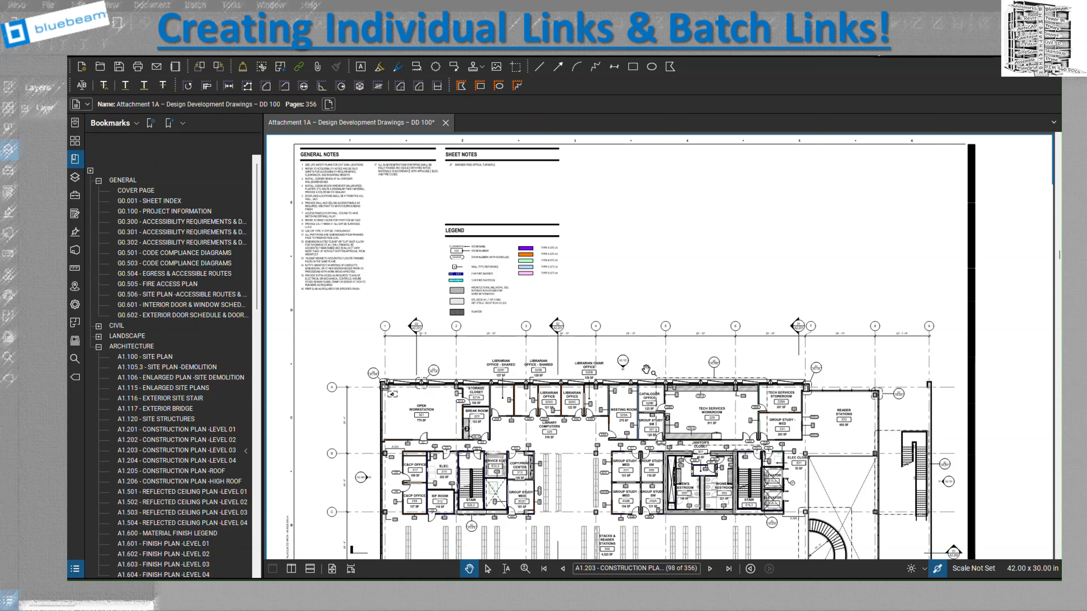
{"action": "scroll", "coordinate": [647, 373], "scroll_direction": "down", "scroll_amount": 5}
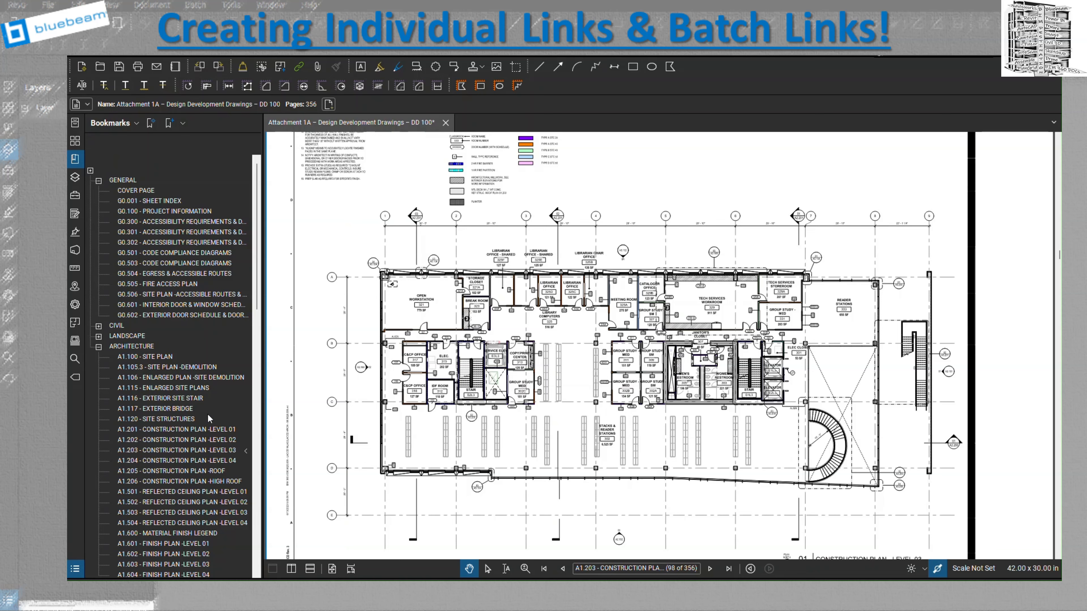
{"action": "left_click", "coordinate": [206, 429]}
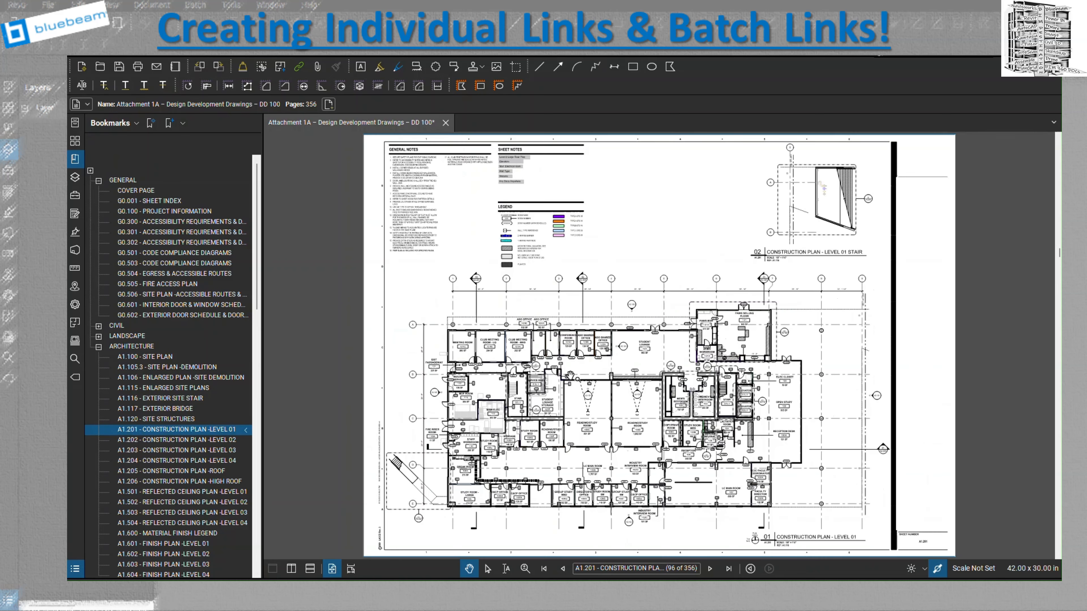
{"action": "scroll", "coordinate": [524, 145], "scroll_direction": "up", "scroll_amount": 3}
{"action": "scroll", "coordinate": [524, 145], "scroll_direction": "up", "scroll_amount": 2}
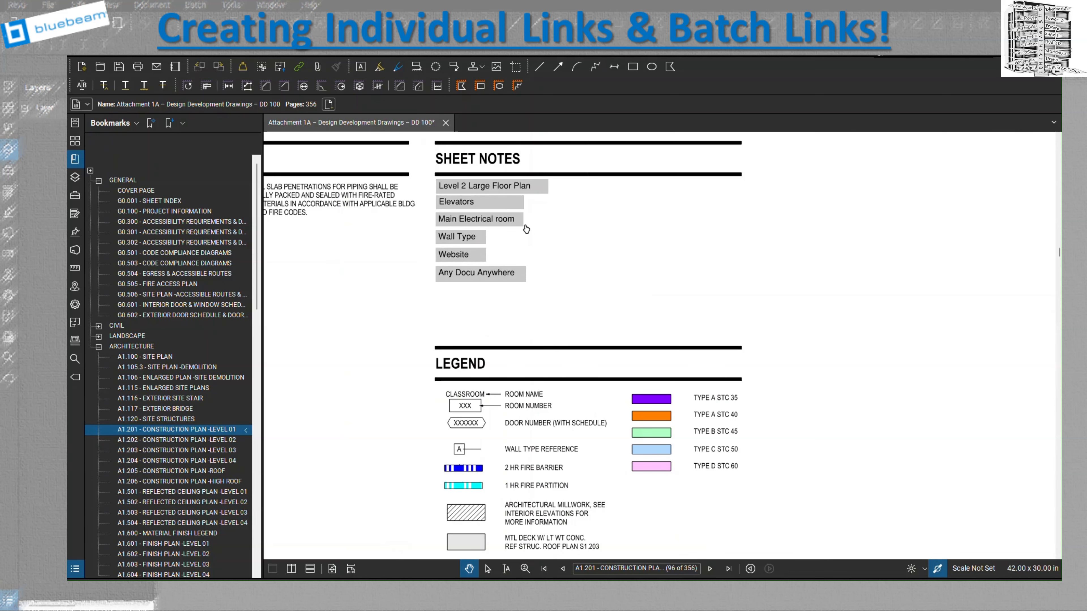
{"action": "mouse_move", "coordinate": [521, 283]}
{"action": "right_click", "coordinate": [515, 279]}
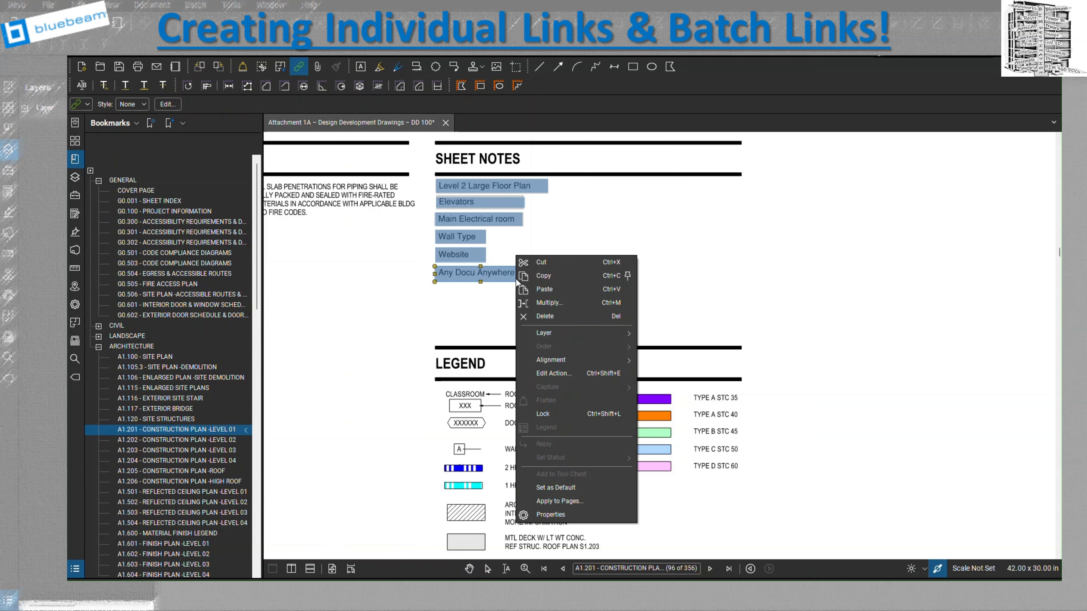
{"action": "key", "text": "Escape"}
{"action": "key", "text": "Escape"}
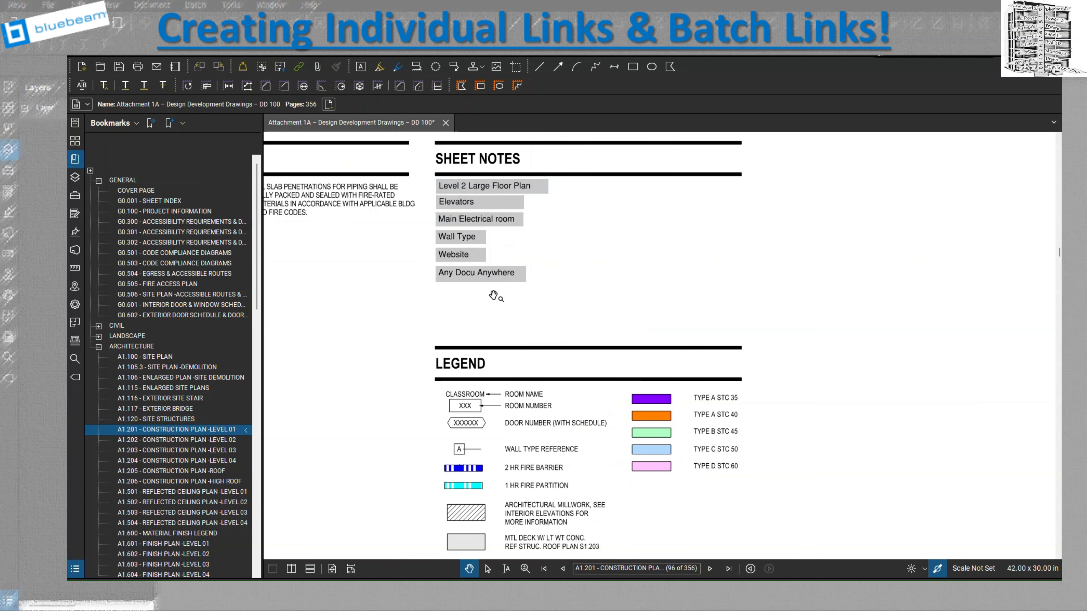
Test the "Any Docu Anywhere" link, close the opened report and review the link's action settings without changing them
{"action": "left_click", "coordinate": [501, 280]}
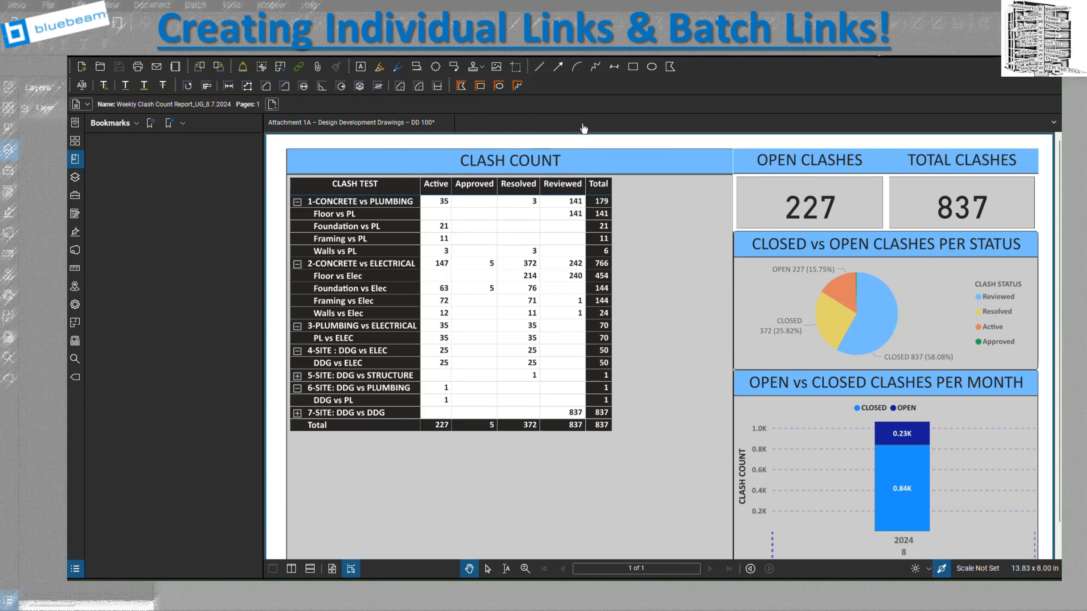
{"action": "key", "text": "alt+Left"}
{"action": "right_click", "coordinate": [494, 281]}
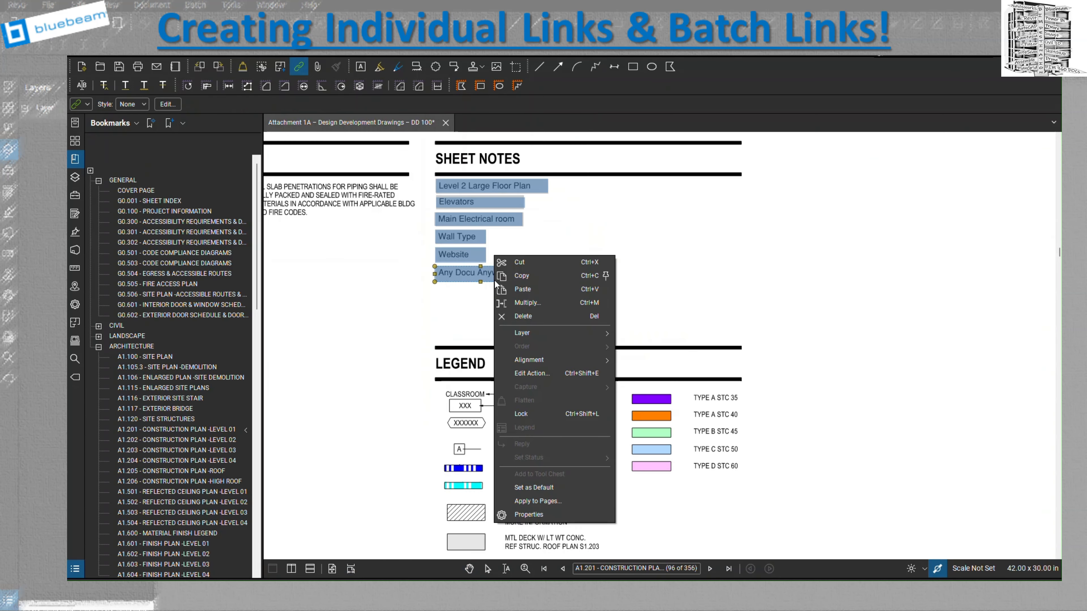
{"action": "left_click", "coordinate": [559, 374]}
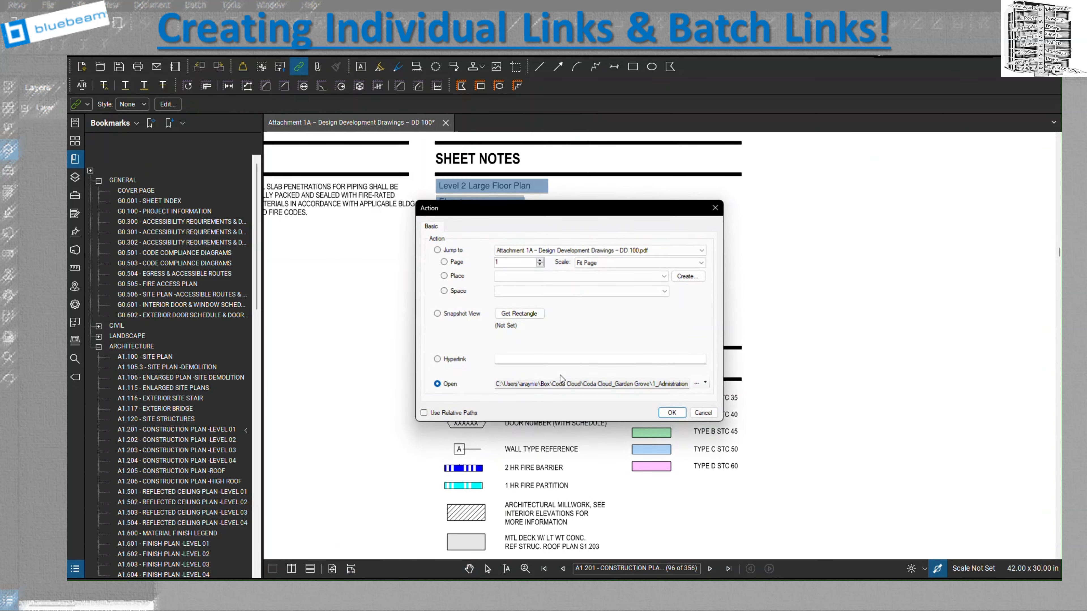
{"action": "left_click", "coordinate": [702, 414]}
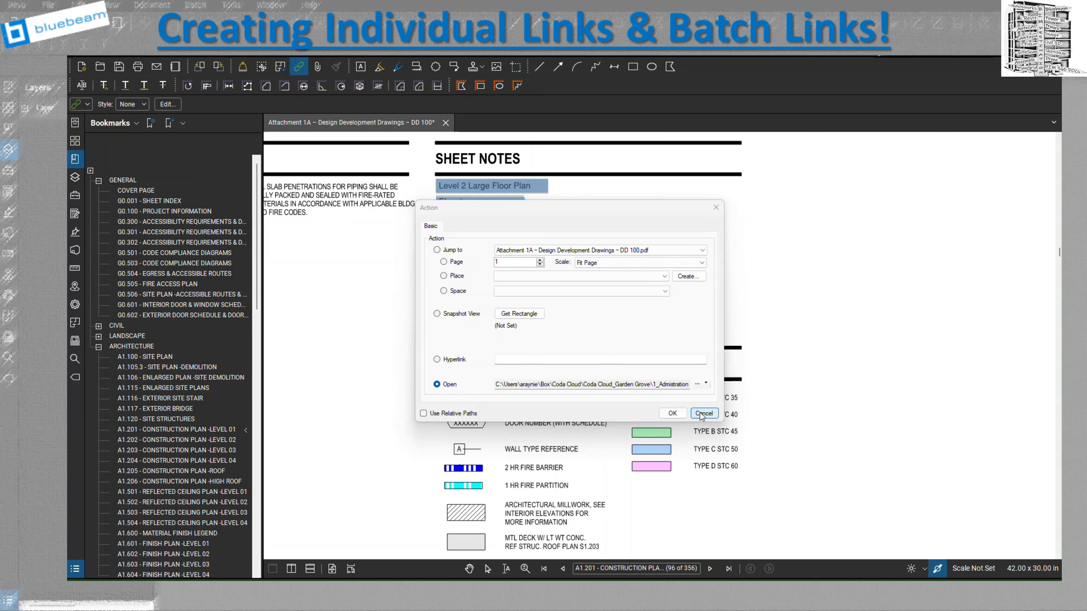
{"action": "key", "text": "Escape"}
Show the existing hyperlinks on the A1.201 Level 01 construction plan with the Hyperlink tool
{"action": "scroll", "coordinate": [541, 320], "scroll_direction": "down", "scroll_amount": 2}
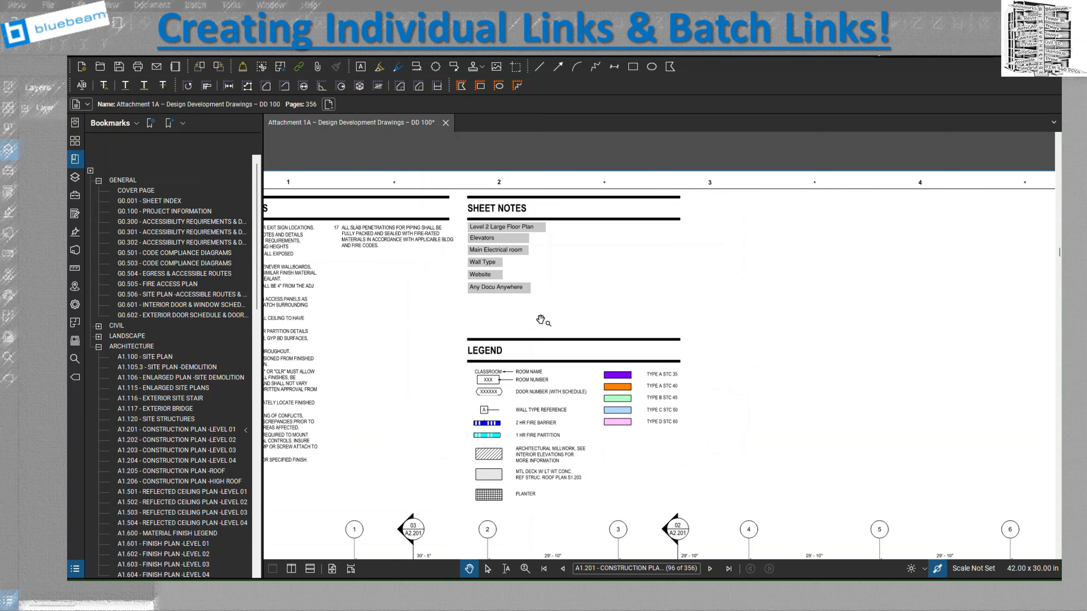
{"action": "left_click_drag", "start_coordinate": [589, 315], "coordinate": [592, 256]}
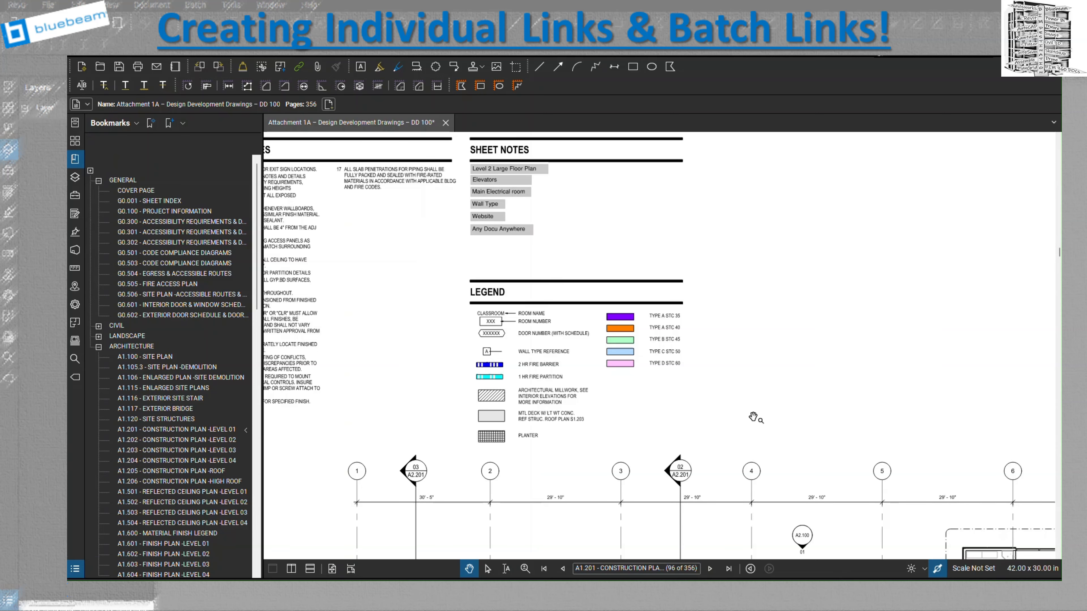
{"action": "left_click_drag", "start_coordinate": [799, 400], "coordinate": [684, 220]}
{"action": "scroll", "coordinate": [689, 224], "scroll_direction": "down", "scroll_amount": 2}
{"action": "mouse_move", "coordinate": [718, 283]}
{"action": "left_mouse_down"}
{"action": "mouse_move", "coordinate": [684, 214]}
{"action": "mouse_move", "coordinate": [660, 207]}
{"action": "left_mouse_up"}
{"action": "left_click", "coordinate": [298, 66]}
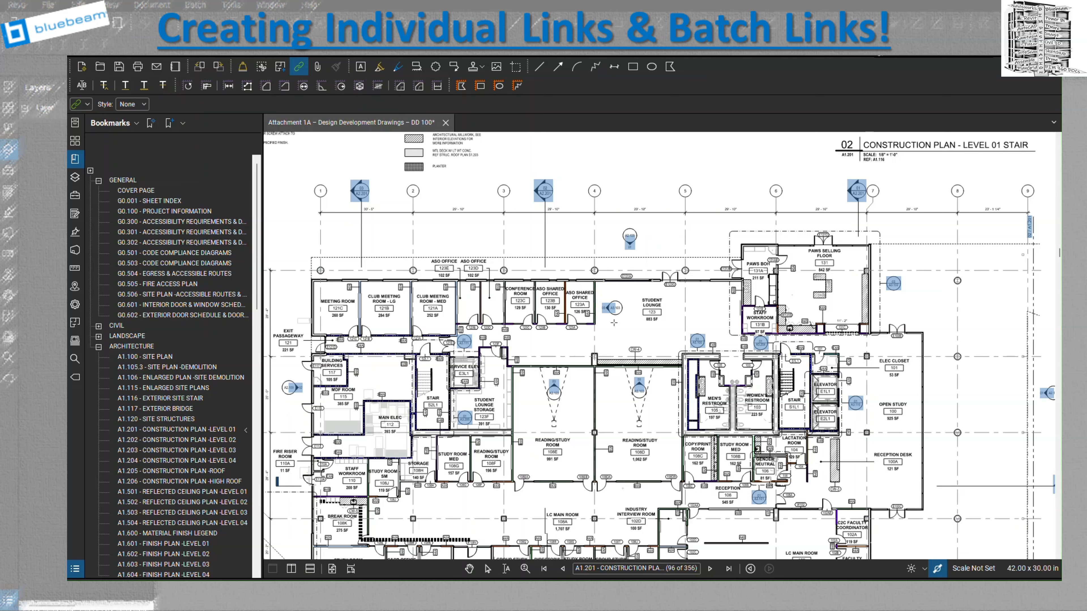
Start a Batch Link and add the open Design Development Drawings DD 100 PDF as the file to link
{"action": "left_click", "coordinate": [254, 54]}
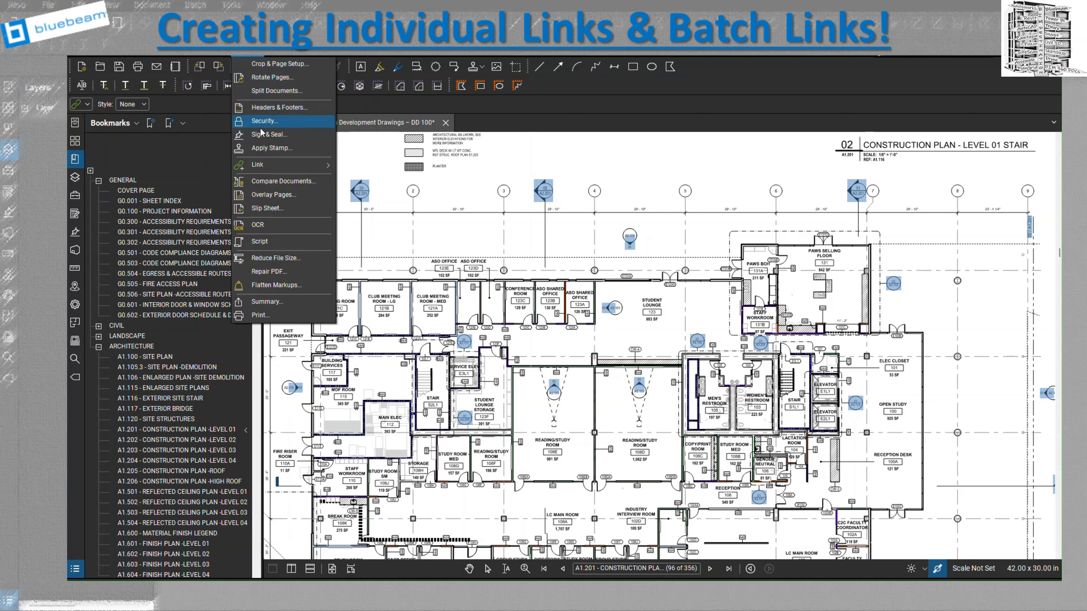
{"action": "mouse_move", "coordinate": [314, 167]}
{"action": "left_click", "coordinate": [357, 169]}
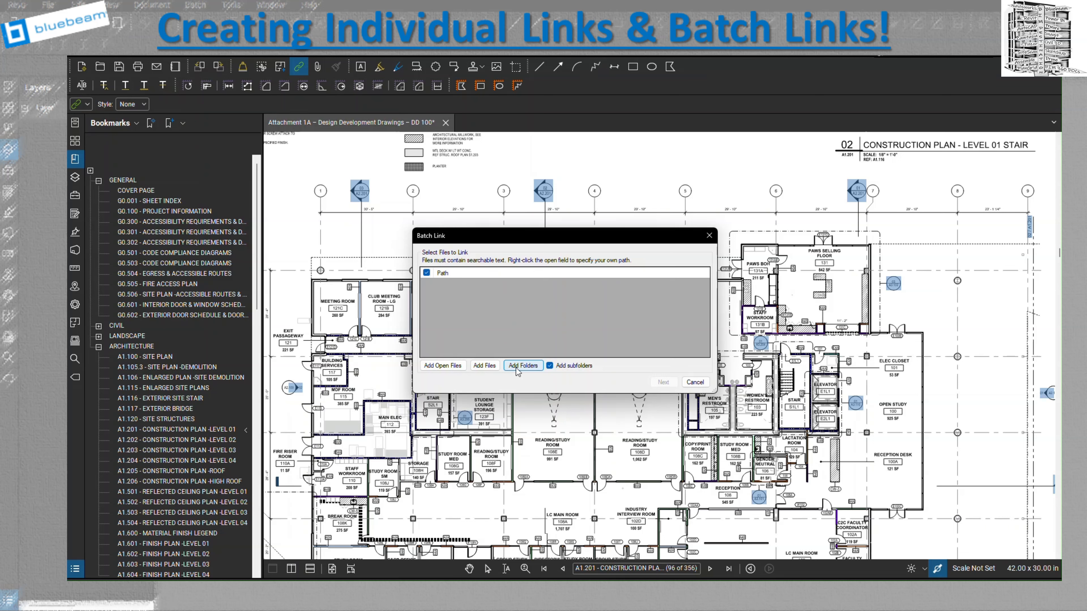
{"action": "left_click", "coordinate": [458, 369]}
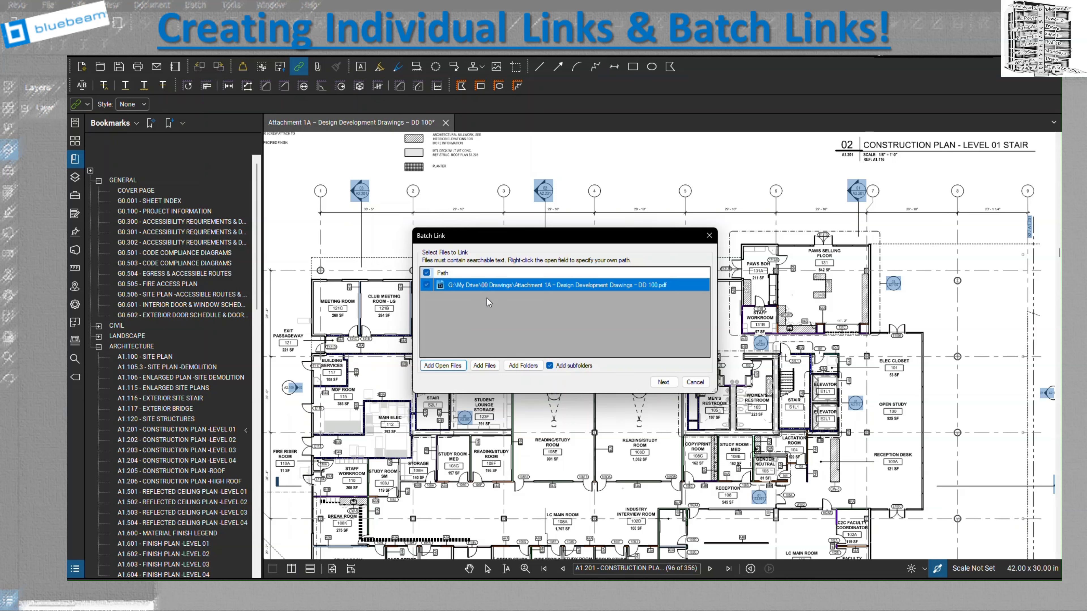
{"action": "left_click", "coordinate": [663, 383]}
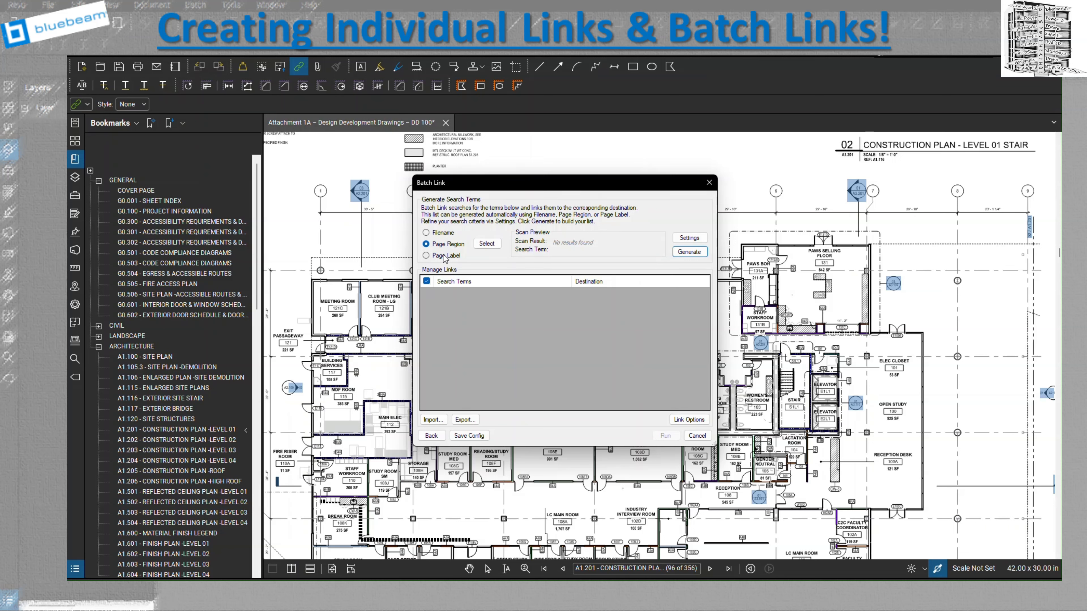
Define the page region for the search terms around the sheet number A1.201 in the title block
{"action": "left_click", "coordinate": [483, 250]}
{"action": "scroll", "coordinate": [363, 232], "scroll_direction": "down", "scroll_amount": 3}
{"action": "scroll", "coordinate": [598, 356], "scroll_direction": "up", "scroll_amount": 5}
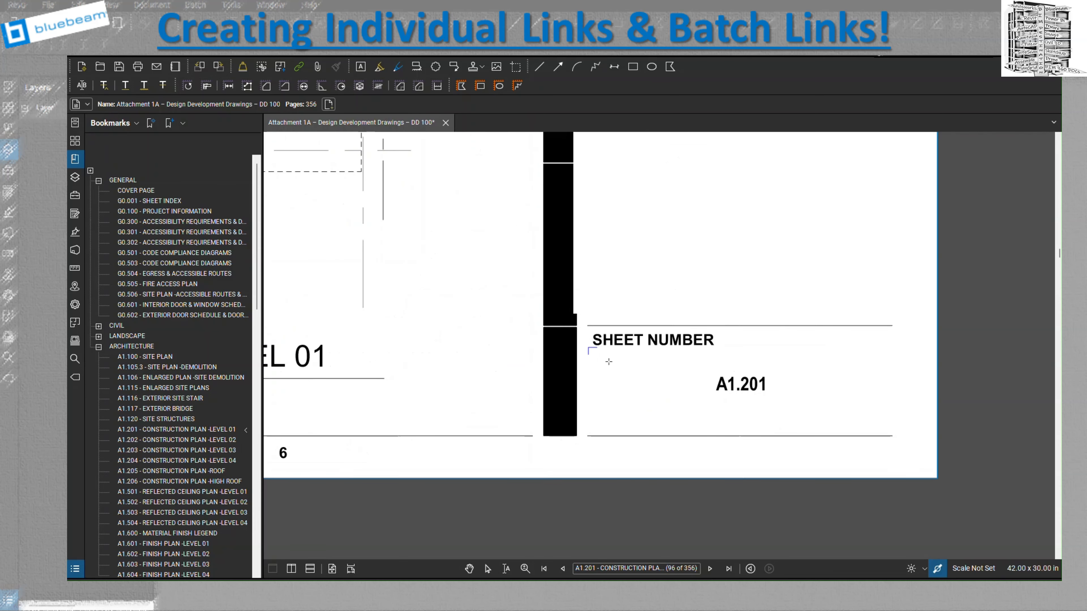
{"action": "left_click_drag", "start_coordinate": [589, 347], "coordinate": [903, 435]}
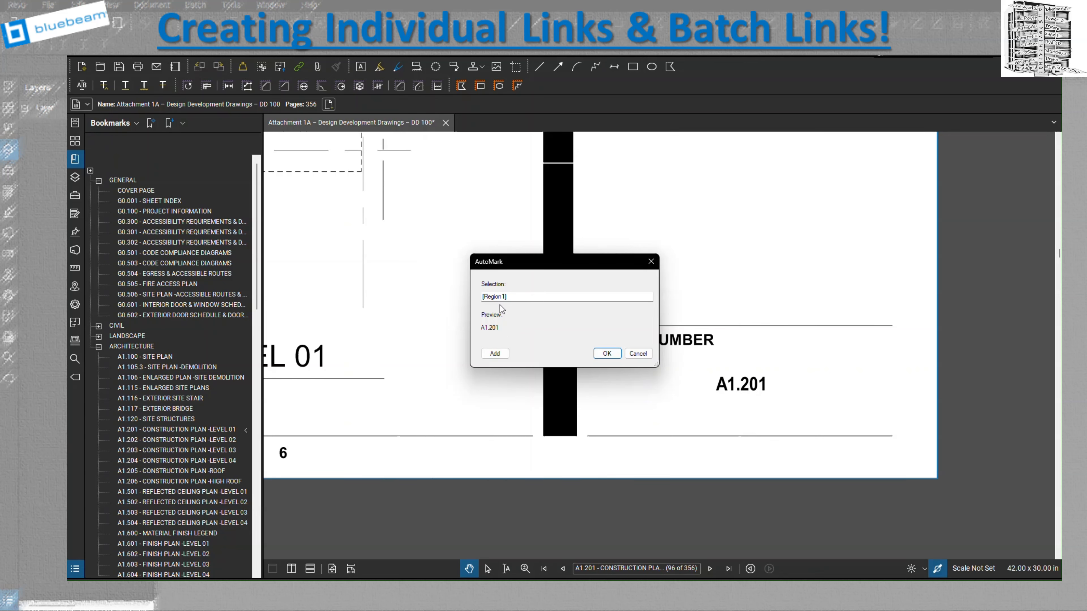
{"action": "left_click", "coordinate": [607, 353]}
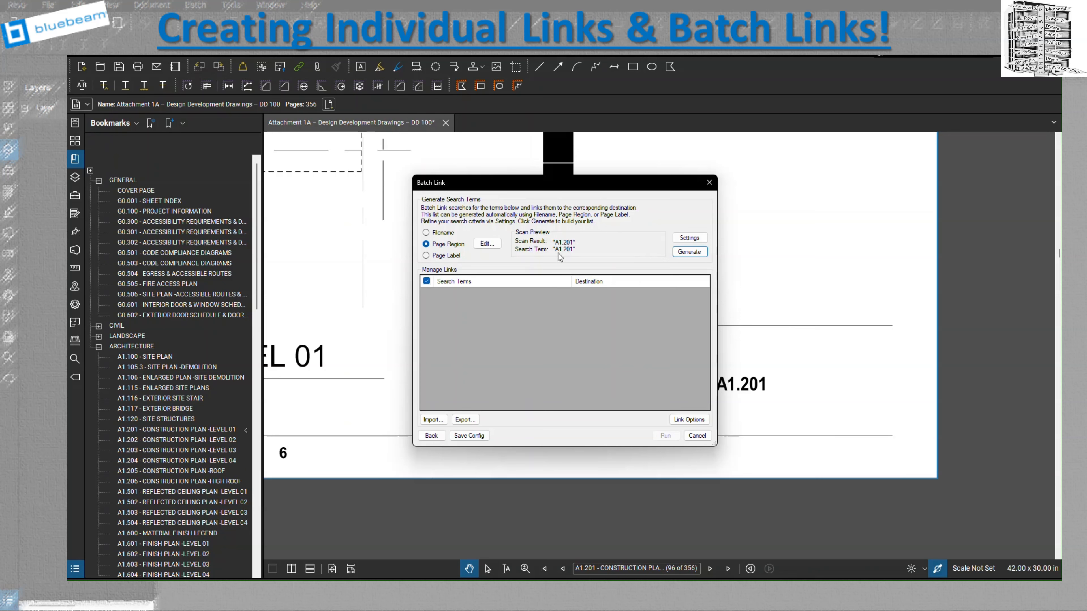
Try filtering the search terms with First from start mode and Period as the filter character
{"action": "left_click", "coordinate": [701, 241]}
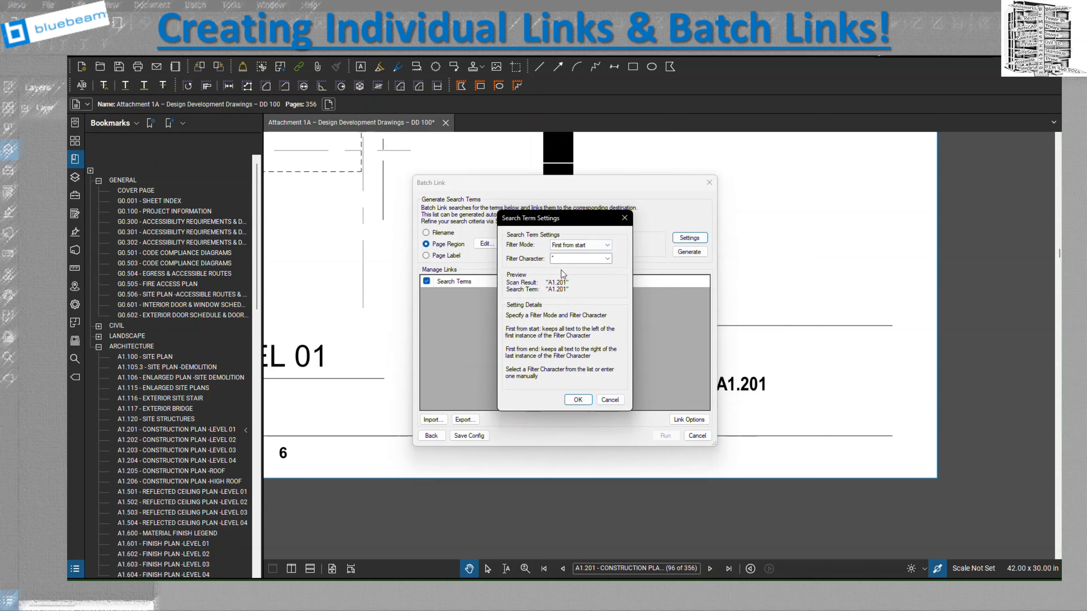
{"action": "double_click", "coordinate": [563, 258]}
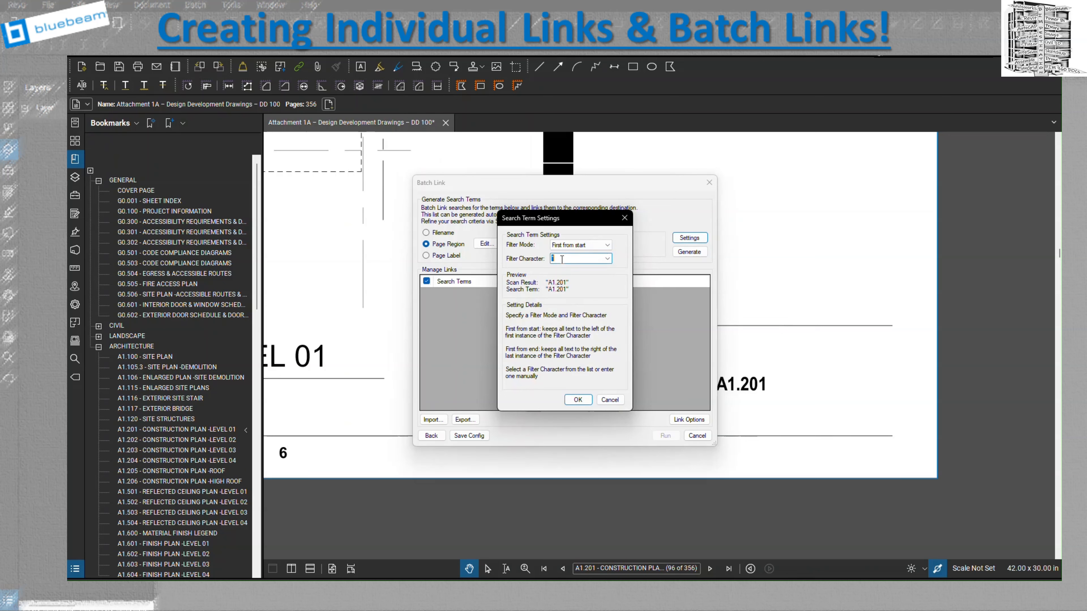
{"action": "left_click", "coordinate": [598, 245]}
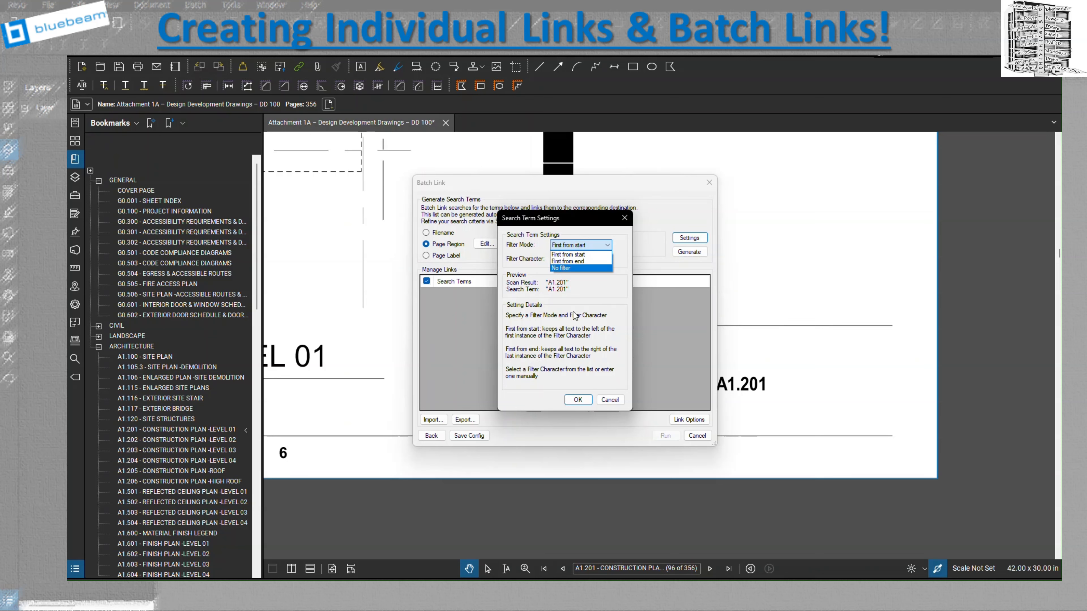
{"action": "left_click", "coordinate": [576, 257]}
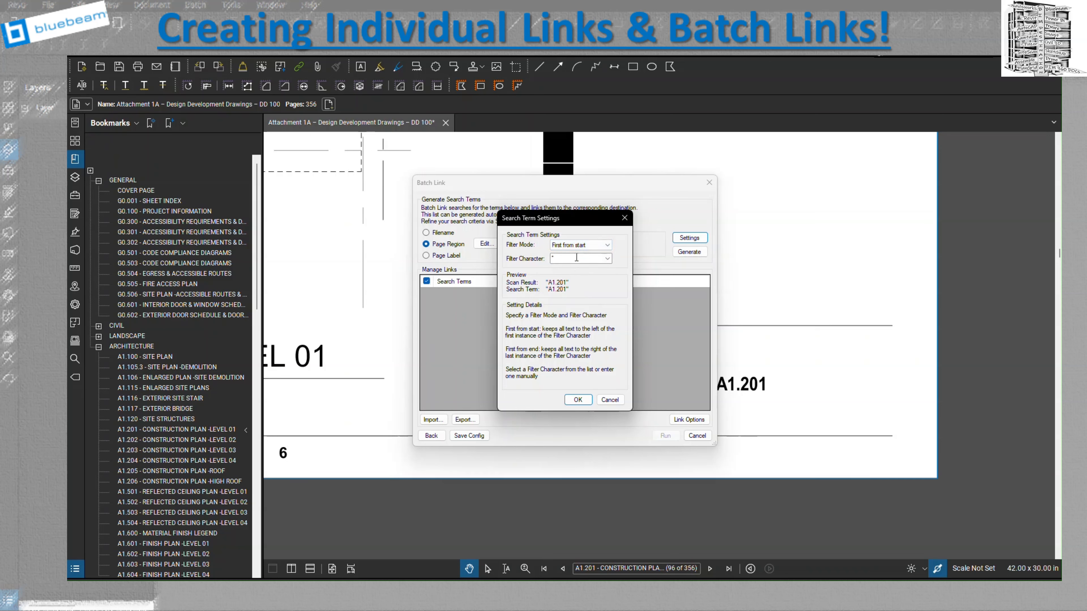
{"action": "left_click", "coordinate": [607, 259]}
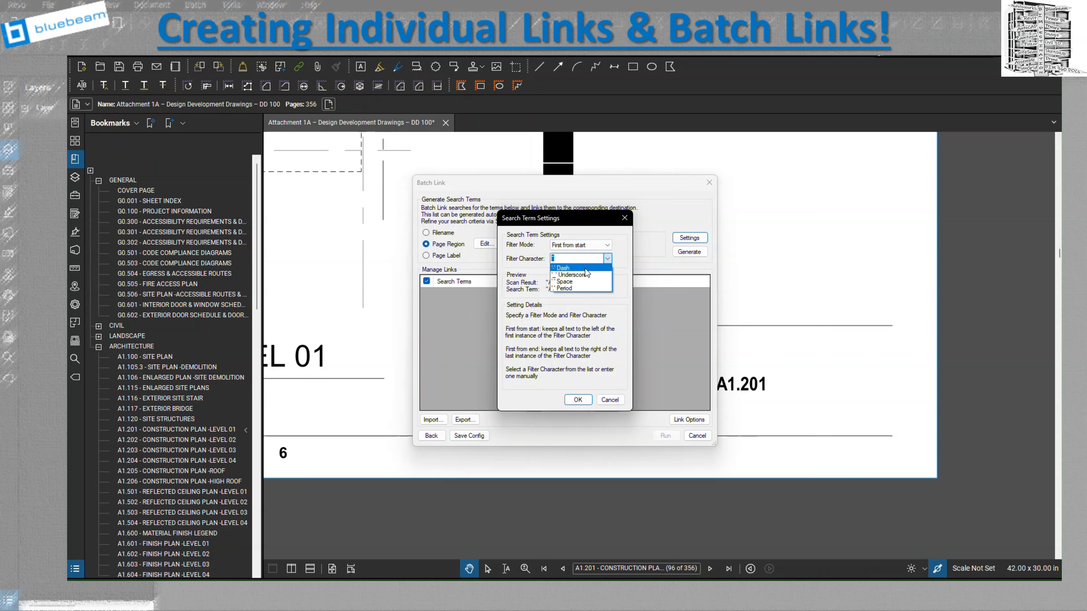
{"action": "left_click", "coordinate": [578, 289]}
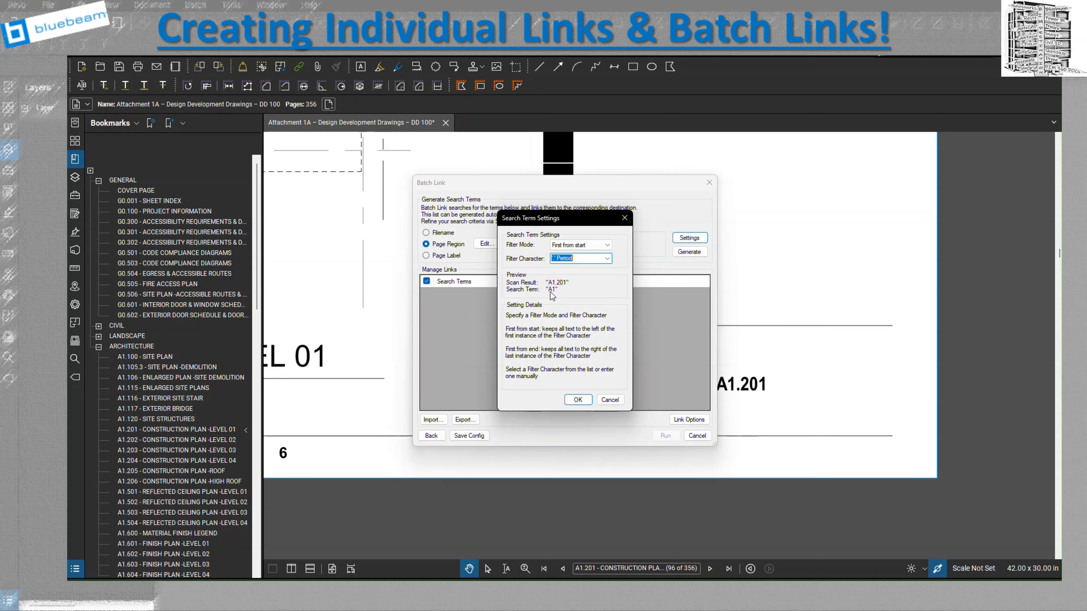
Remove Period as the filter character and accept the search term settings
{"action": "left_click", "coordinate": [607, 258]}
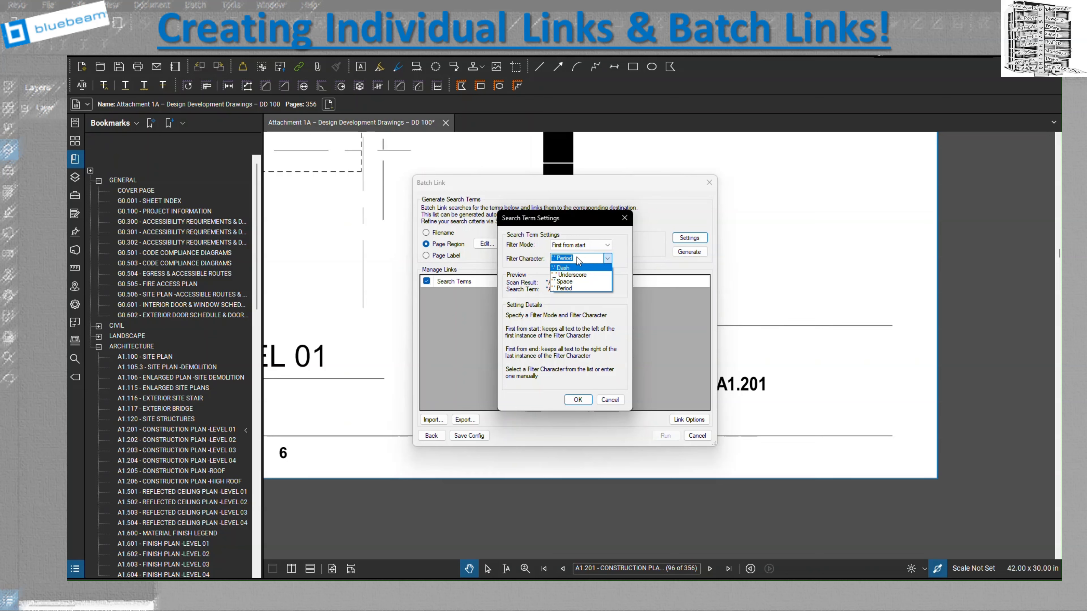
{"action": "key", "text": "BackSpace"}
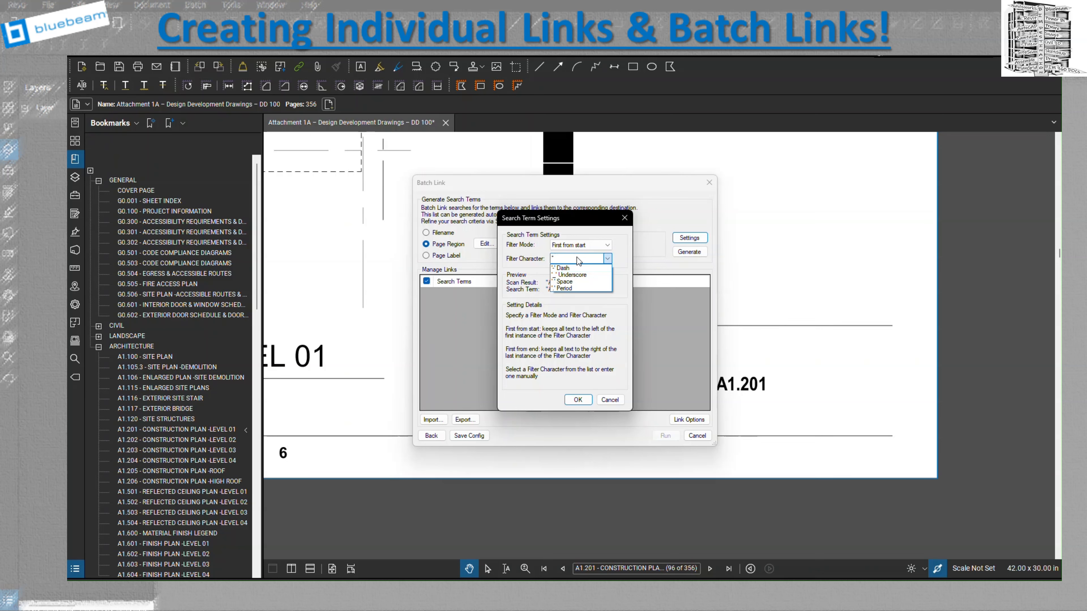
{"action": "left_click", "coordinate": [608, 309]}
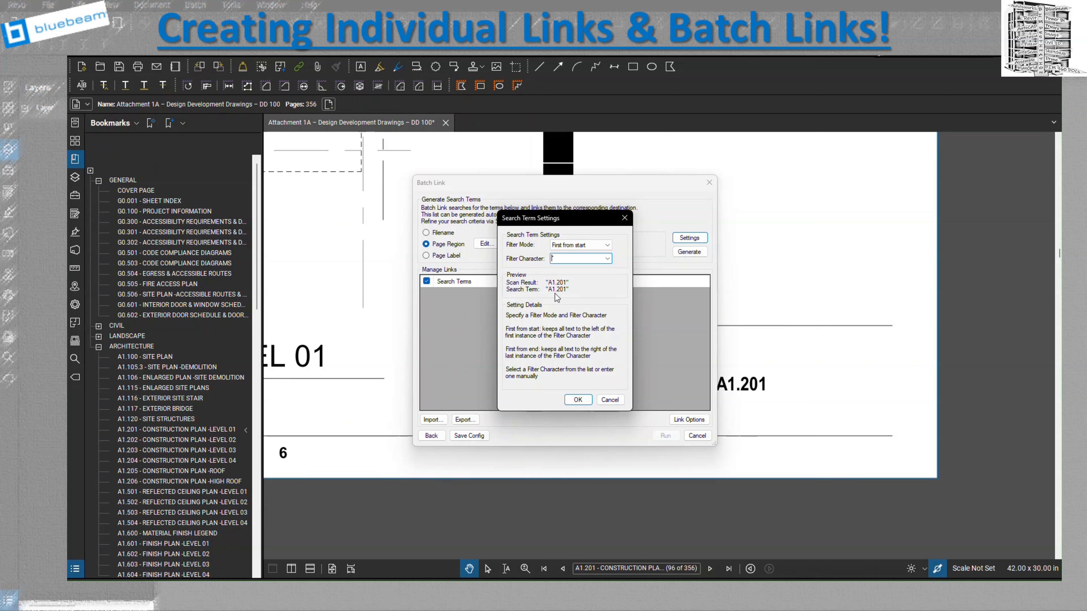
{"action": "left_click", "coordinate": [585, 403]}
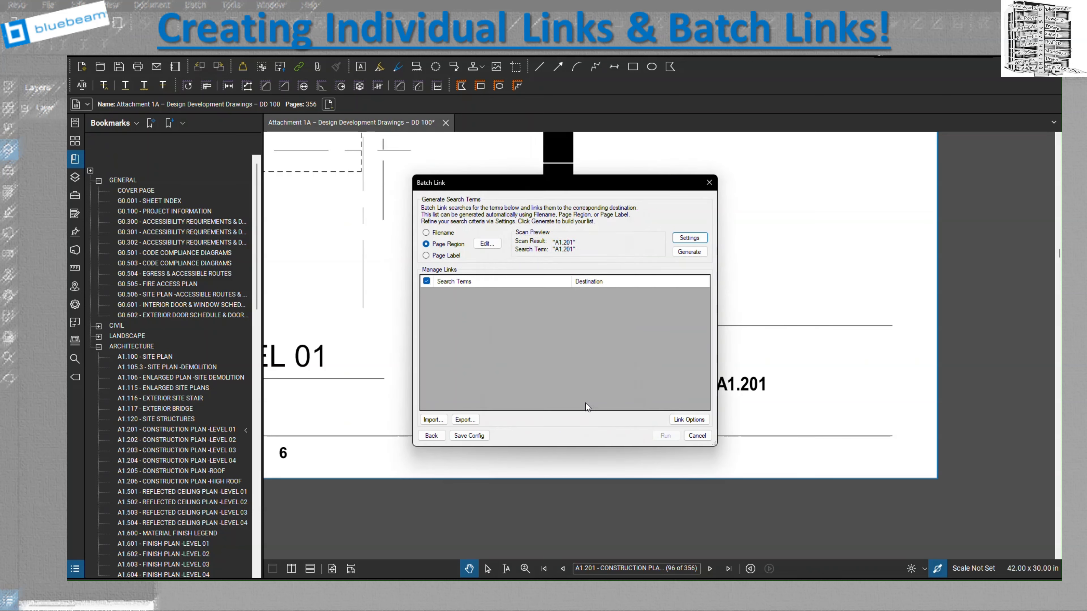
In the link options, set the overlap behavior to Maintain existing and keep appearance properties included
{"action": "left_click", "coordinate": [679, 420]}
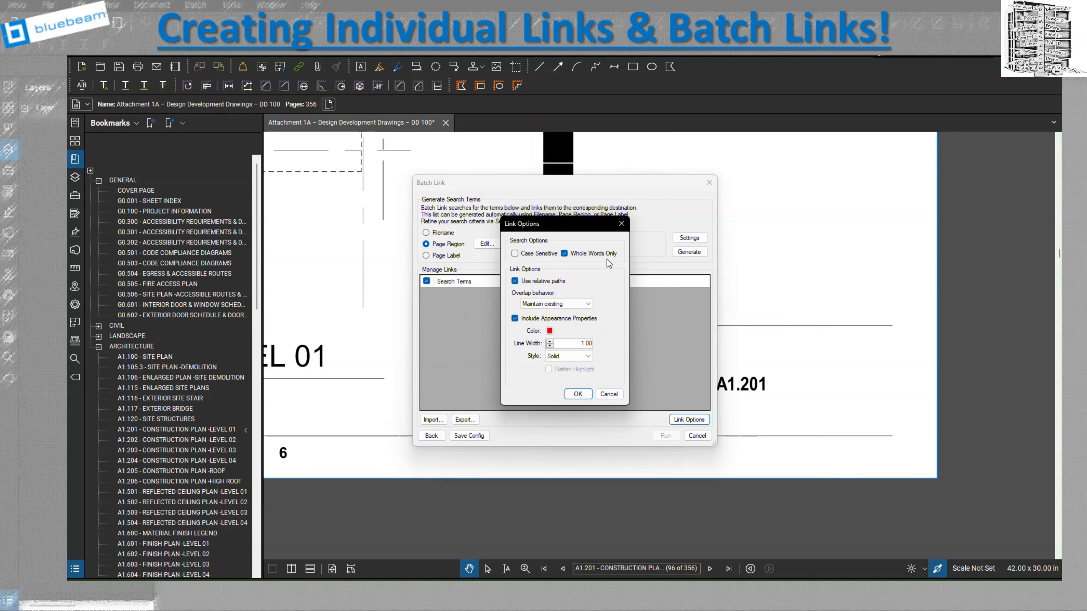
{"action": "left_click", "coordinate": [574, 305]}
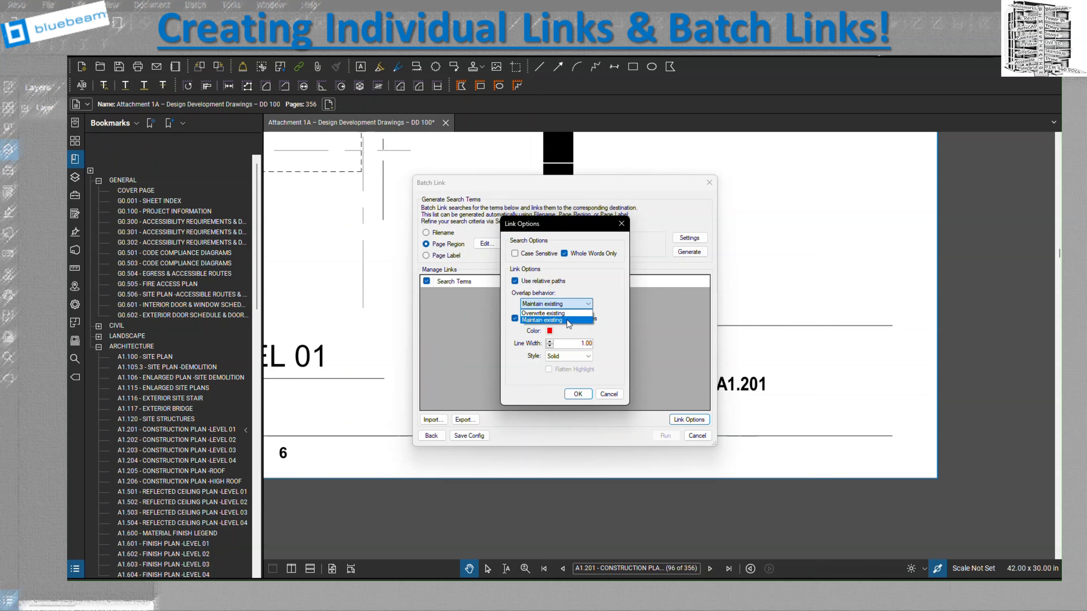
{"action": "left_click", "coordinate": [567, 319]}
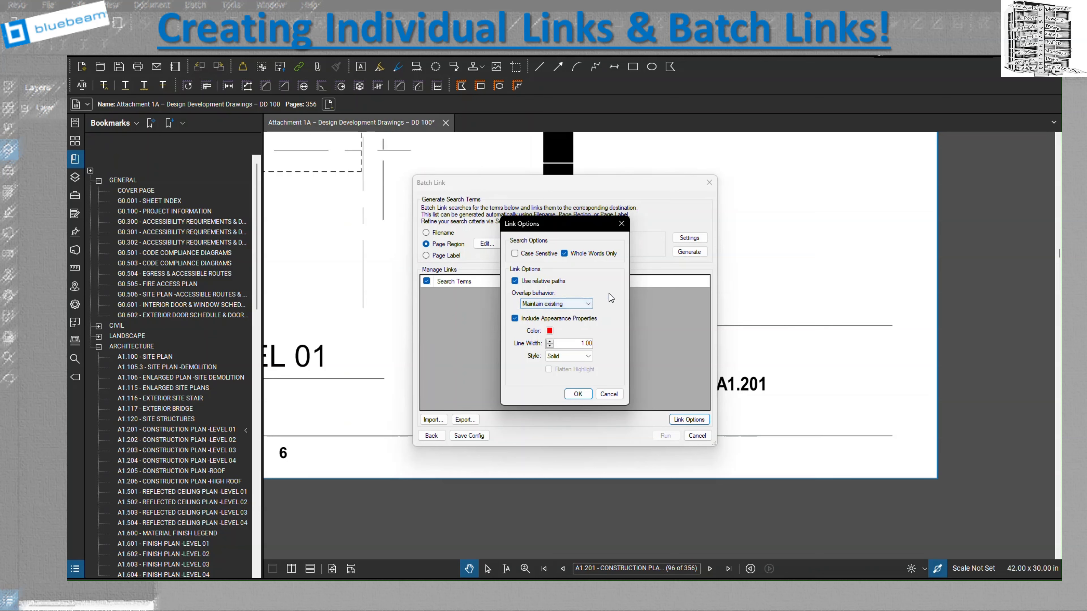
{"action": "left_click", "coordinate": [515, 319]}
{"action": "left_click", "coordinate": [515, 319]}
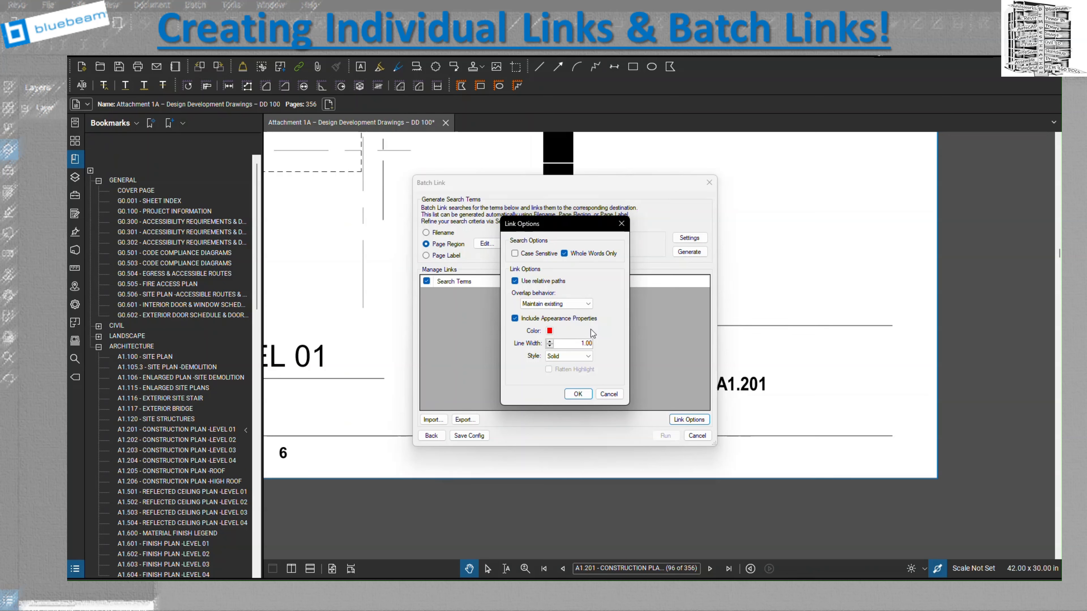
Set the batch link appearance to a yellow Highlight style and accept the link options
{"action": "left_click", "coordinate": [550, 330]}
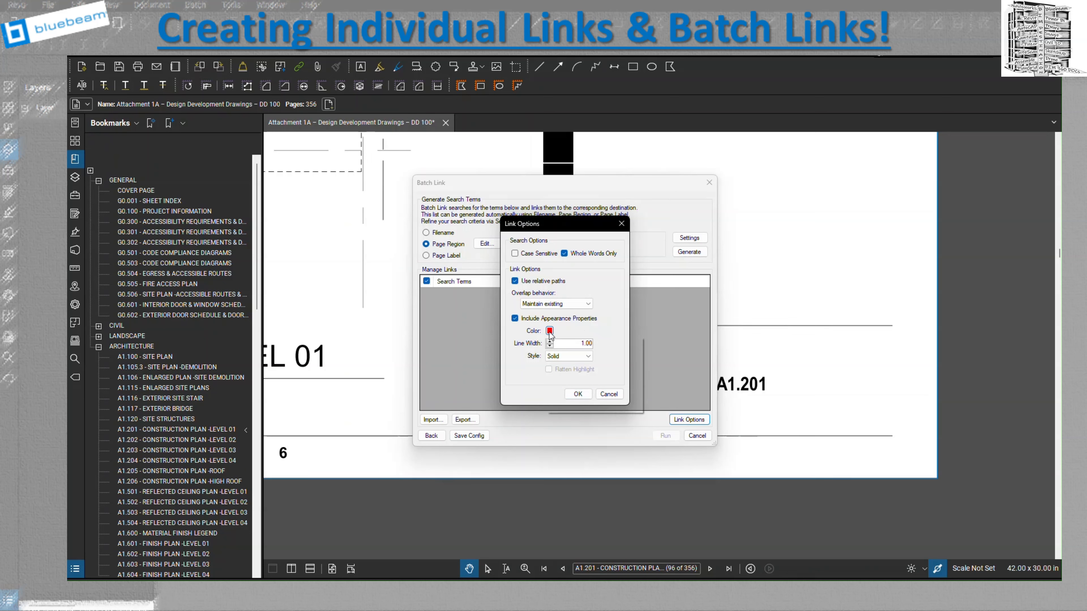
{"action": "left_click", "coordinate": [566, 369]}
{"action": "left_click", "coordinate": [580, 357]}
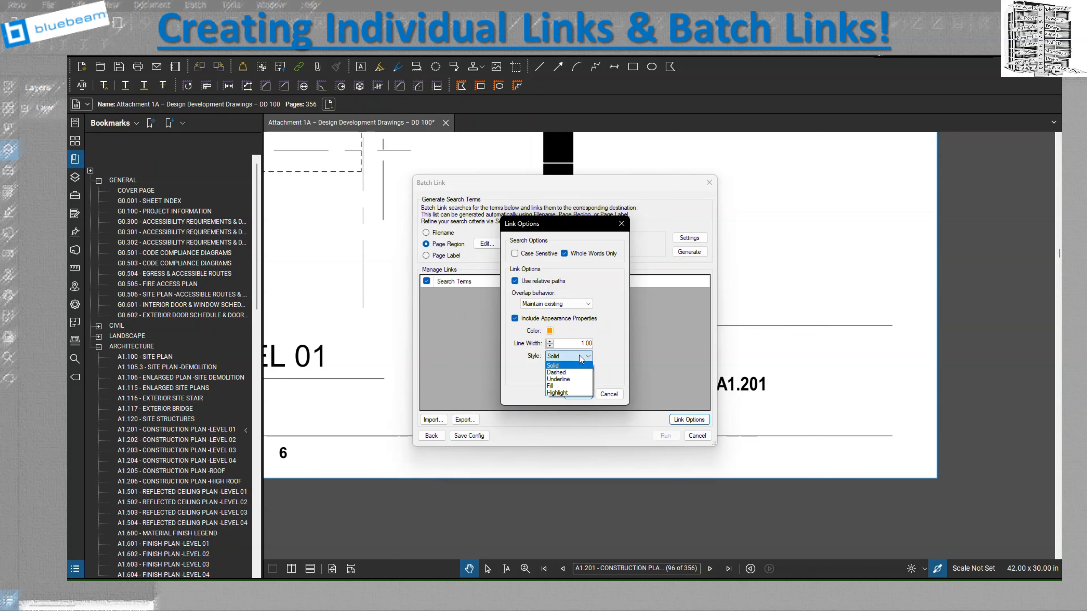
{"action": "left_click", "coordinate": [557, 392]}
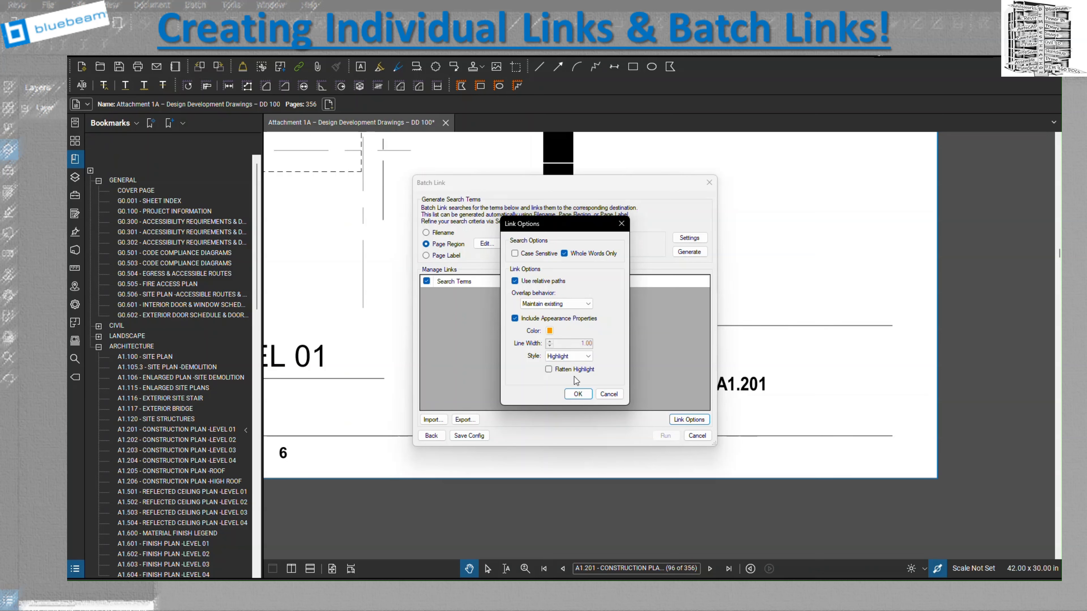
{"action": "left_click", "coordinate": [550, 331]}
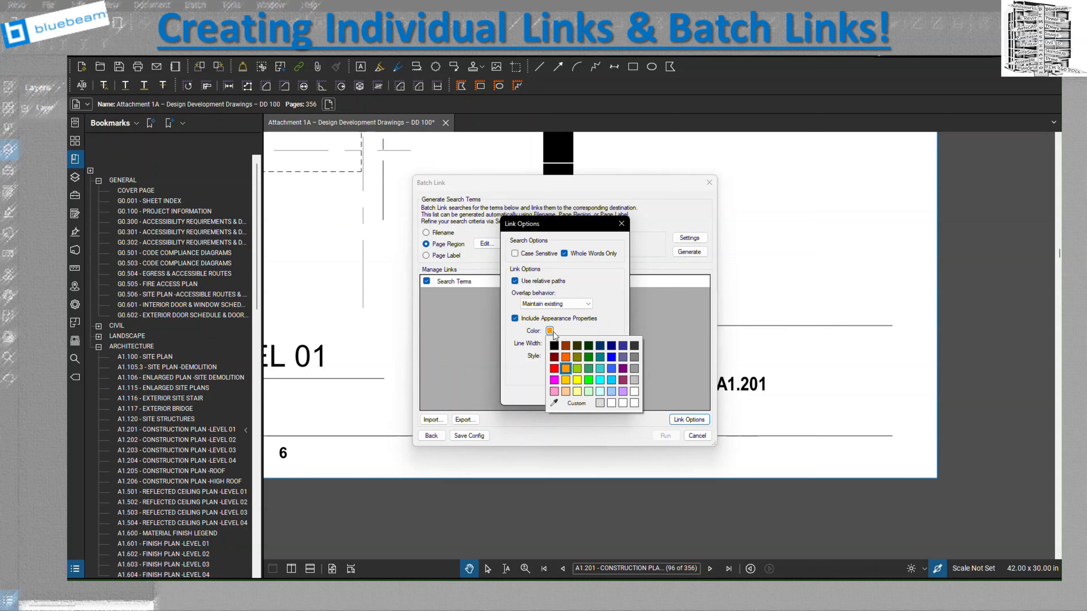
{"action": "left_click", "coordinate": [577, 381]}
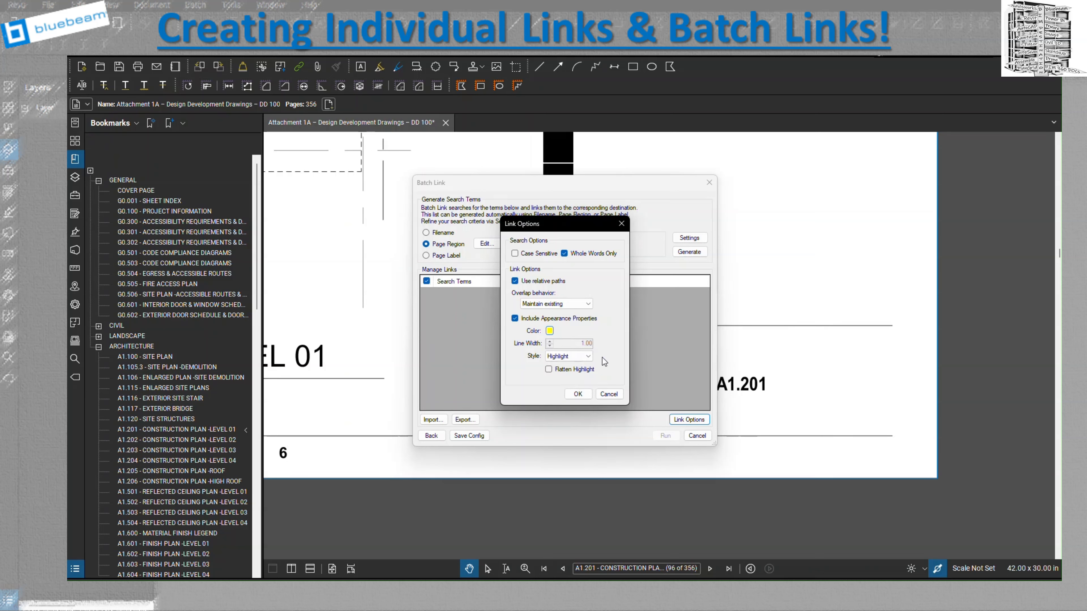
{"action": "left_click", "coordinate": [583, 394]}
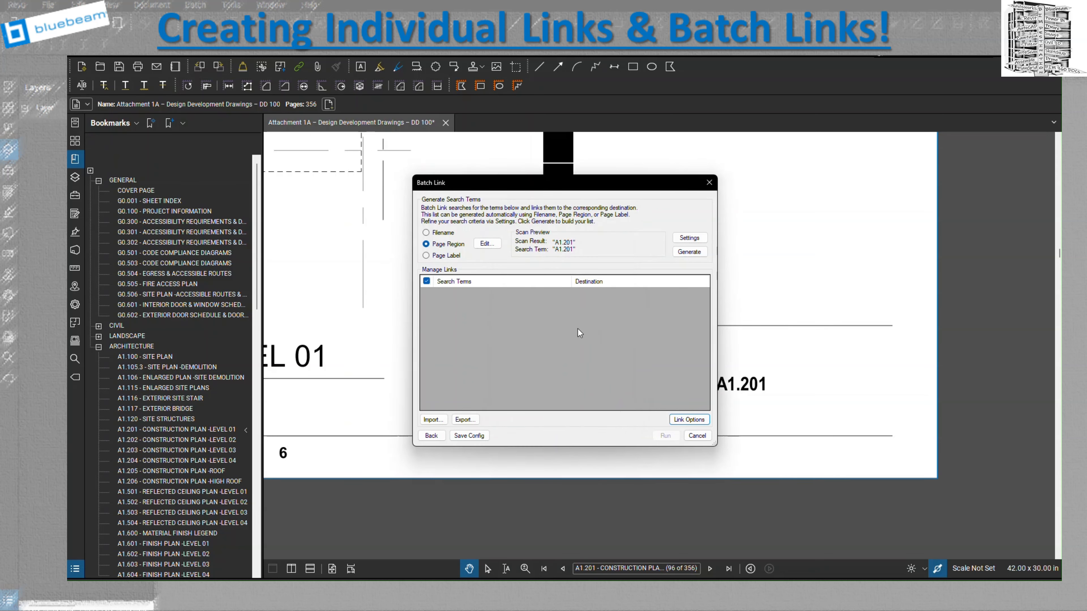
Generate the search terms from the page region and look through the list of sheet numbers and destinations
{"action": "left_click", "coordinate": [684, 253]}
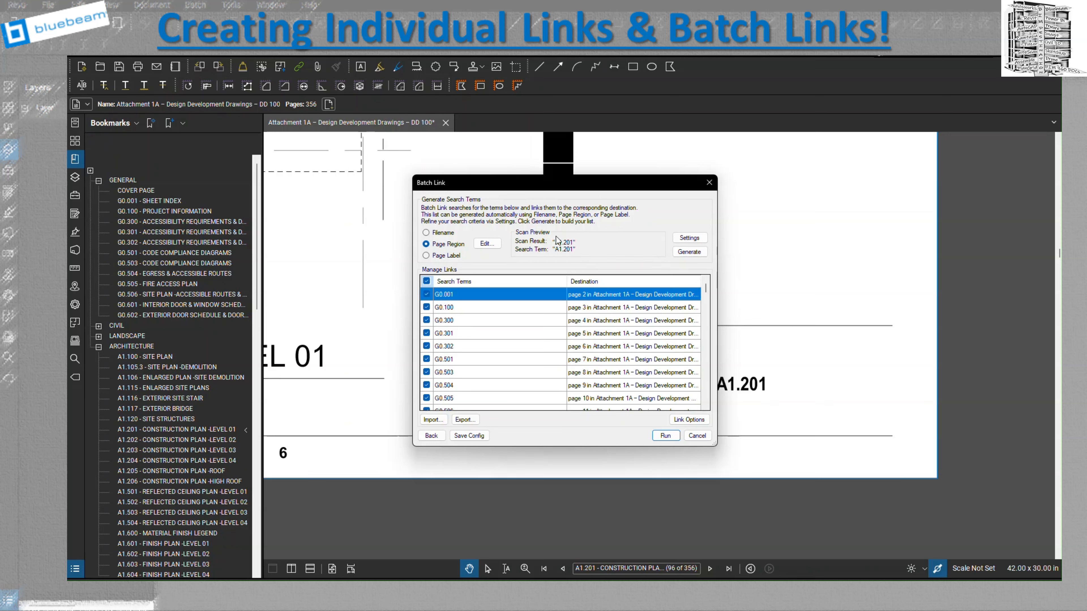
{"action": "scroll", "coordinate": [498, 369], "scroll_direction": "down", "scroll_amount": 20}
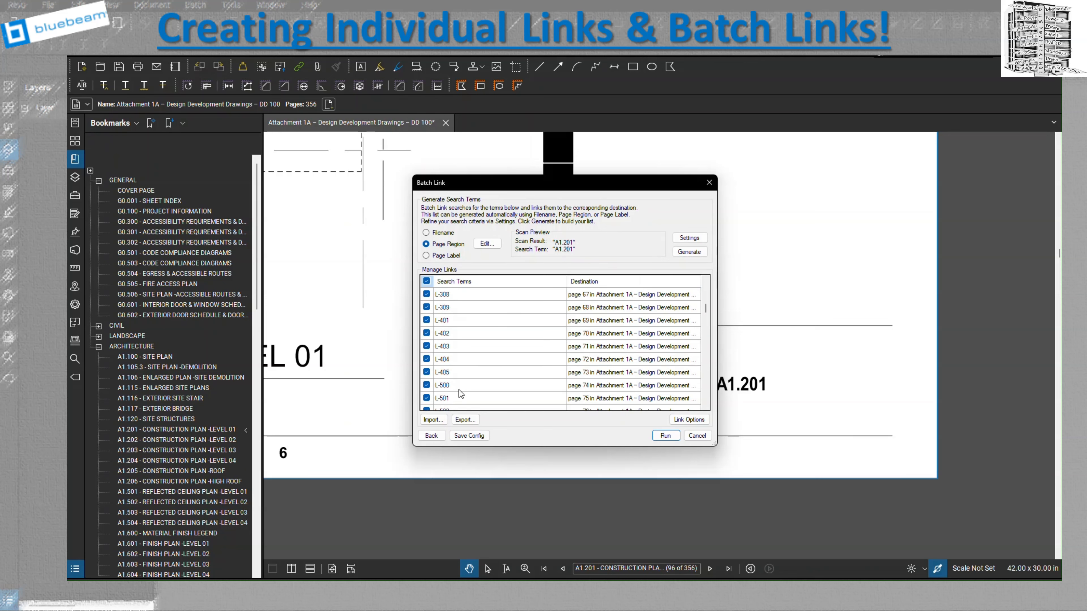
{"action": "scroll", "coordinate": [460, 394], "scroll_direction": "down", "scroll_amount": 20}
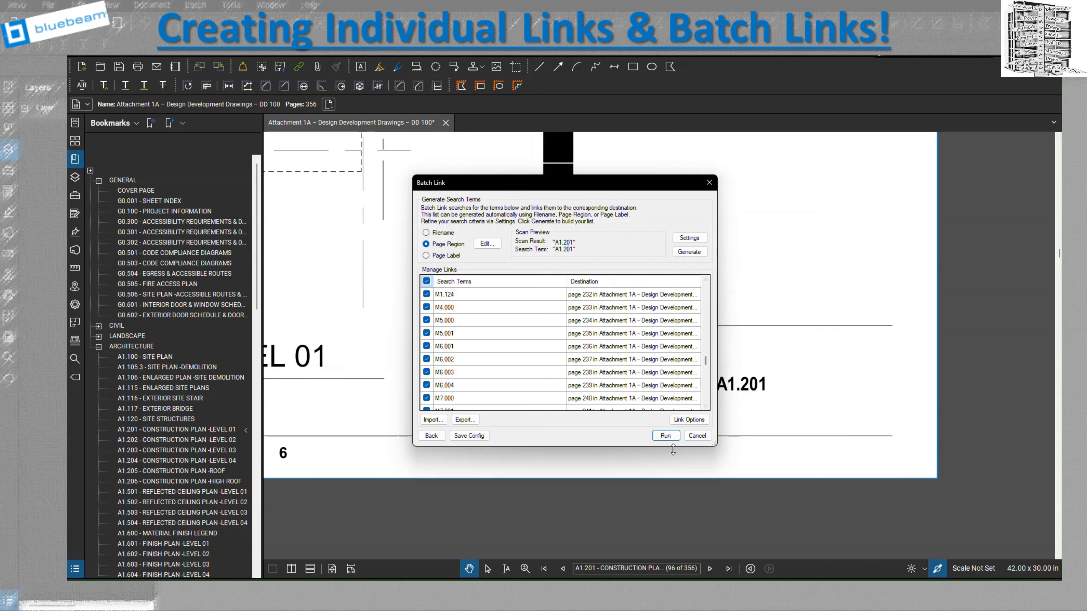
Run the batch link on the drawing set and open the detailed results summary
{"action": "left_click", "coordinate": [666, 436]}
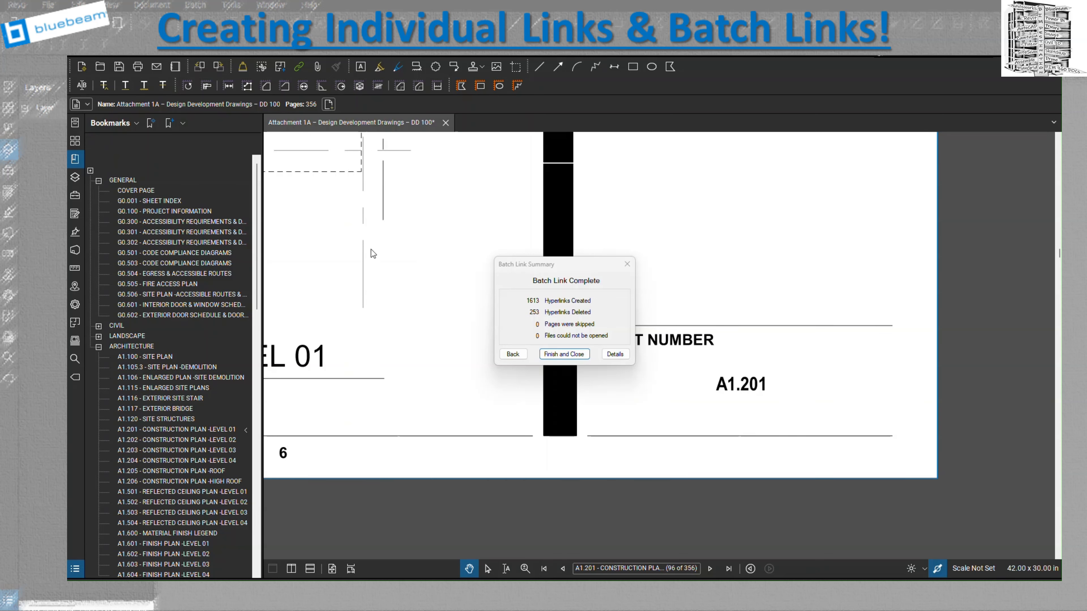
{"action": "left_click", "coordinate": [615, 354]}
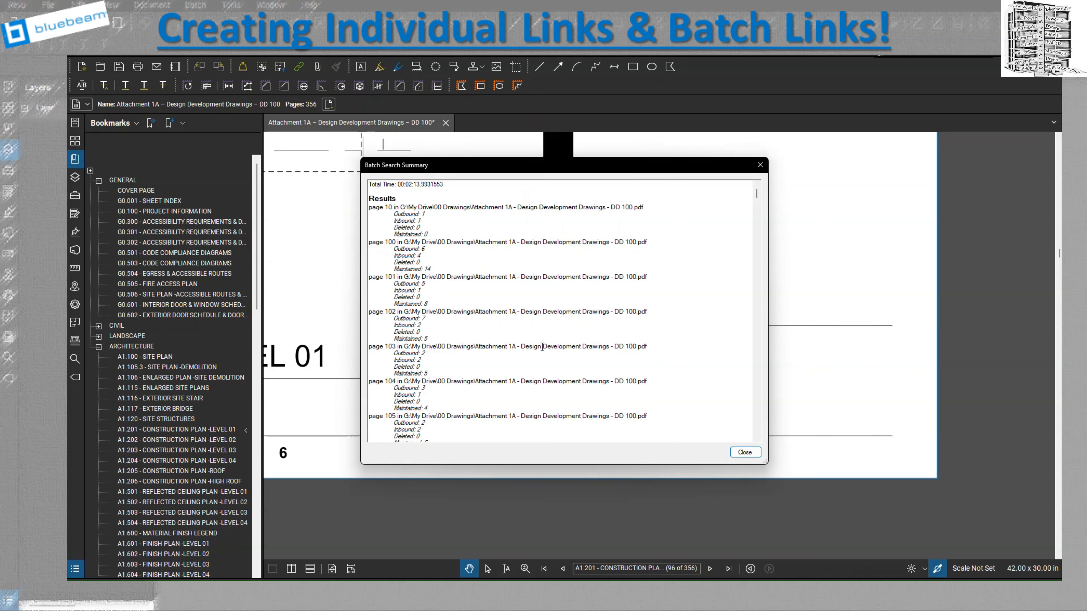
Review the per-page batch link results, close the detailed summary and finish the Batch Link process
{"action": "scroll", "coordinate": [536, 358], "scroll_direction": "down", "scroll_amount": 15}
{"action": "scroll", "coordinate": [535, 359], "scroll_direction": "up", "scroll_amount": 5}
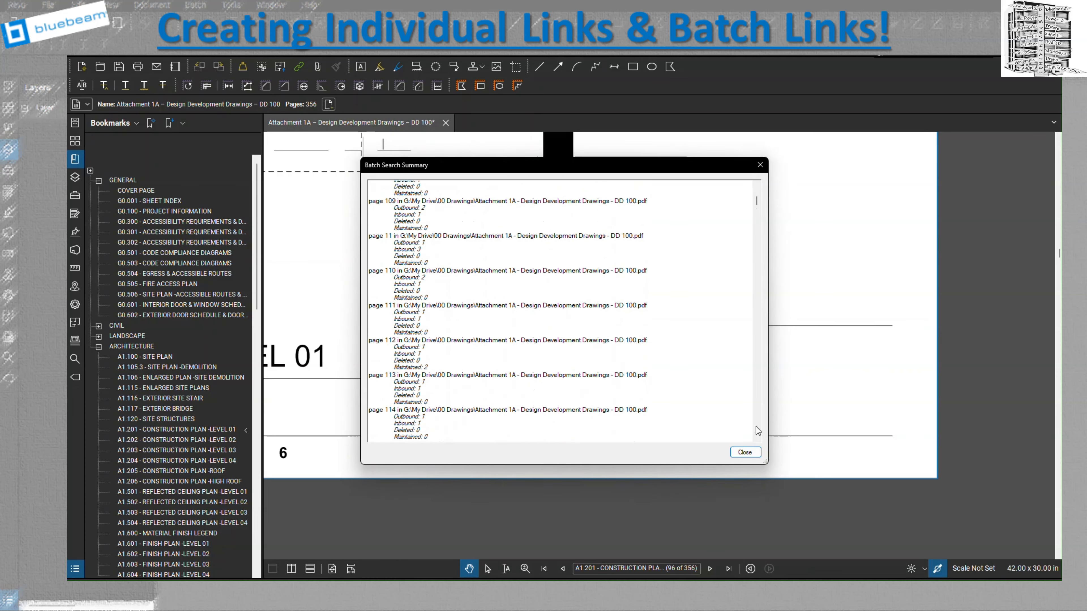
{"action": "left_click", "coordinate": [744, 452]}
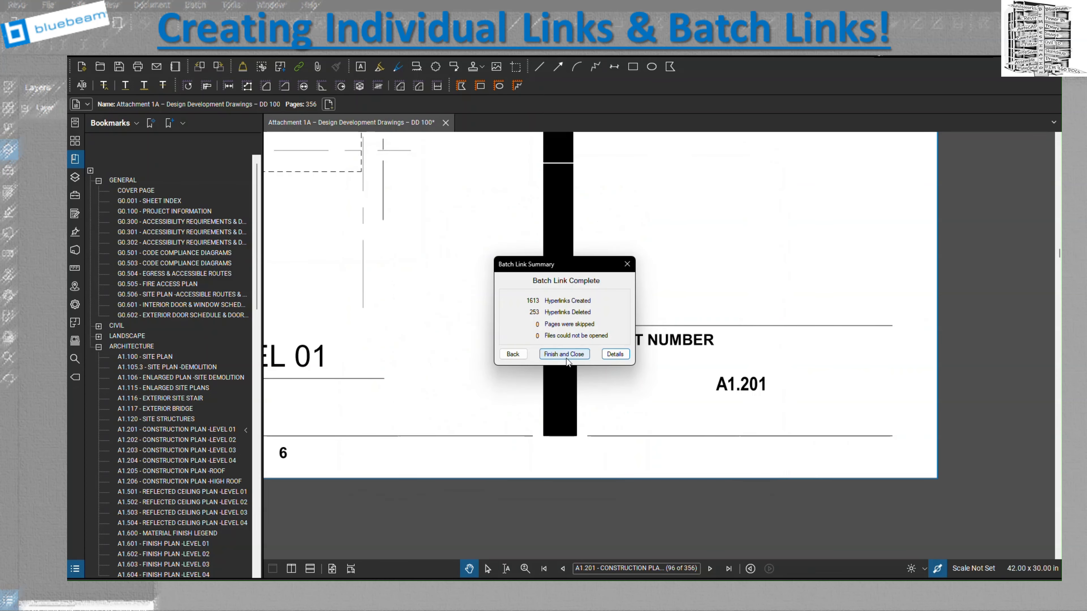
{"action": "left_click", "coordinate": [564, 355]}
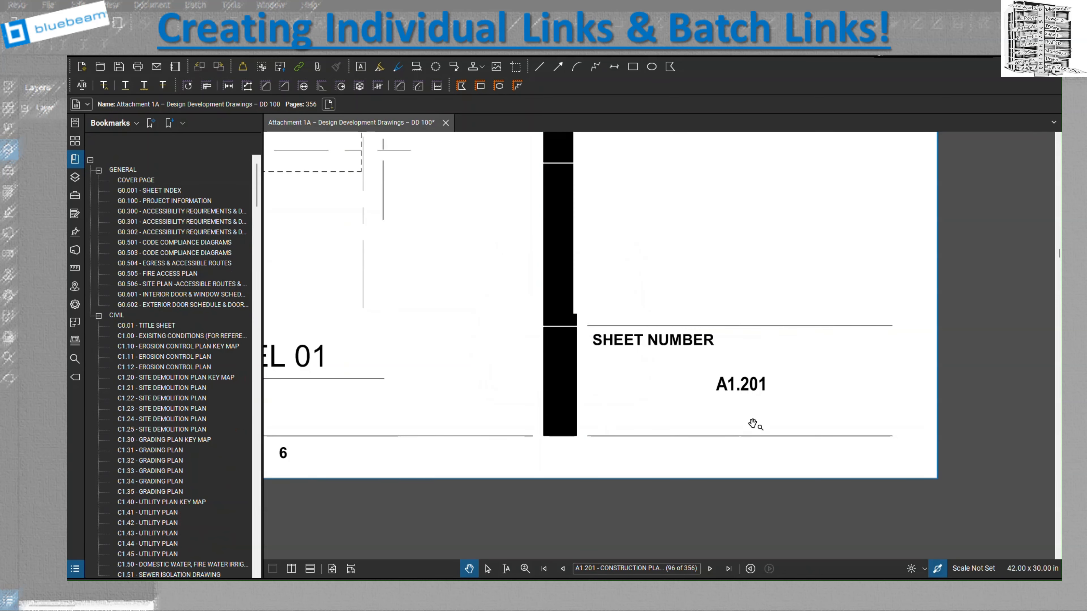
Examine the highlighted REF links under the Level 01 and Level 01 Stair plan titles on sheet A1.201
{"action": "scroll", "coordinate": [796, 442], "scroll_direction": "down", "scroll_amount": 6}
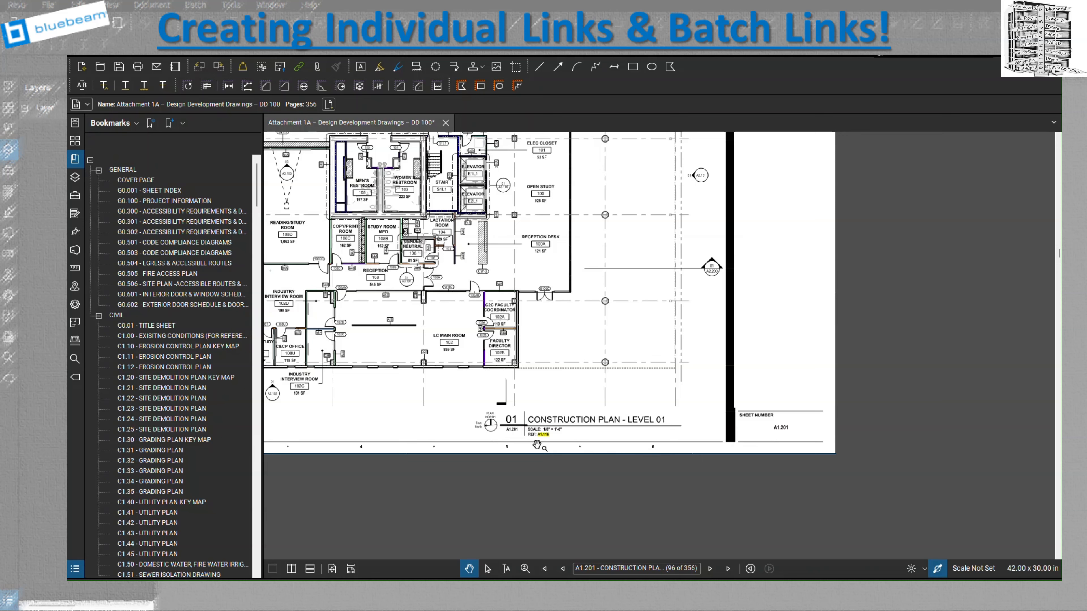
{"action": "scroll", "coordinate": [540, 453], "scroll_direction": "up", "scroll_amount": 4}
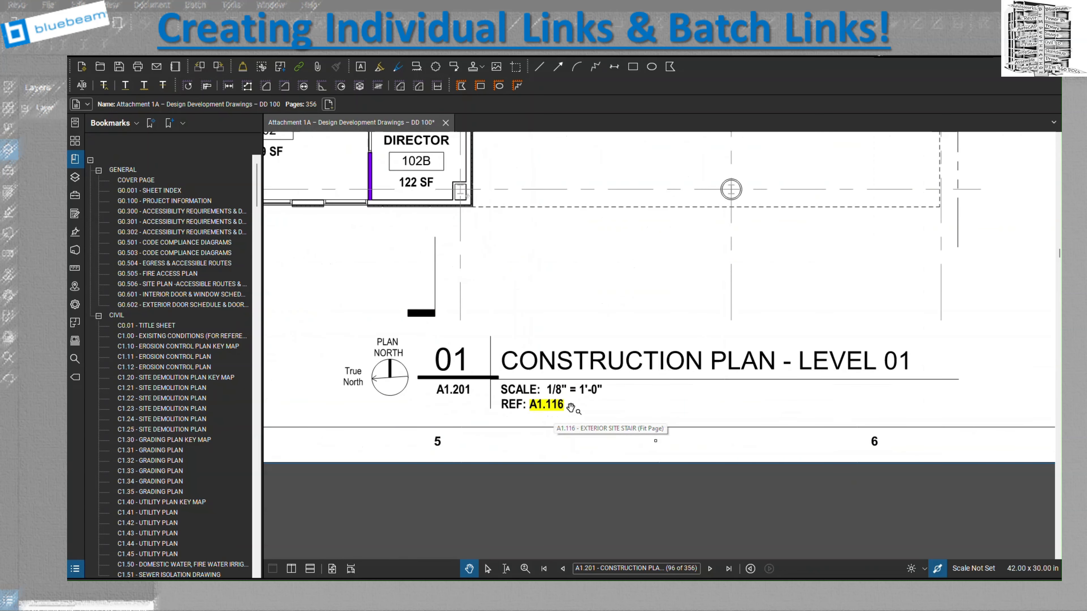
{"action": "scroll", "coordinate": [598, 435], "scroll_direction": "down", "scroll_amount": 6}
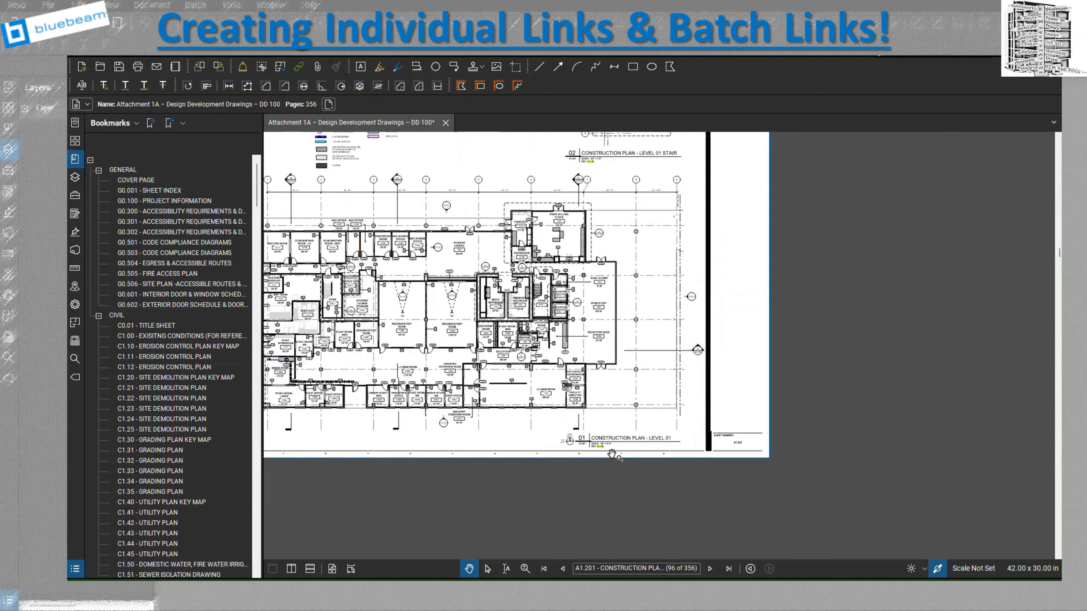
{"action": "scroll", "coordinate": [607, 213], "scroll_direction": "up", "scroll_amount": 6}
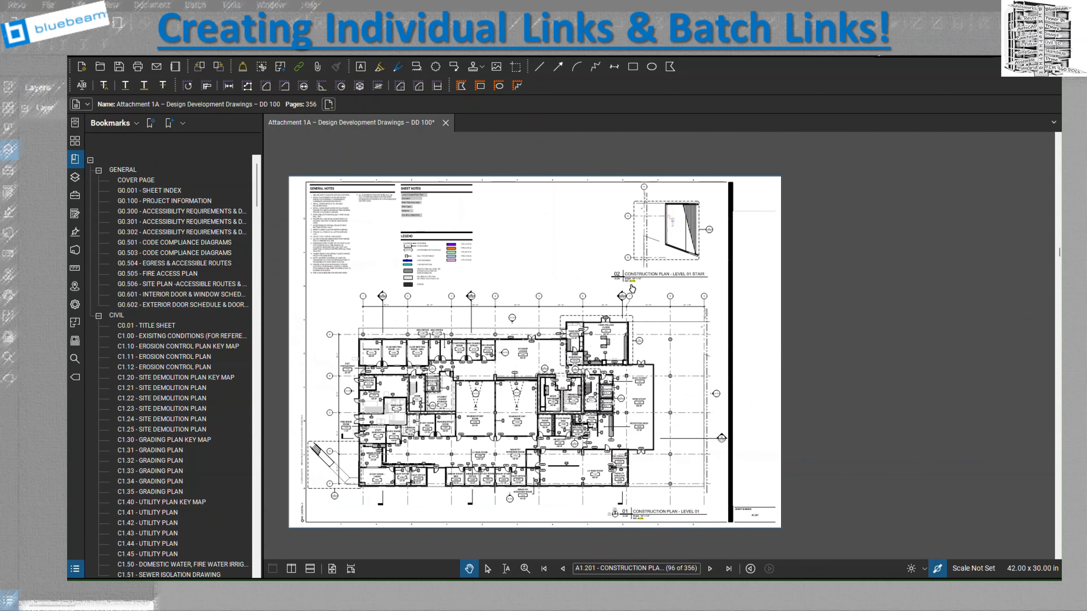
{"action": "scroll", "coordinate": [639, 282], "scroll_direction": "down", "scroll_amount": 1}
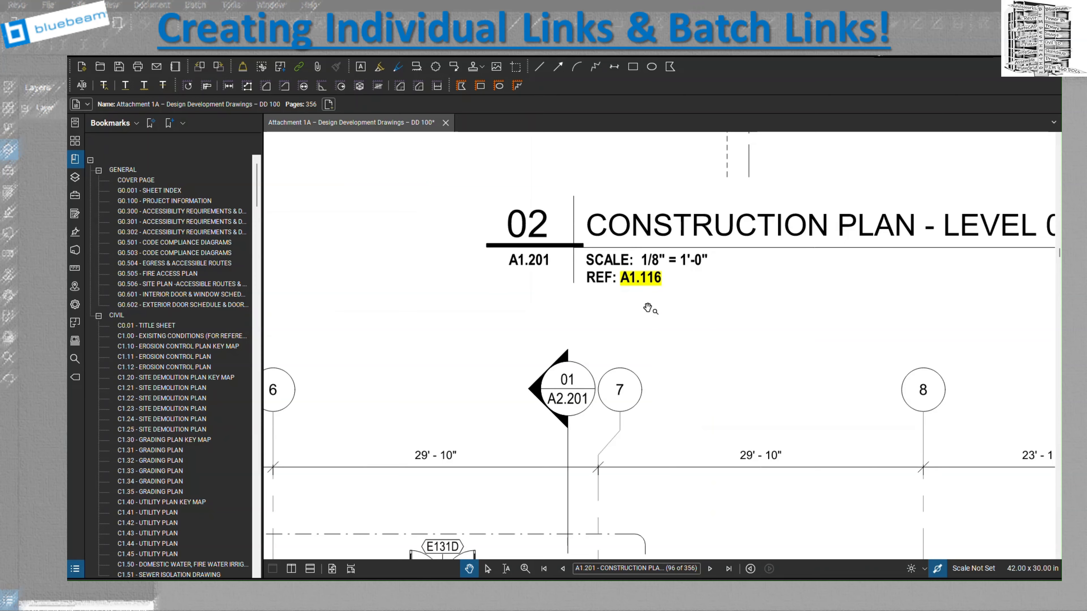
{"action": "scroll", "coordinate": [650, 305], "scroll_direction": "down", "scroll_amount": 5}
{"action": "mouse_move", "coordinate": [695, 352]}
{"action": "left_mouse_down"}
{"action": "mouse_move", "coordinate": [700, 254]}
{"action": "mouse_move", "coordinate": [714, 243]}
{"action": "left_mouse_up"}
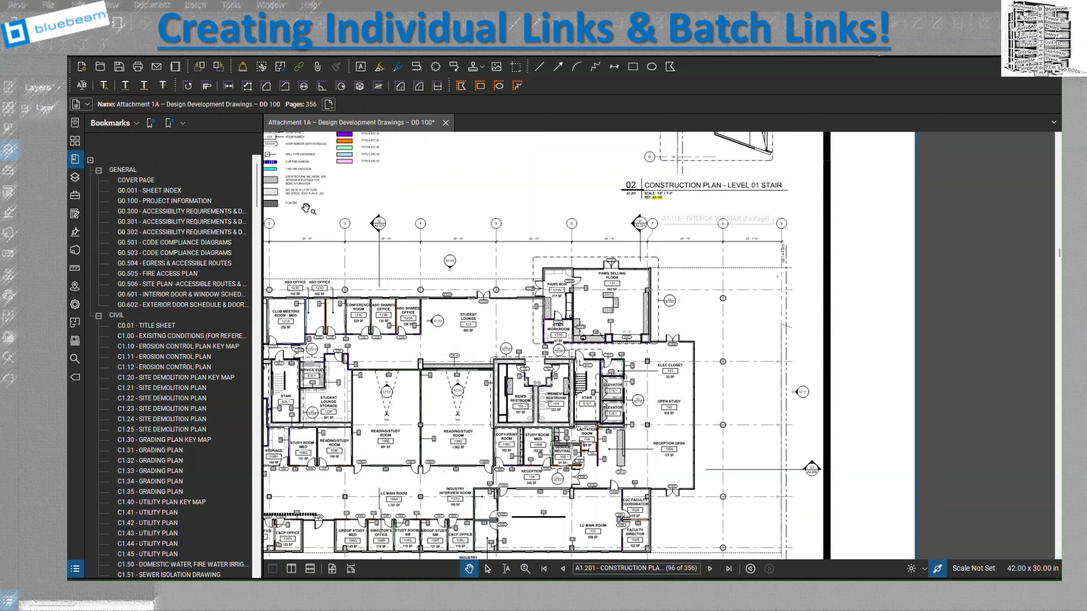
Open the G0.001 sheet index, inspect its highlighted sheet numbers and follow the A1.201 link
{"action": "left_click", "coordinate": [165, 191]}
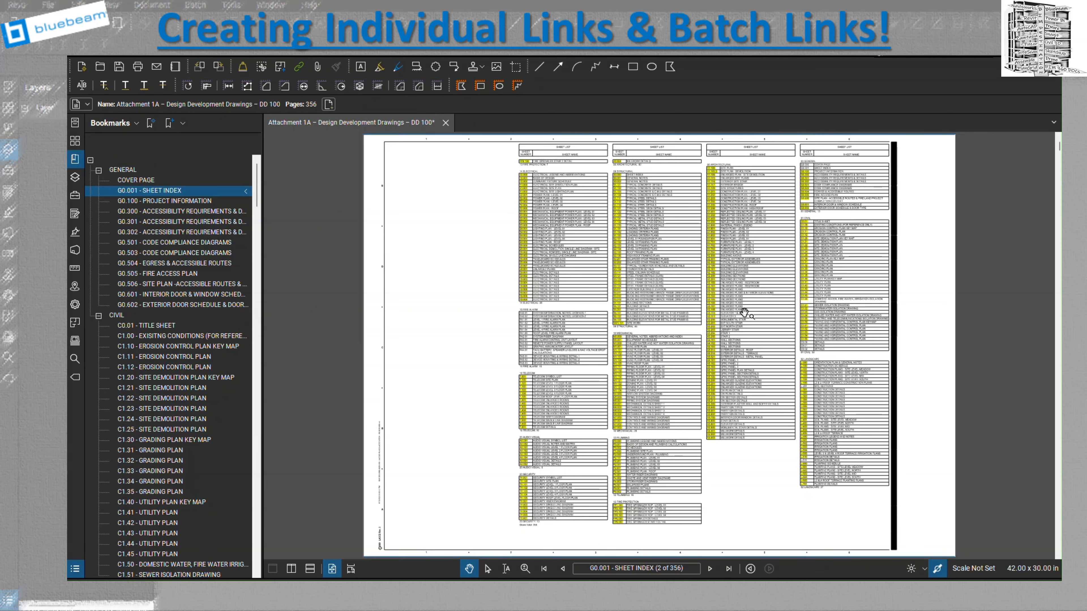
{"action": "scroll", "coordinate": [742, 234], "scroll_direction": "up", "scroll_amount": 3}
{"action": "scroll", "coordinate": [773, 201], "scroll_direction": "down", "scroll_amount": 3}
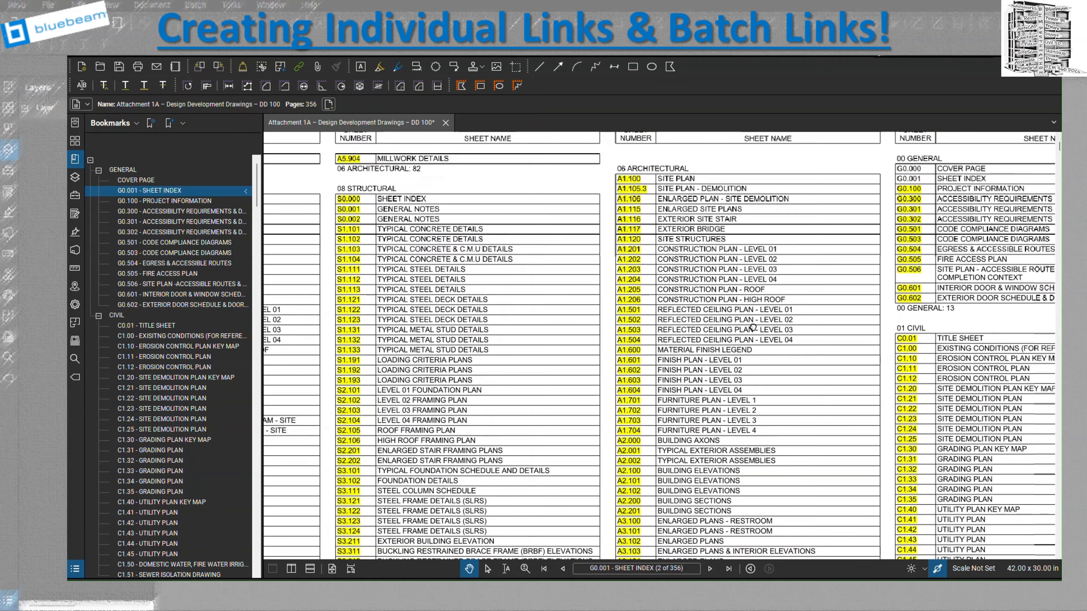
{"action": "scroll", "coordinate": [605, 256], "scroll_direction": "up", "scroll_amount": 4}
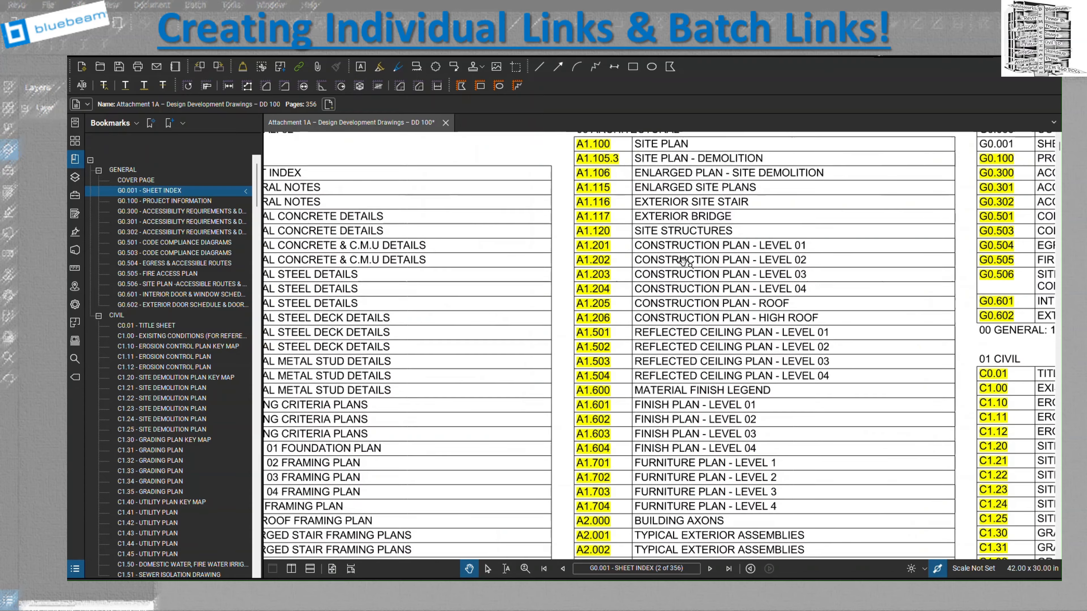
{"action": "left_click", "coordinate": [603, 252]}
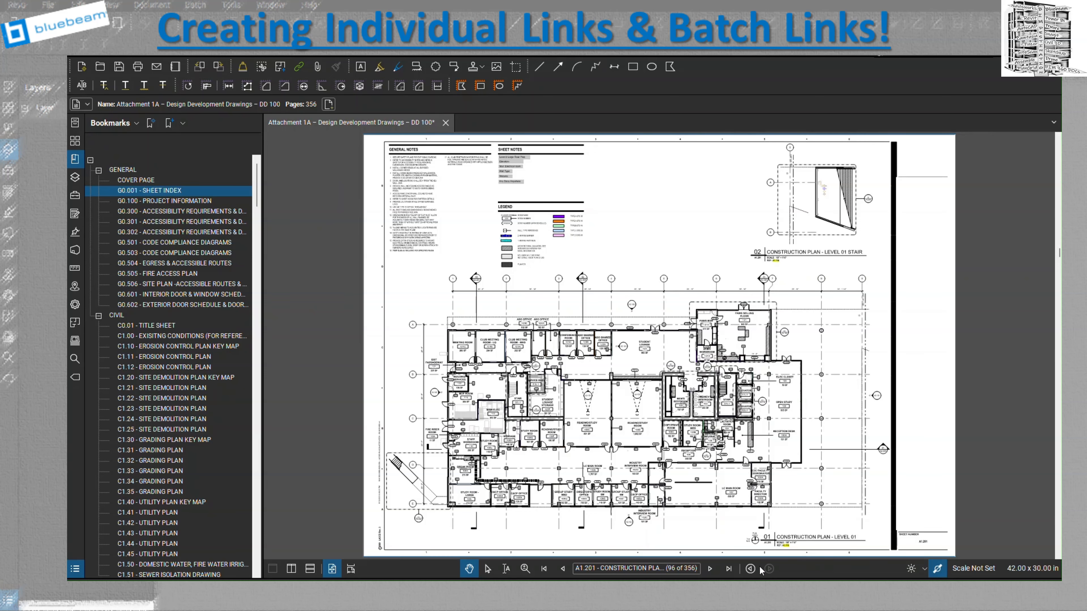
Go to sheet A1.202 and examine the highlighted references in the stair title and roof assembly notes
{"action": "left_click", "coordinate": [710, 569]}
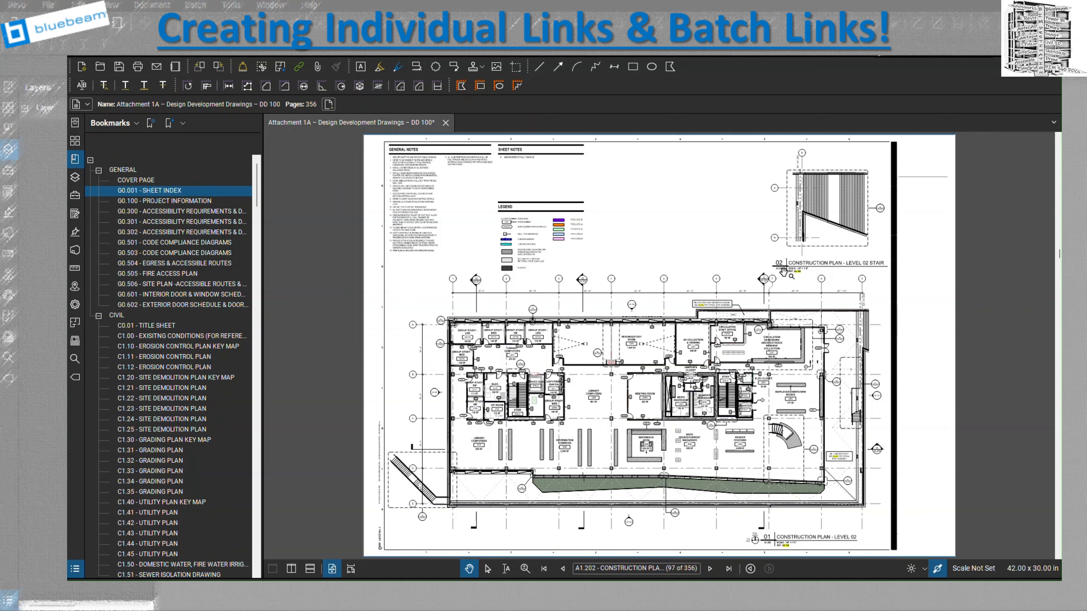
{"action": "scroll", "coordinate": [792, 281], "scroll_direction": "up", "scroll_amount": 5}
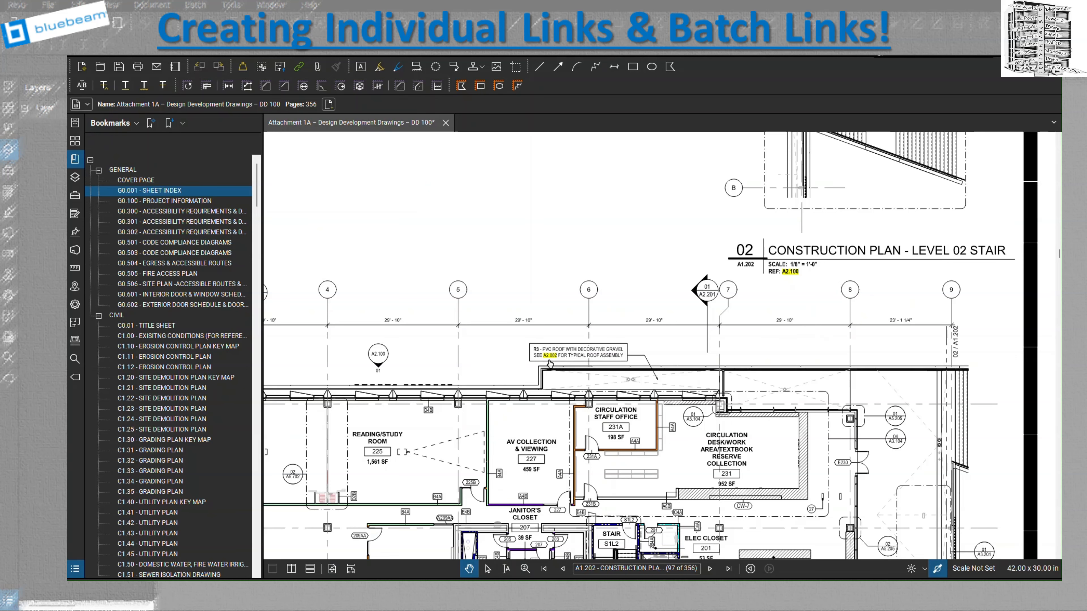
{"action": "left_click_drag", "start_coordinate": [785, 335], "coordinate": [730, 220]}
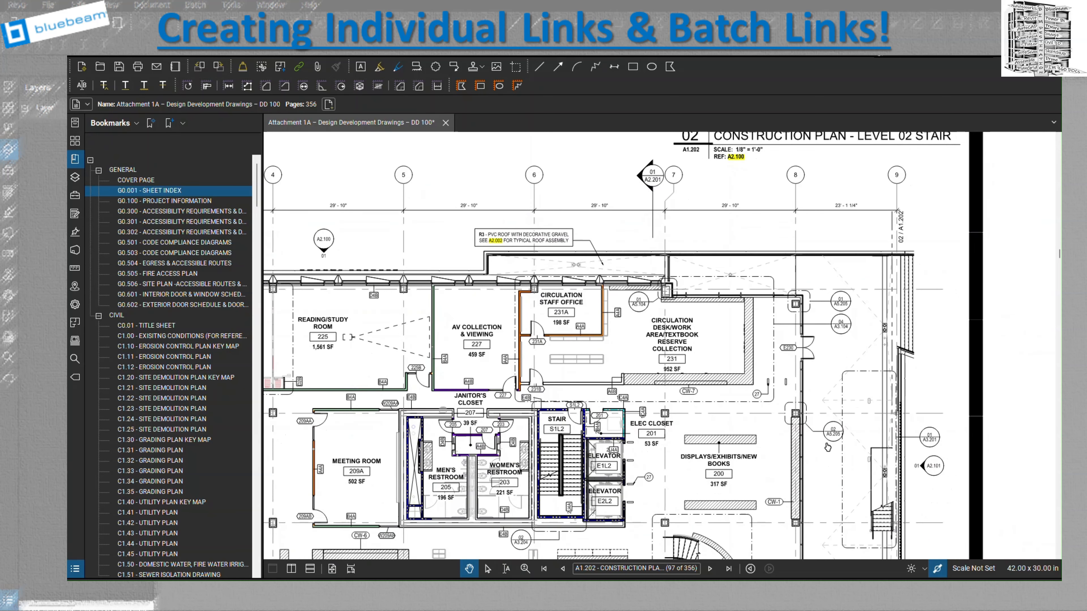
{"action": "left_click_drag", "start_coordinate": [822, 403], "coordinate": [743, 229]}
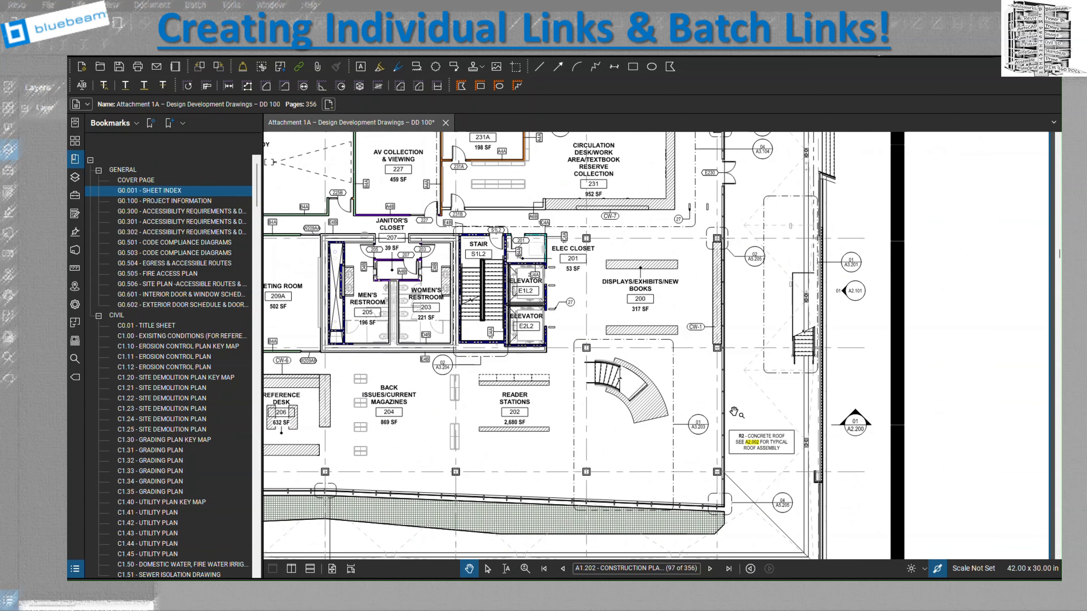